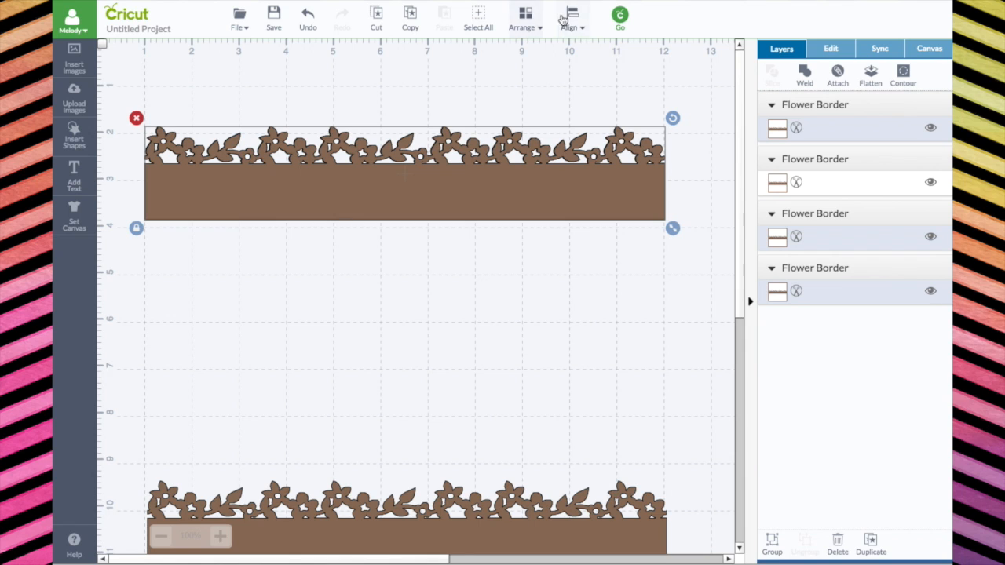
Step: Center-align the three overlapping flower borders on each other at the upper part of the canvas
left_click(572, 17)
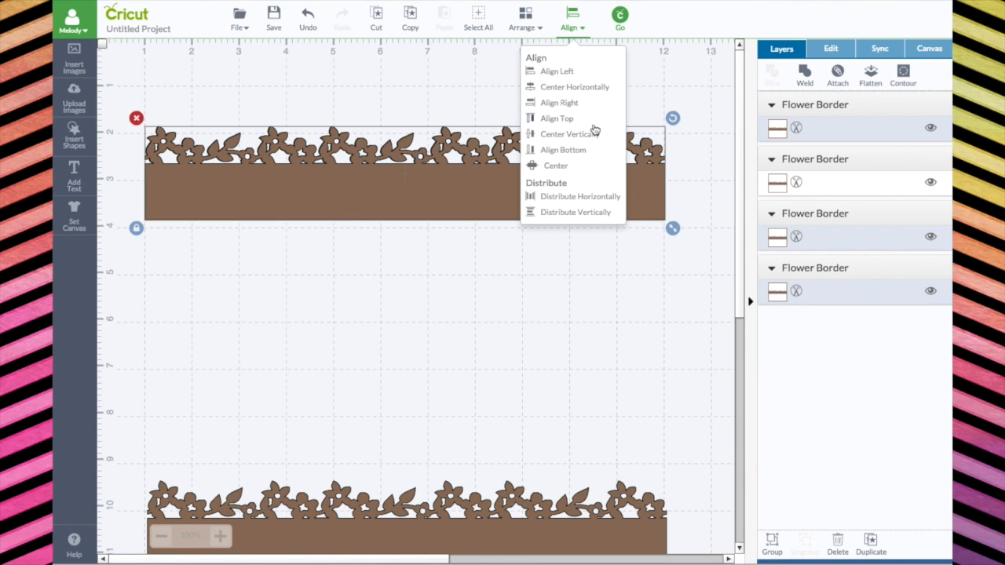
left_click(559, 166)
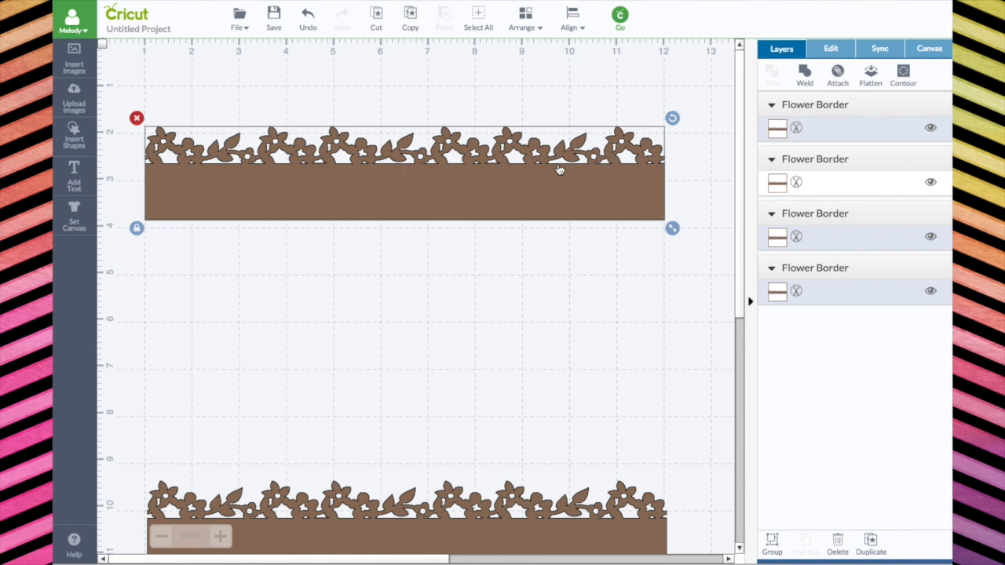
left_click(504, 100)
Step: Flip the topmost of the stacked flower borders vertically
left_click(513, 187)
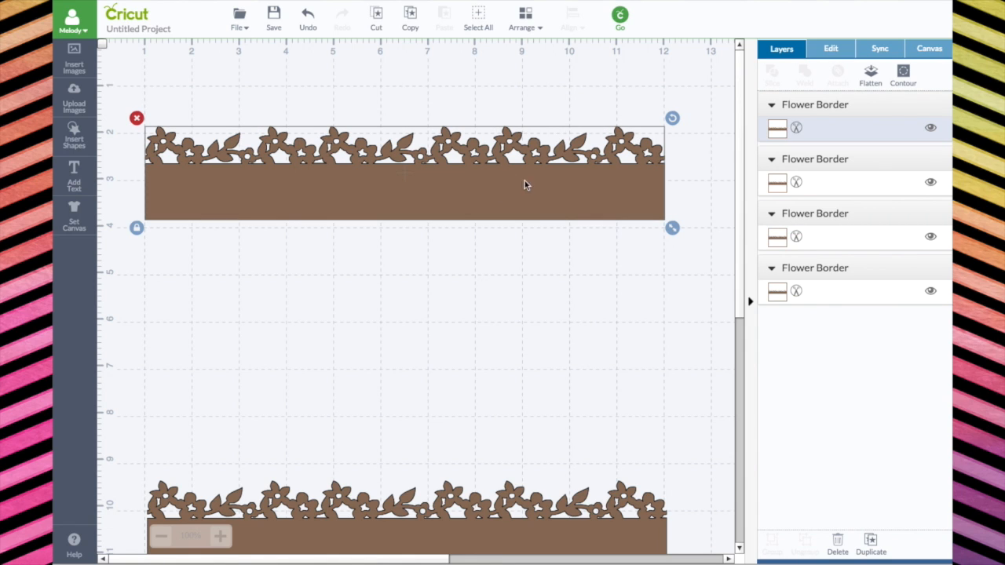
left_click(829, 52)
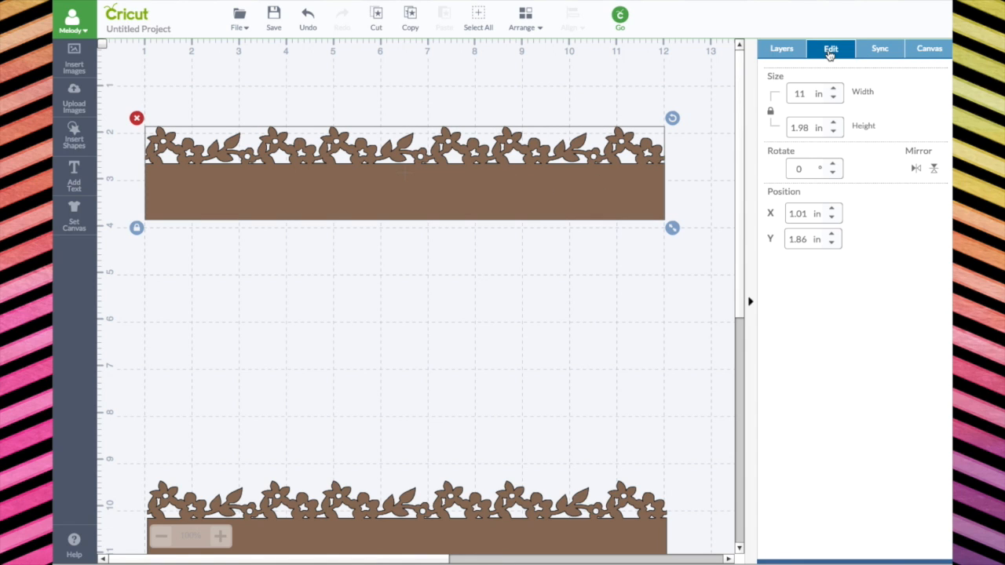
left_click(934, 170)
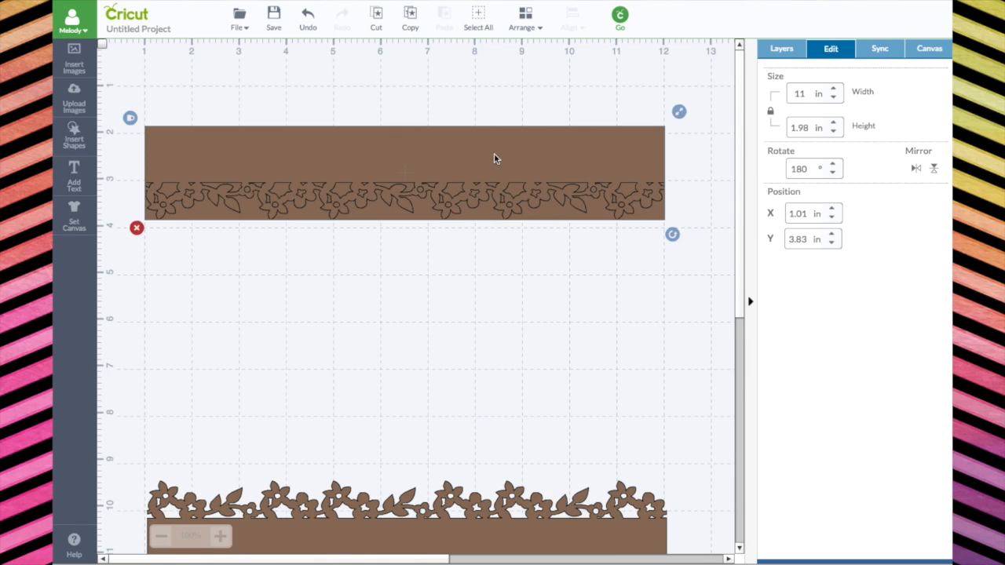
Step: Nudge the flipped border straight down to Y 4.7 in so flowers line both edges of the solid band
key("Down")
key("Down")
key("Down")
key("Down")
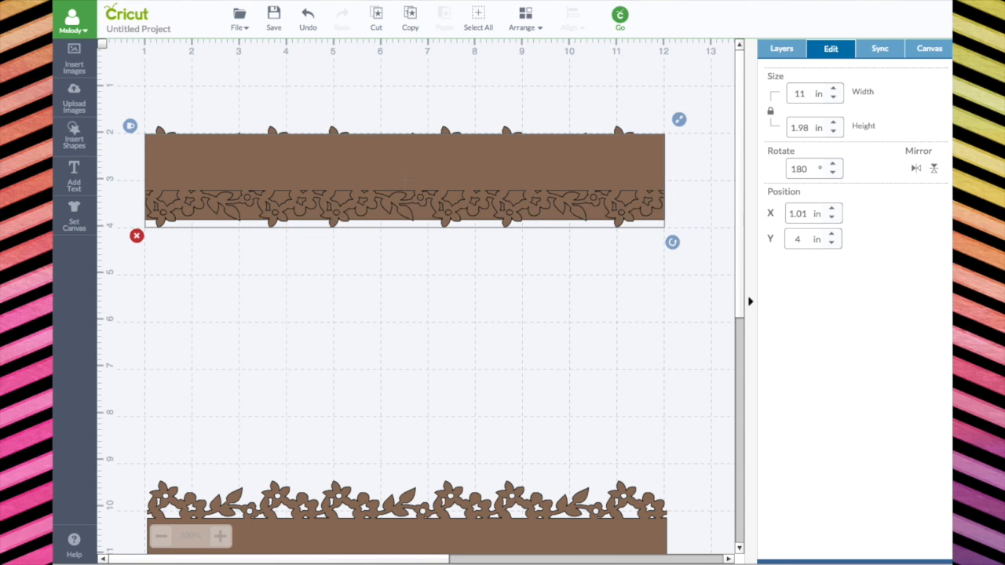
key("Down")
key("Down")
key("Down")
key("Down")
key("Down")
key("Down")
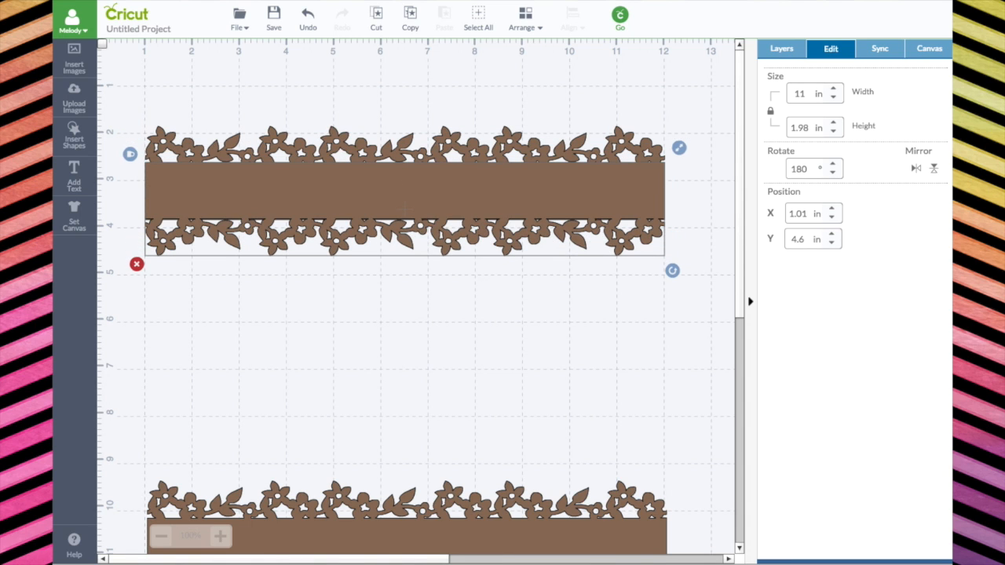
key("Down")
key("Up")
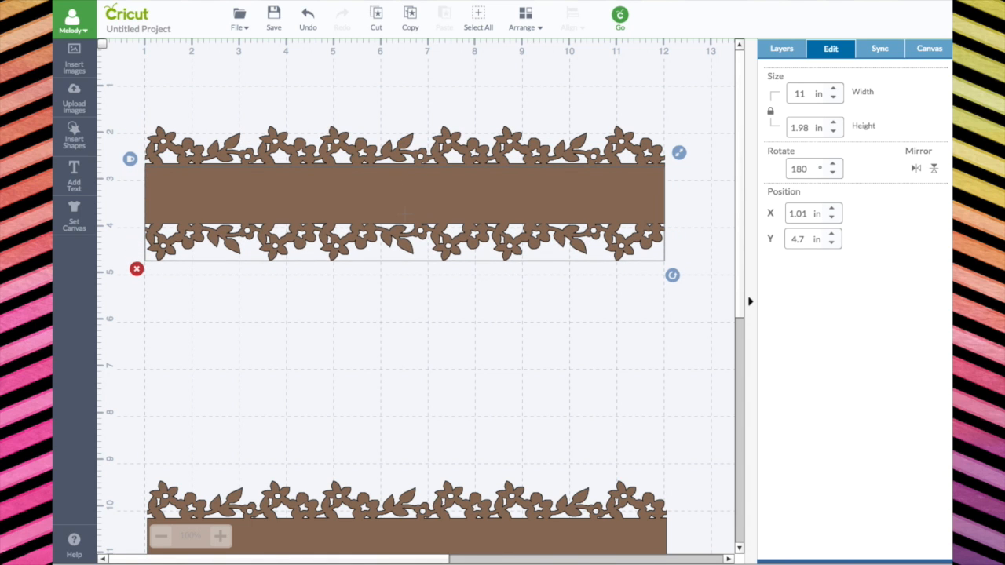
left_click(518, 95)
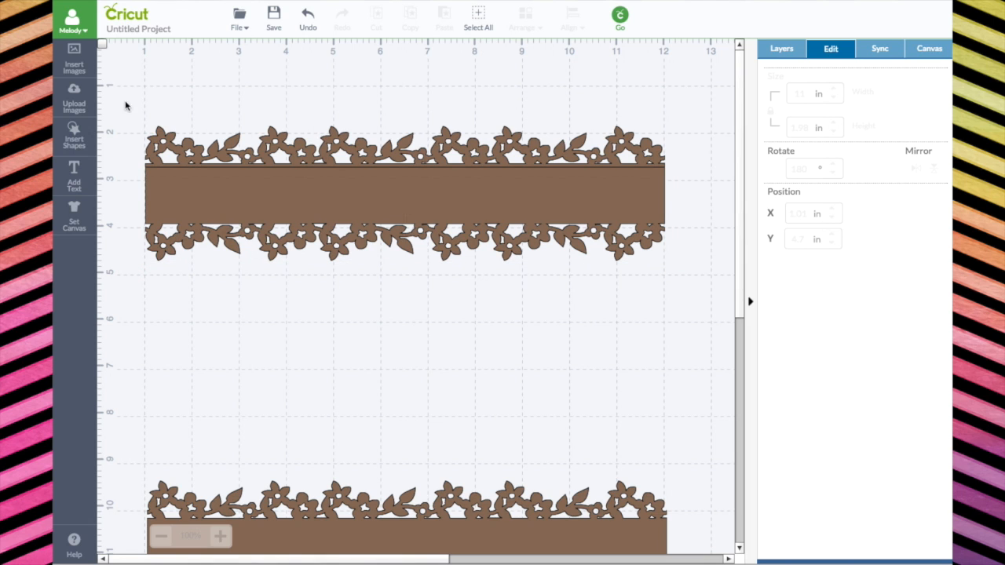
Step: Weld the three overlapping flower borders into one image and shift the welded piece slightly up
left_click_drag(105, 102, 700, 333)
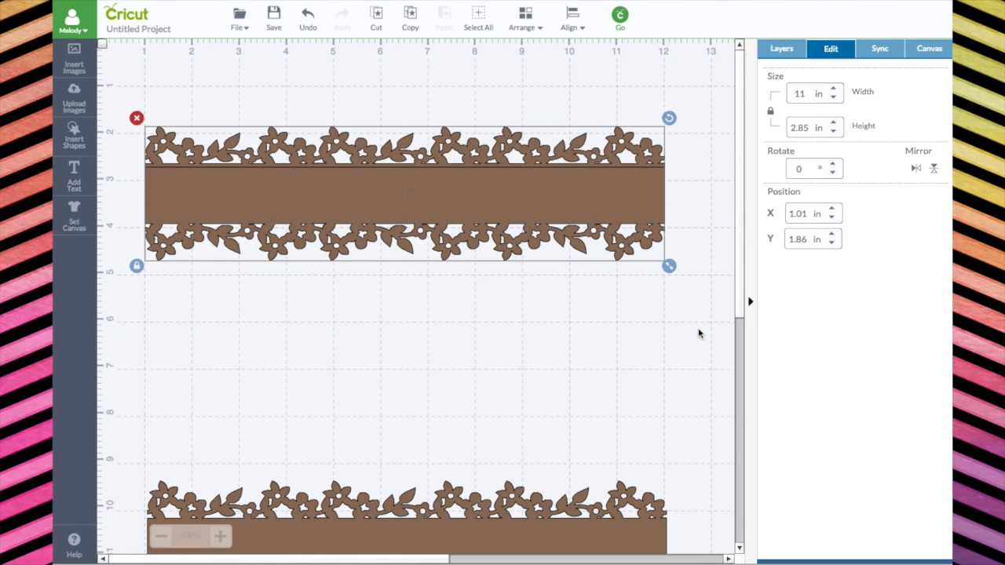
left_click(781, 49)
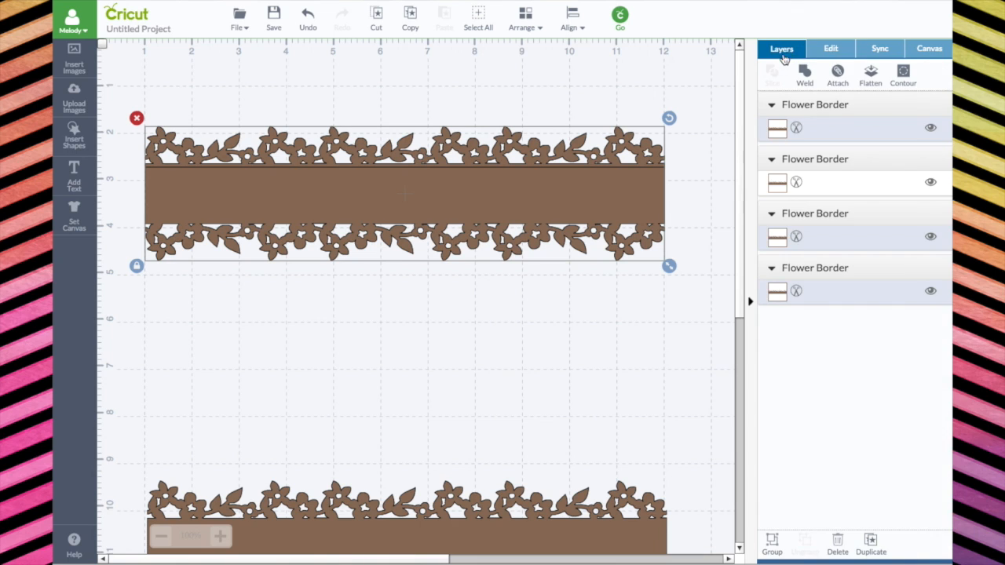
left_click(807, 76)
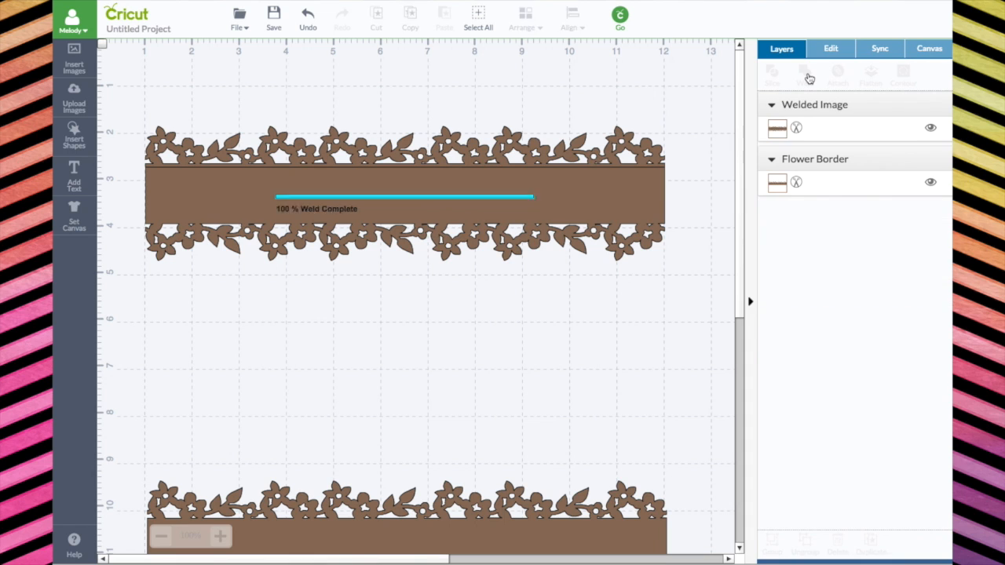
mouse_move(595, 179)
left_mouse_down()
mouse_move(603, 162)
mouse_move(599, 170)
left_mouse_up()
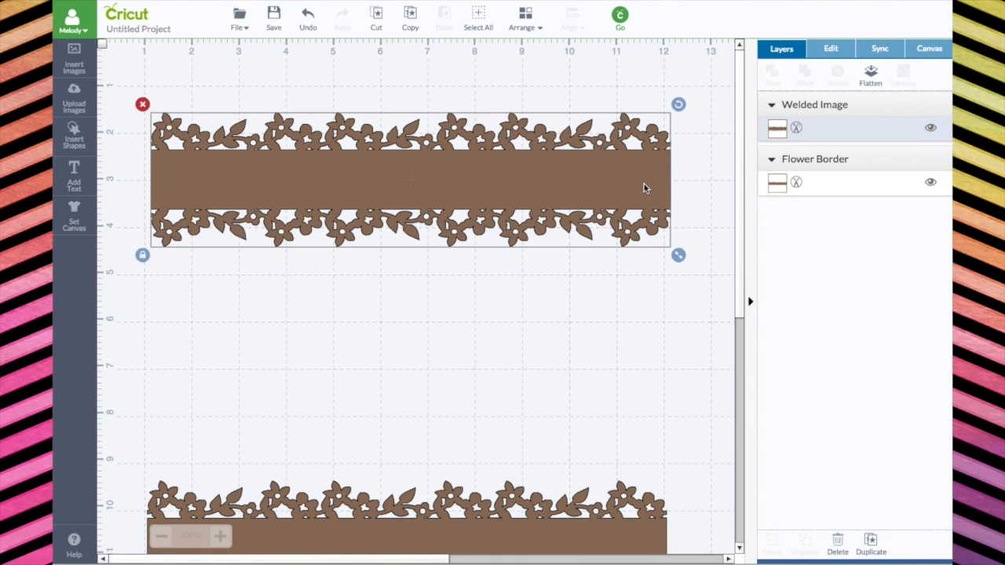
Step: Add the text "HAPPY" to the canvas
left_click(74, 173)
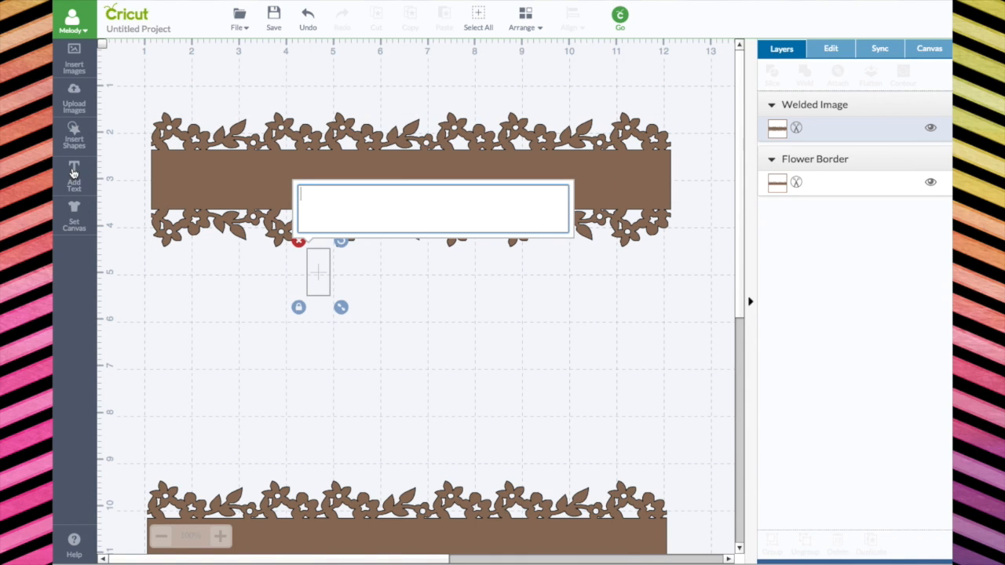
left_click(356, 206)
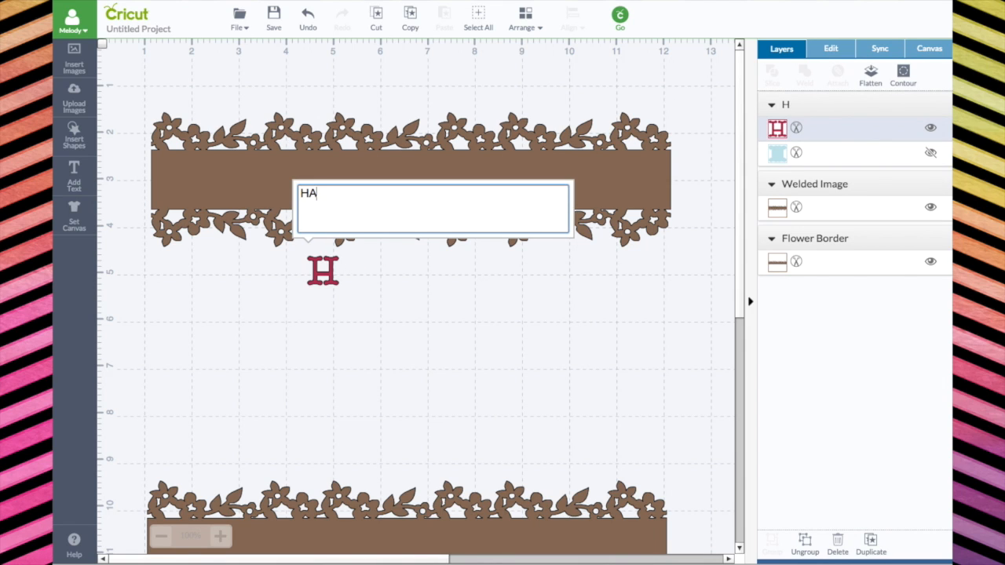
type("PPY")
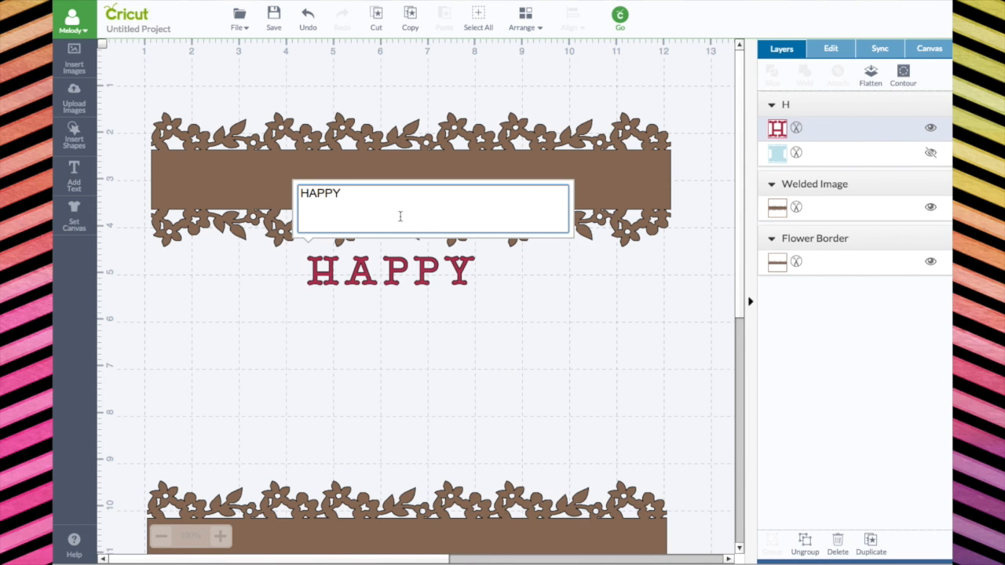
Step: Check the text's font settings and show the hidden blue shadow layer of HAPPY
left_click(836, 51)
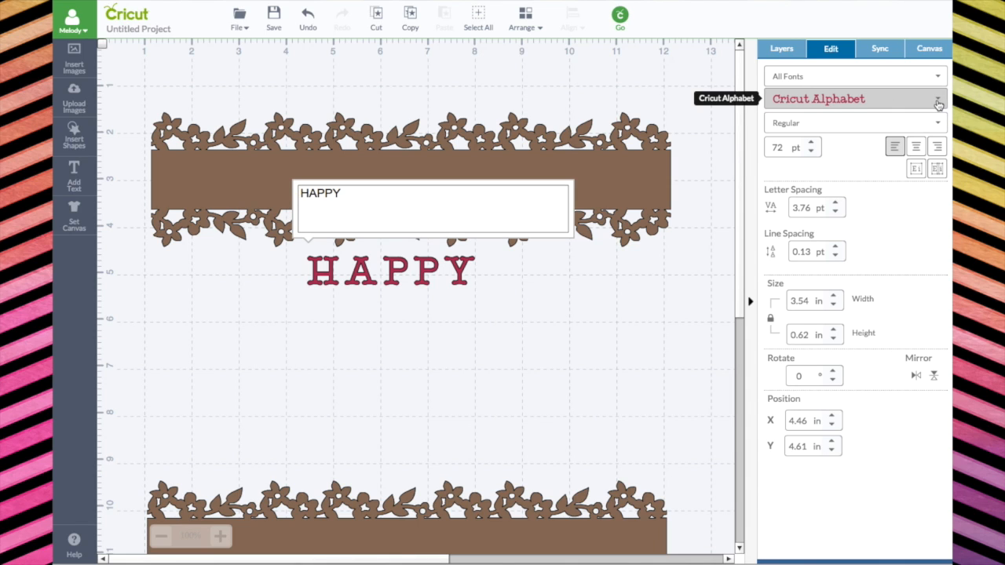
left_click(787, 52)
left_click(931, 154)
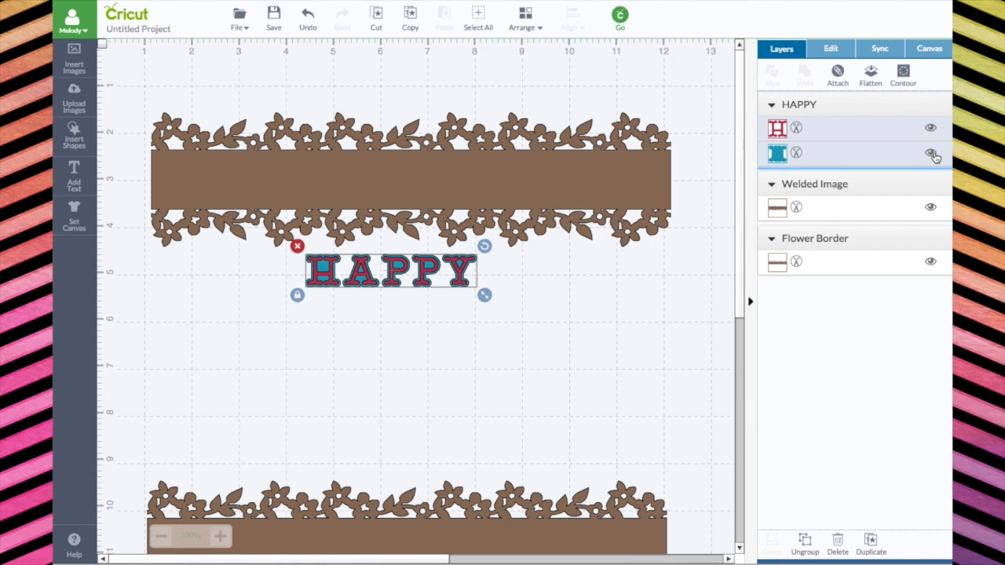
Step: Enlarge the HAPPY text and place it below the welded border at about X 4.21 in, Y 5.41 in
left_click_drag(426, 285, 435, 179)
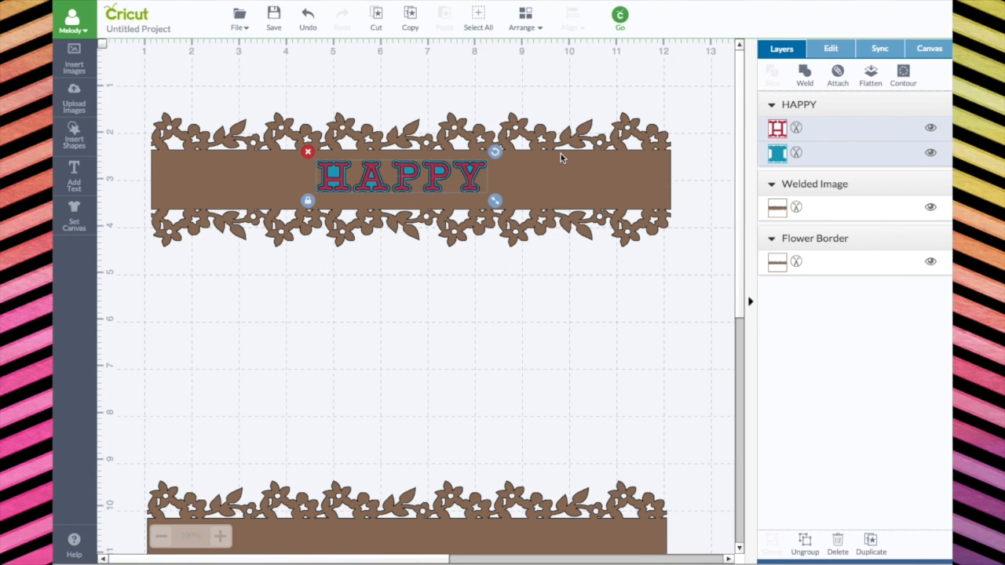
left_click(466, 175)
left_click_drag(466, 178, 571, 266)
left_click_drag(492, 187, 471, 318)
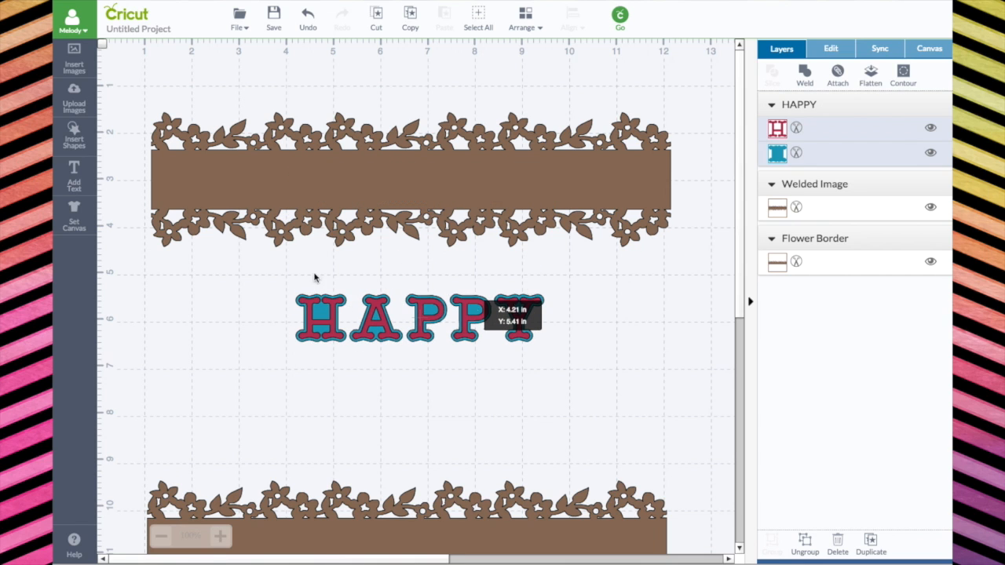
Step: Move the HAPPY text up to just beneath the welded border
double_click(324, 320)
left_click(610, 321)
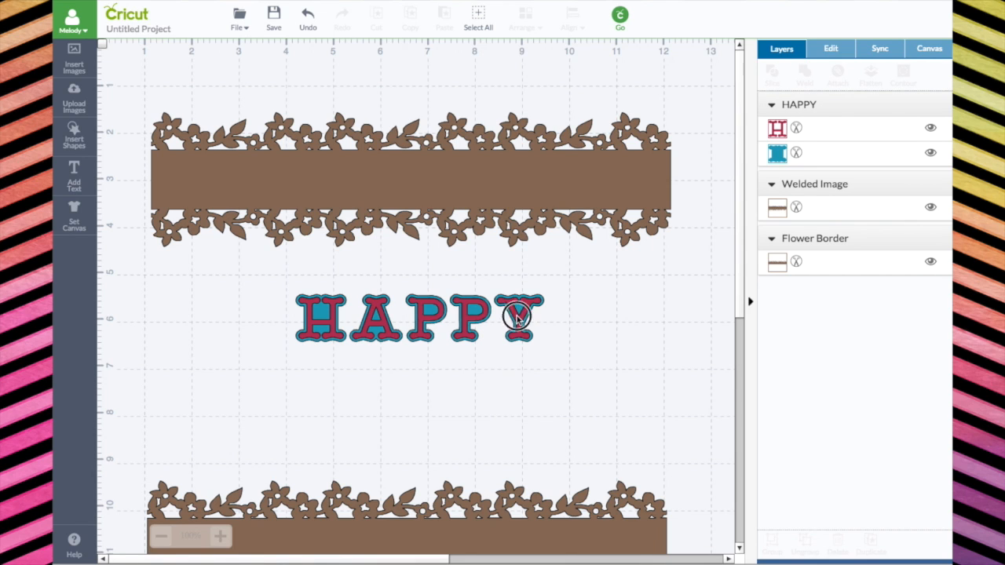
left_click(517, 315)
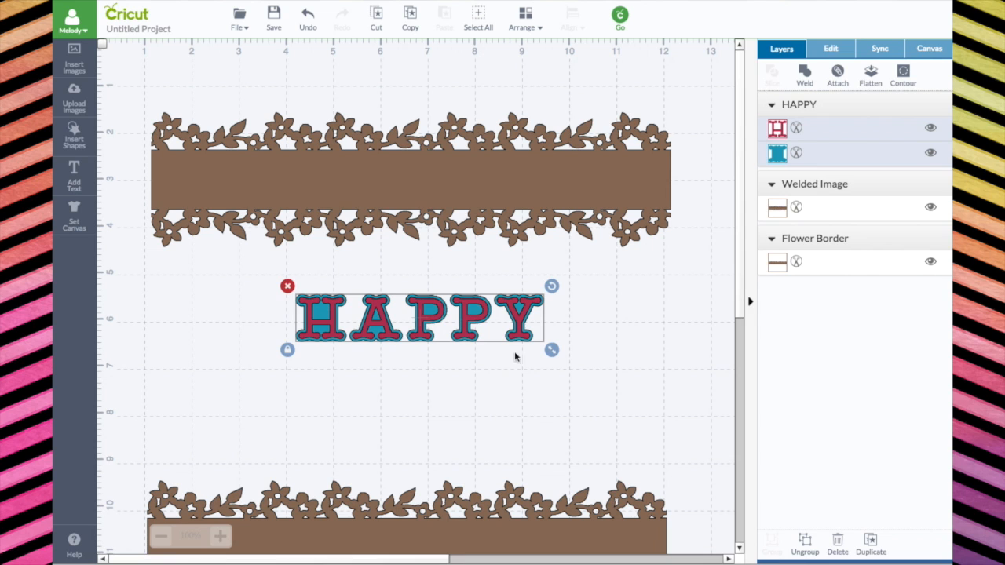
left_click_drag(522, 316, 524, 285)
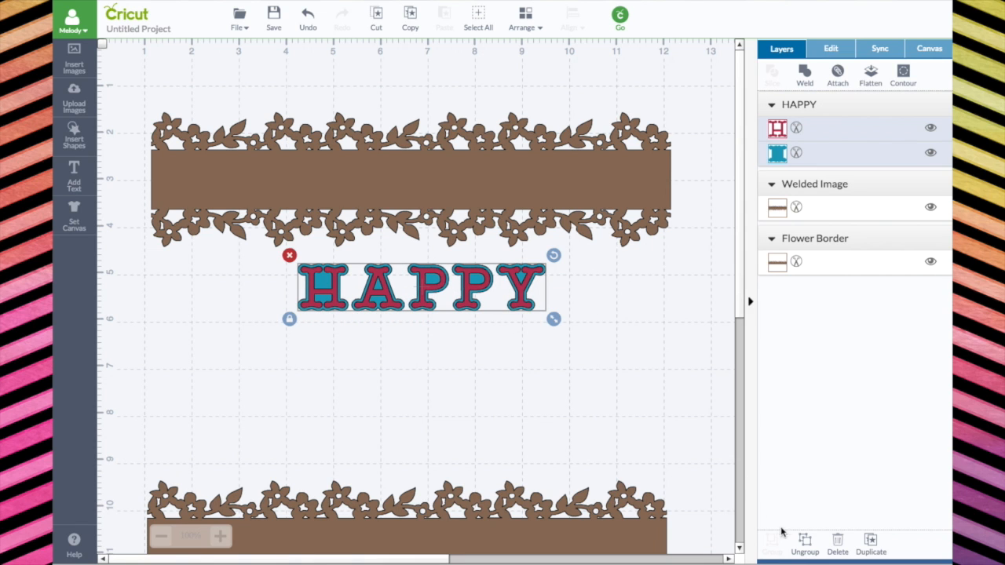
Step: Ungroup the HAPPY text and move its red lettering below the blue shadow layer
left_click(802, 542)
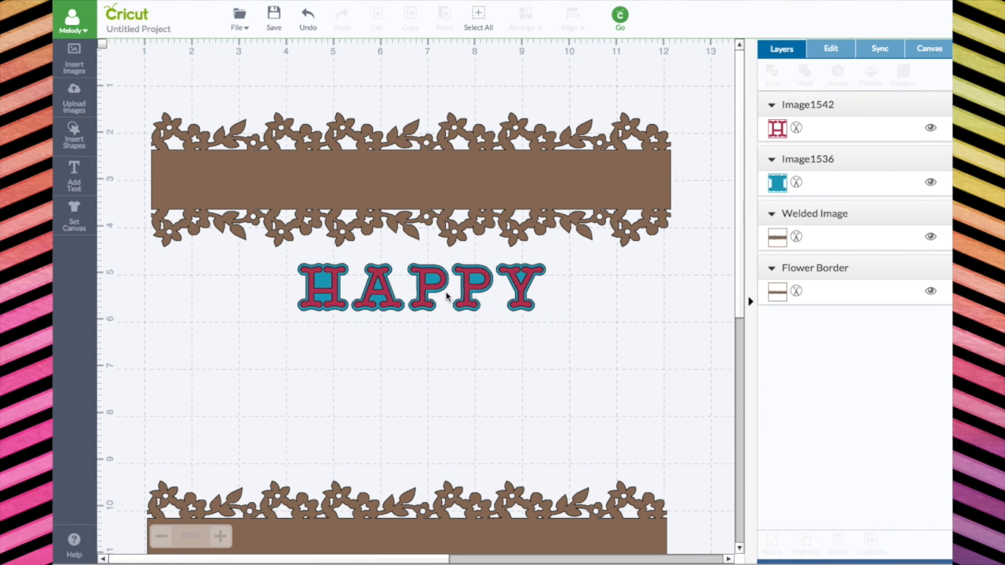
left_click_drag(469, 292, 469, 361)
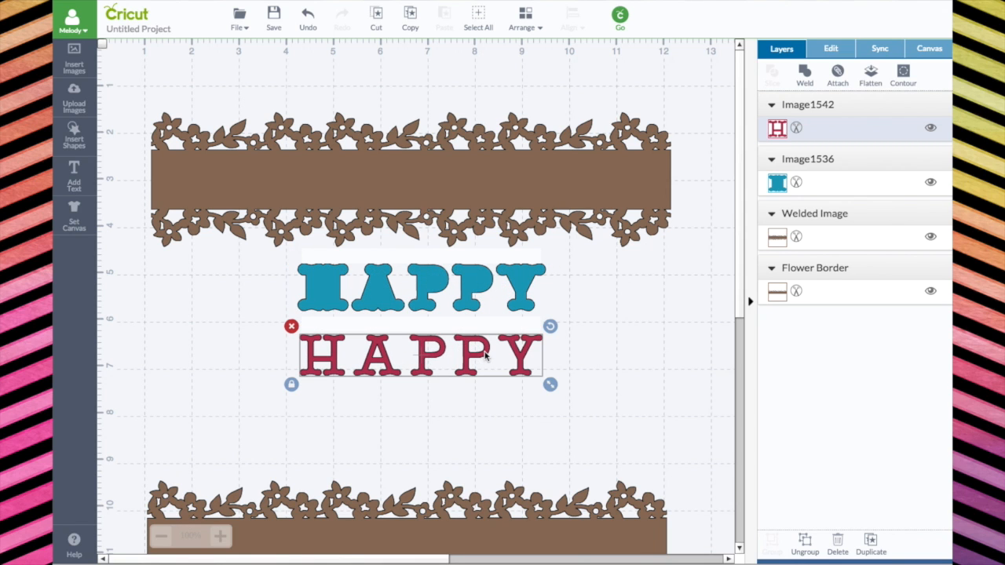
Step: Weld the red HAPPY letters into one image and the blue shadow letters into another
left_click(805, 73)
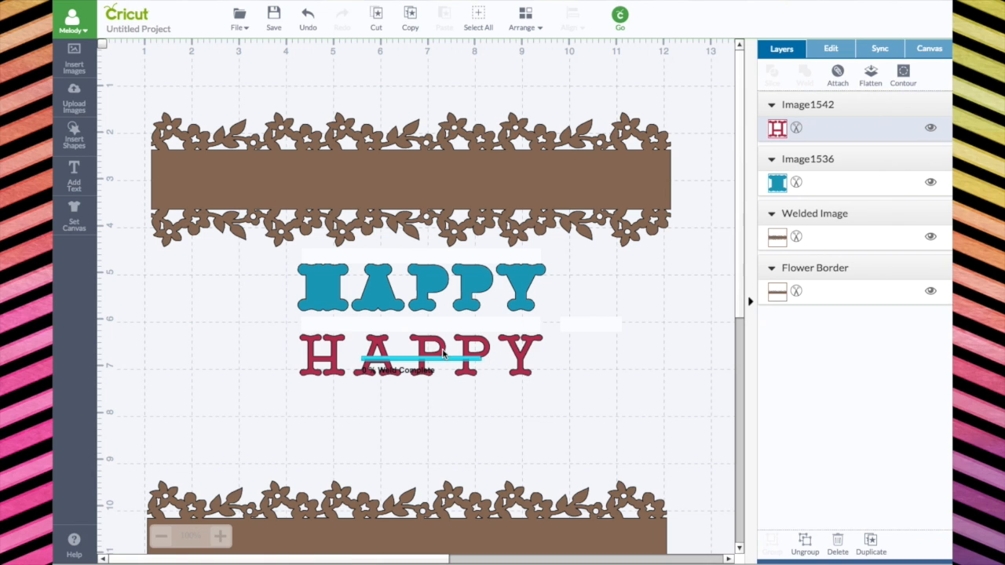
left_click(522, 287)
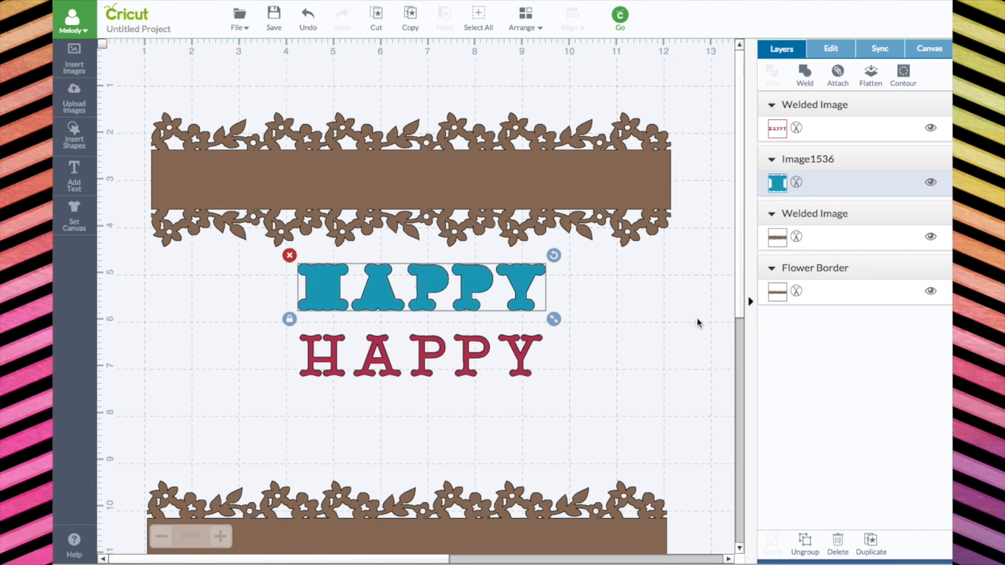
left_click(805, 74)
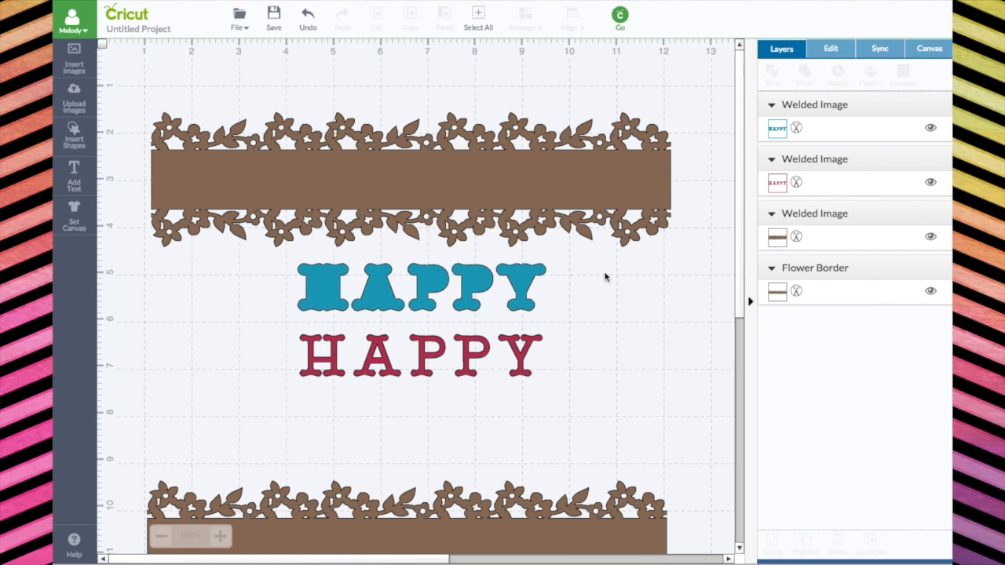
Step: Place the red HAPPY lettering centered over the blue shadow and bring it to the front
left_click_drag(527, 354, 521, 284)
left_click(524, 19)
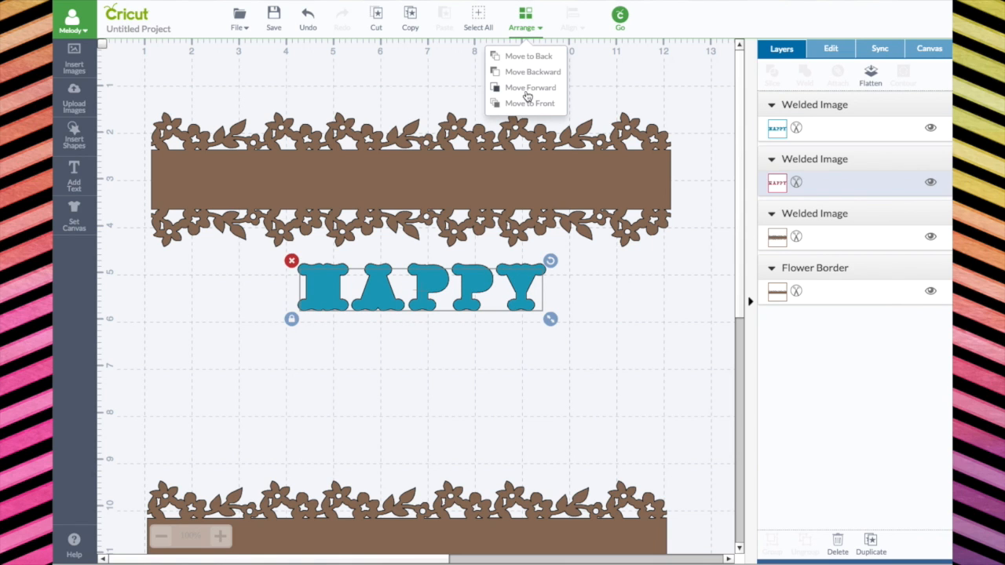
left_click(529, 102)
left_click_drag(523, 297, 521, 292)
left_click(594, 297)
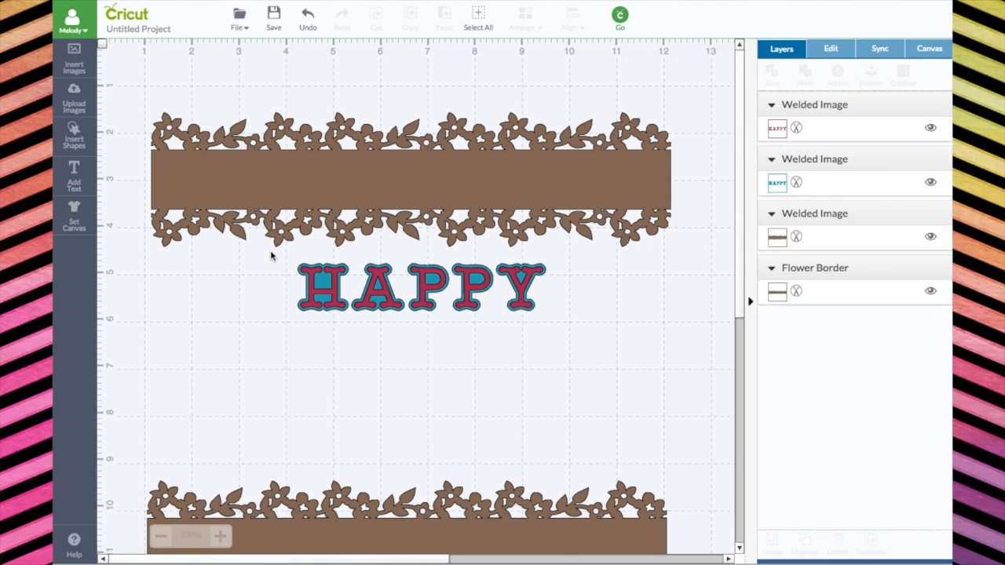
Step: Slice the red HAPPY lettering out of the blue shadow
left_click_drag(272, 253, 580, 371)
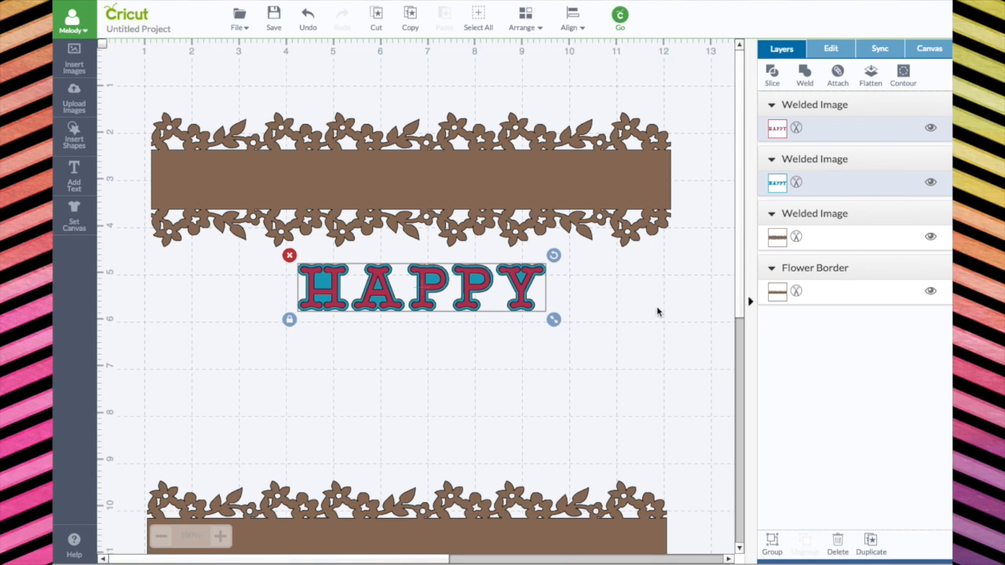
left_click(771, 76)
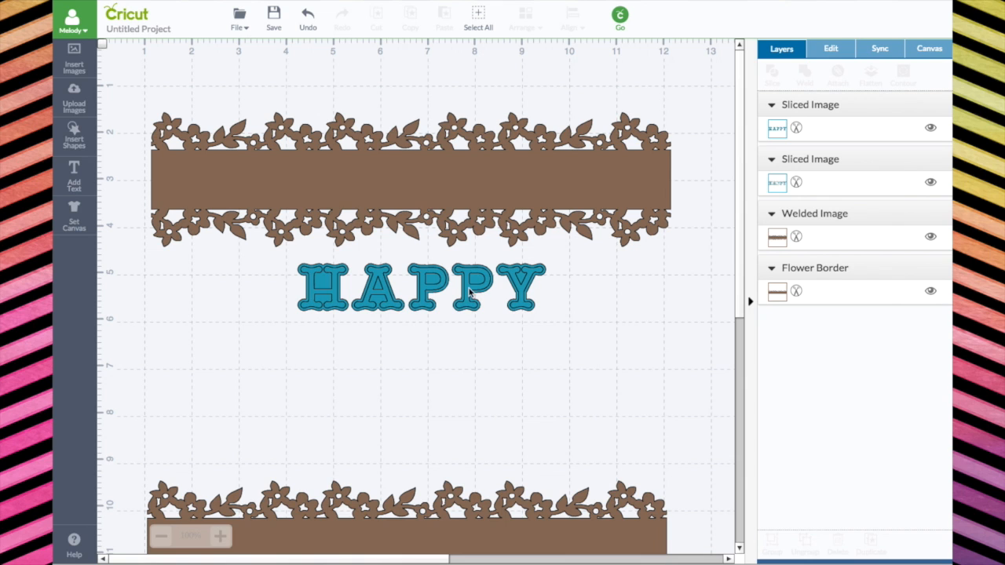
Step: Pull the cut-out HAPPY letters away and hide them, then nudge the remaining blue outline slightly
left_click_drag(468, 286, 536, 384)
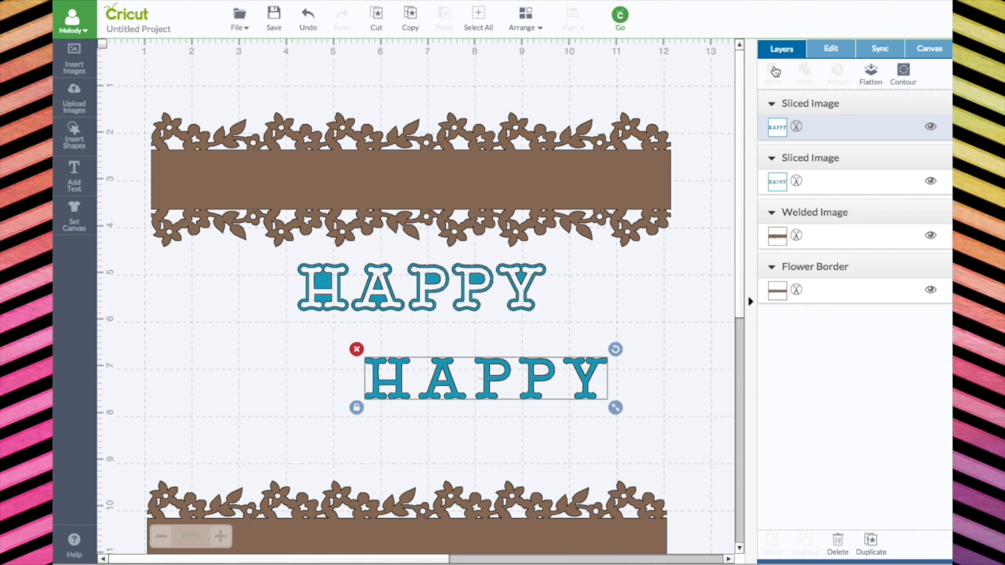
left_click(930, 127)
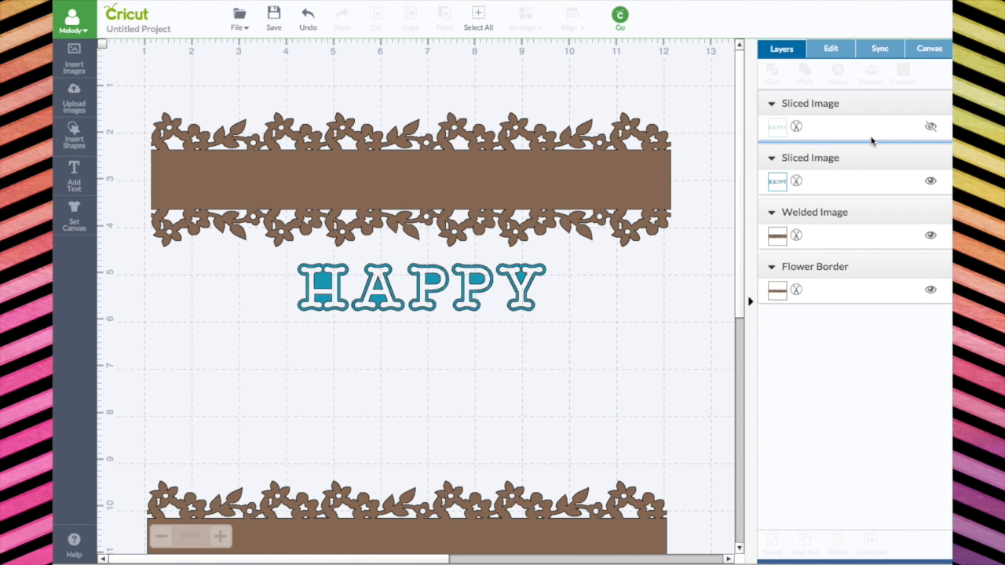
left_click_drag(521, 289, 526, 291)
Step: Insert a square, unlock its proportions, and stretch it into a thin bar across the base of the blue HAPPY outline
left_click(72, 140)
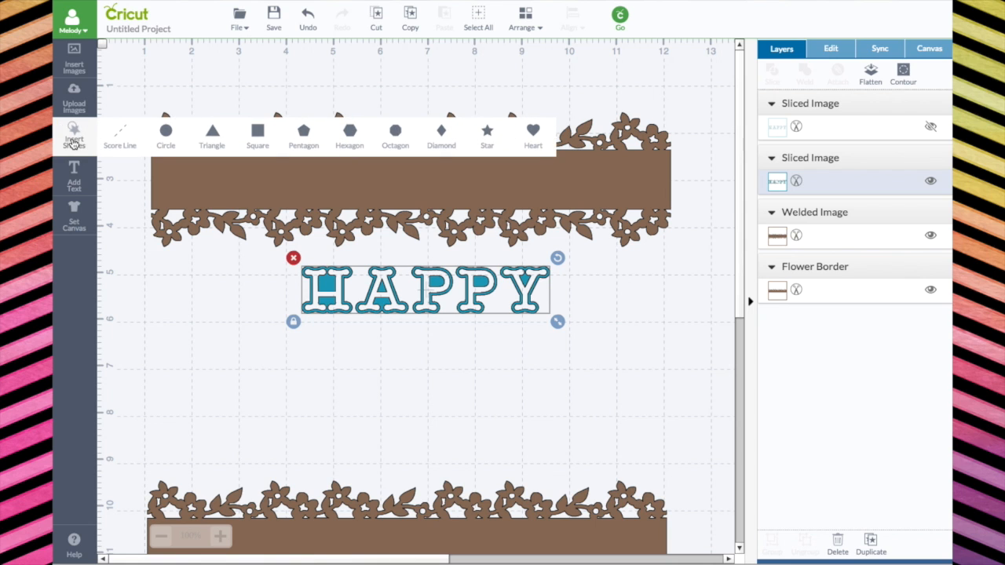
left_click(256, 135)
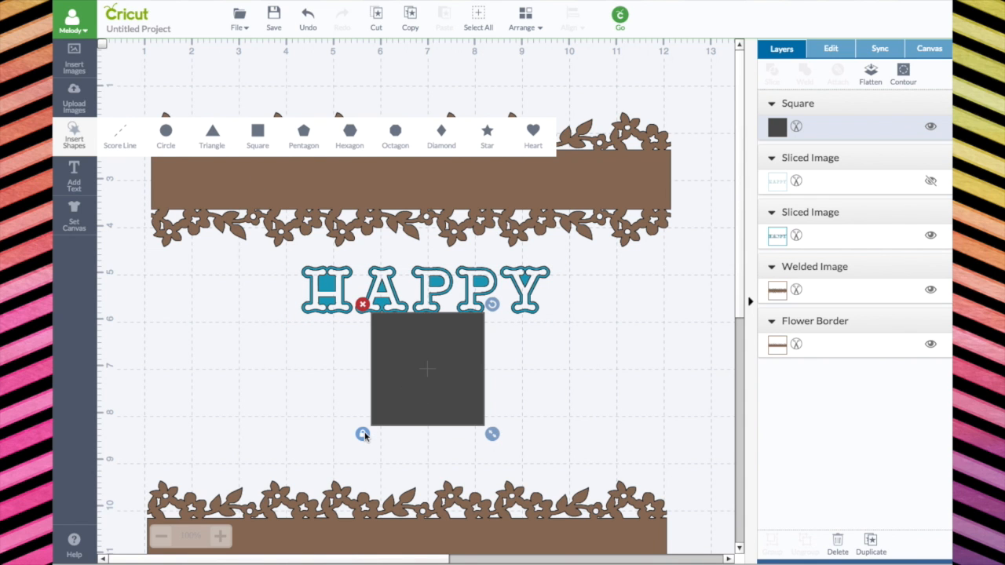
left_click(362, 433)
left_click_drag(491, 434, 656, 326)
left_click_drag(582, 317, 546, 331)
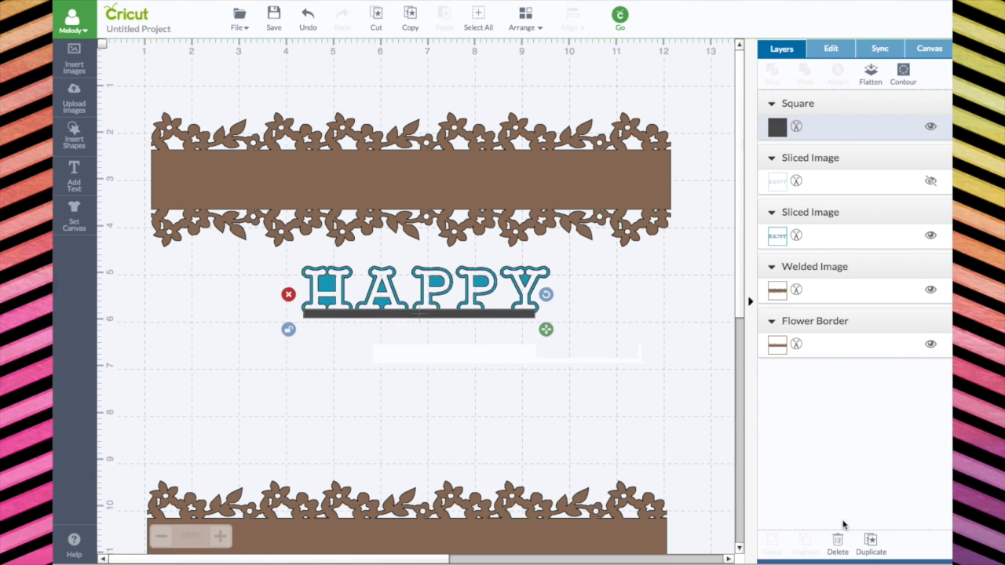
Step: Duplicate the thin bar twice and move both copies aside, below the HAPPY outline
left_click(870, 543)
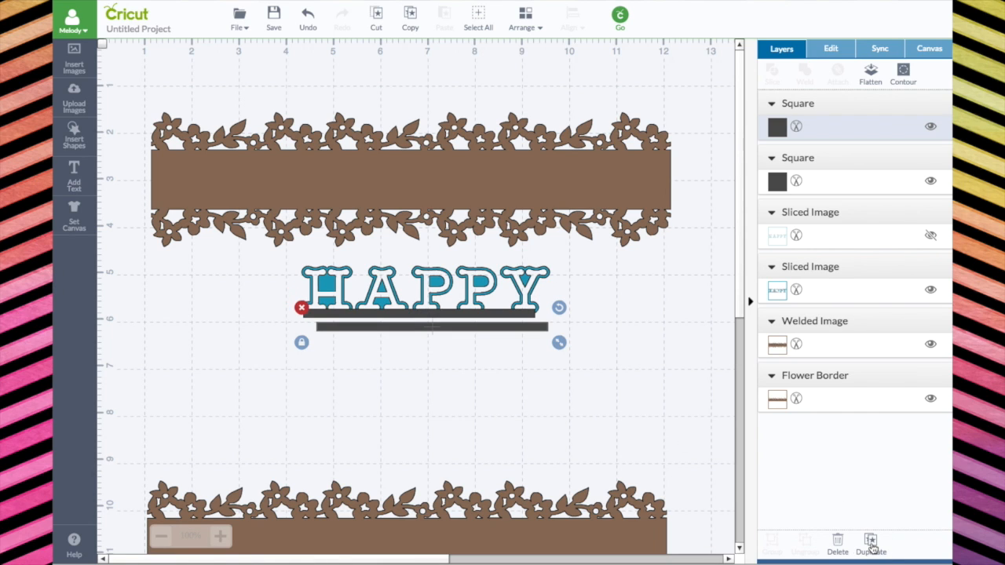
left_click(870, 543)
left_click_drag(433, 341, 549, 443)
left_click_drag(483, 332, 536, 492)
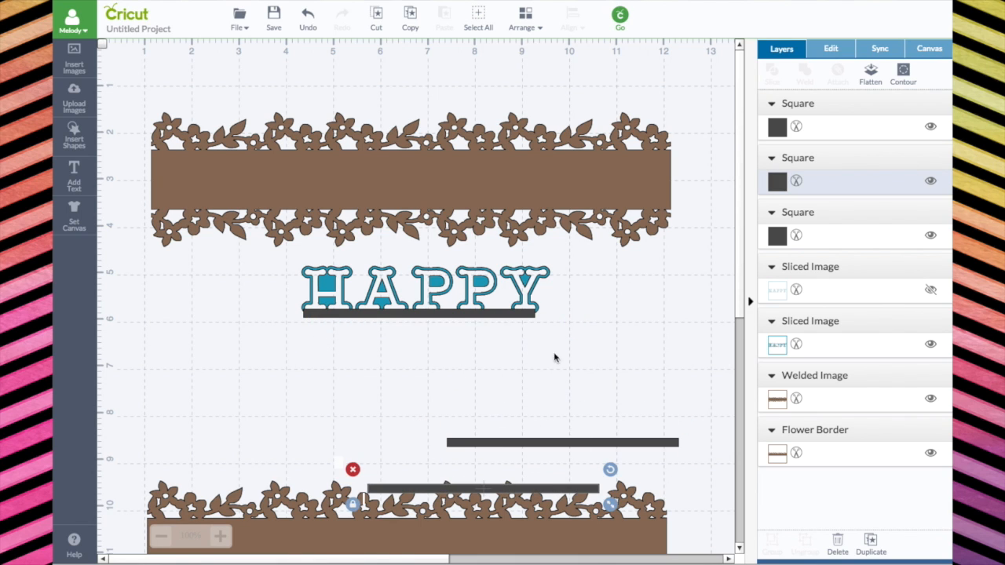
Step: Slice the bar out of the base of the blue HAPPY outline and pull the cut pieces below it
left_click(462, 317)
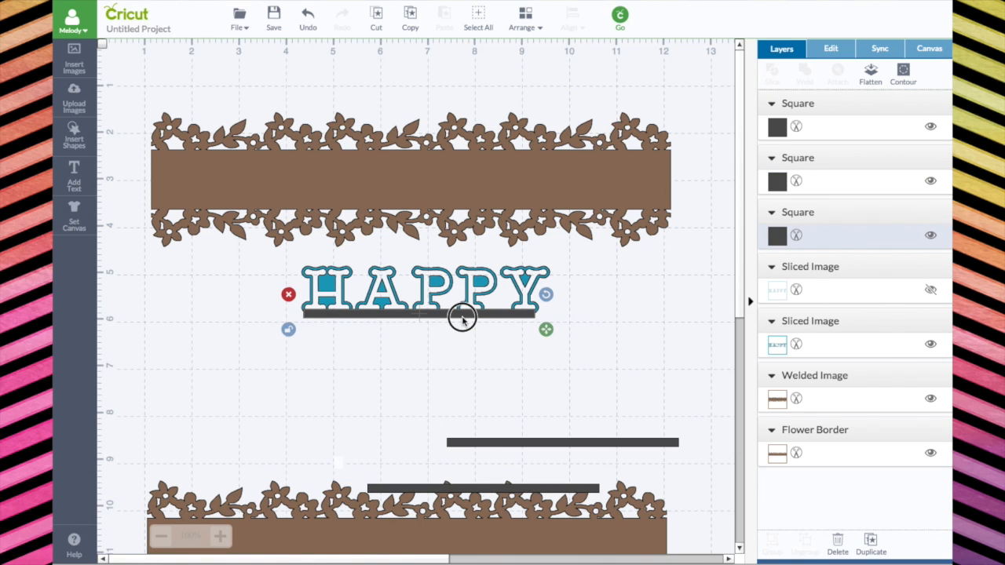
left_click(824, 349, "shift")
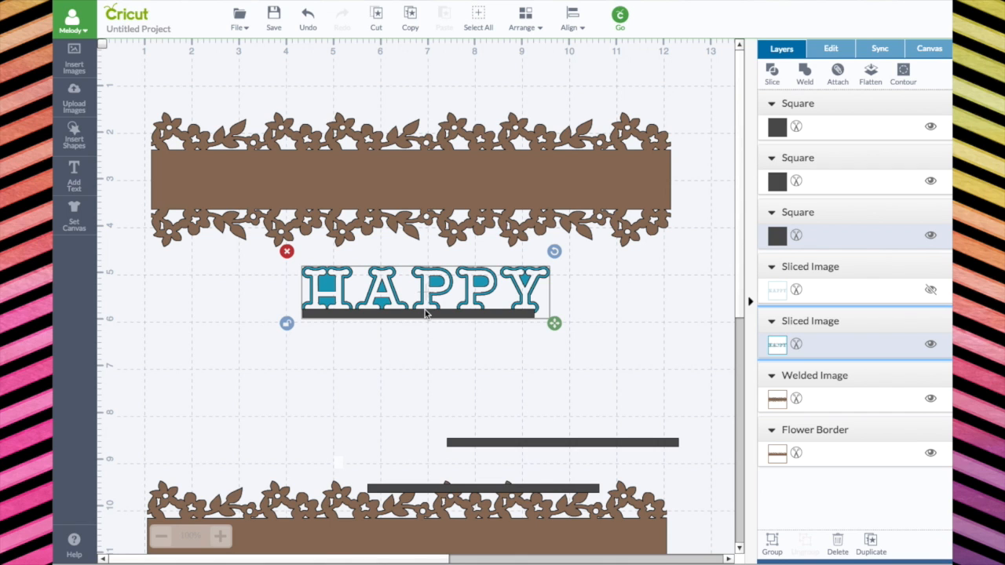
left_click(774, 77)
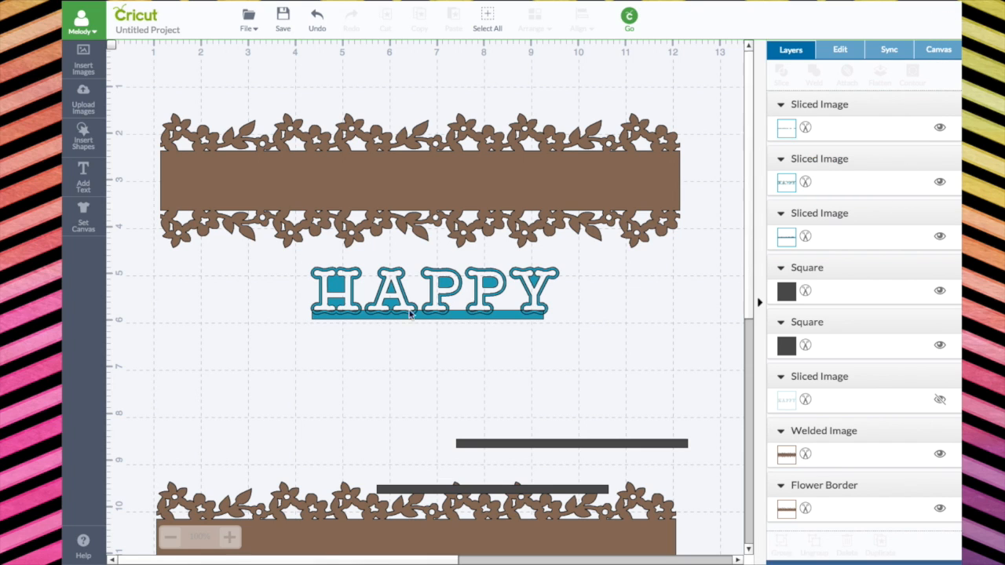
left_click_drag(426, 319, 428, 370)
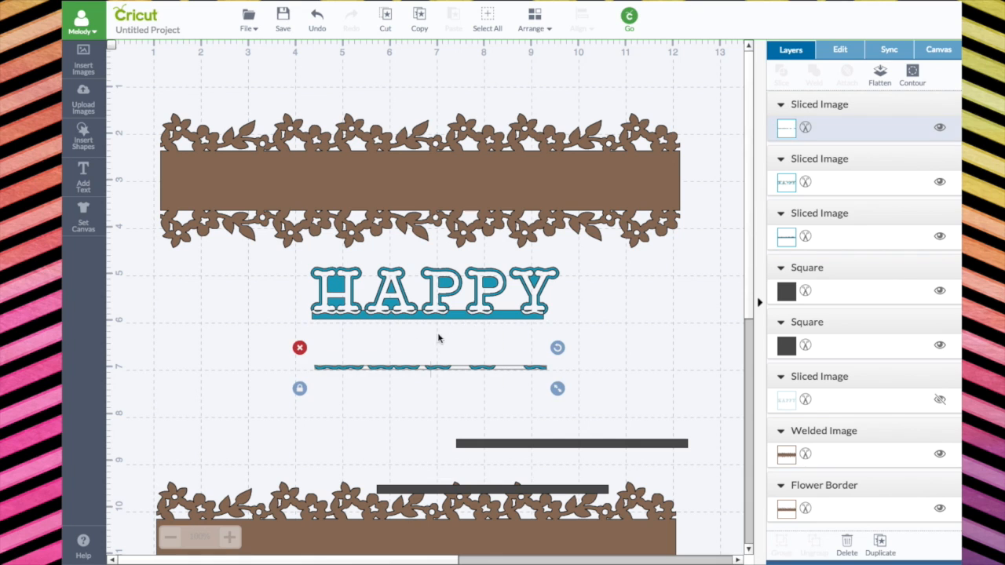
left_click_drag(440, 321, 442, 368)
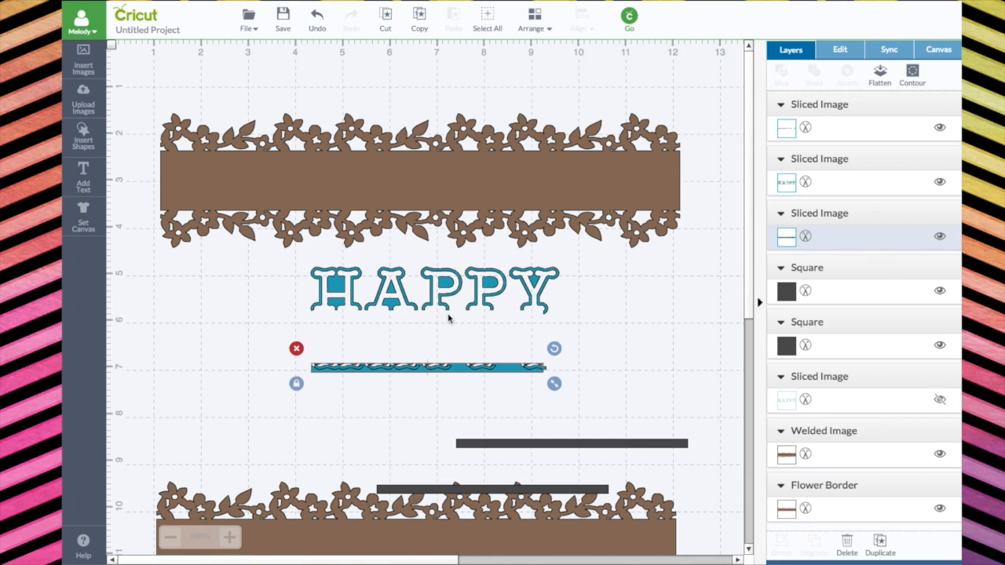
Step: Move the trimmed HAPPY outline onto the brown flower band and center the two on each other
left_click_drag(395, 301, 390, 190)
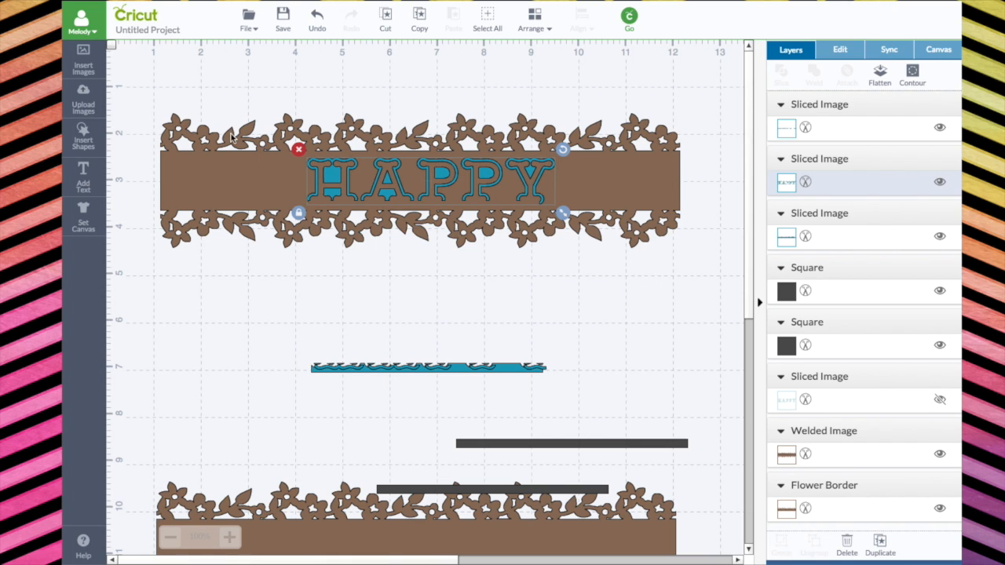
left_click_drag(136, 91, 697, 290)
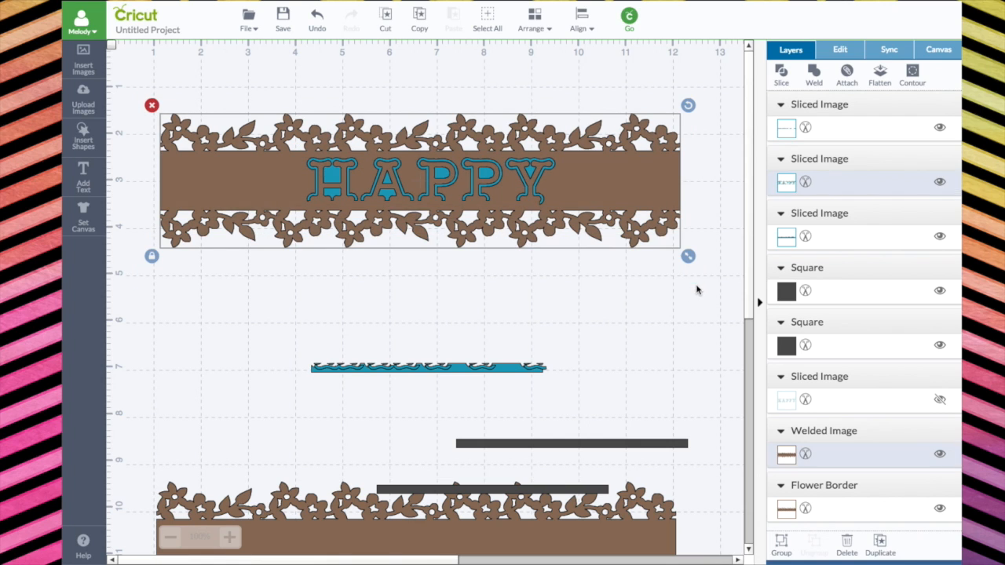
left_click(581, 21)
left_click(566, 167)
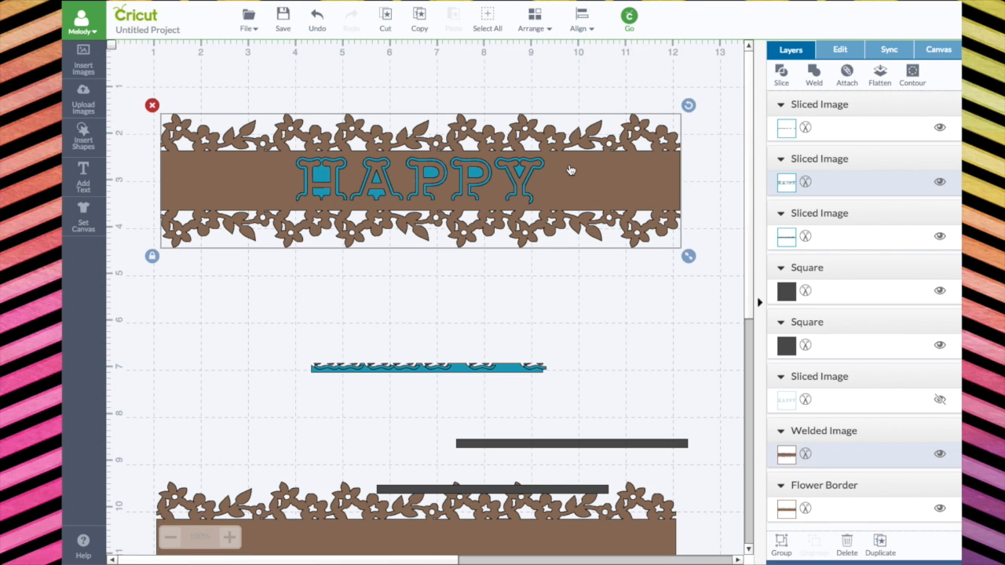
left_click(582, 79)
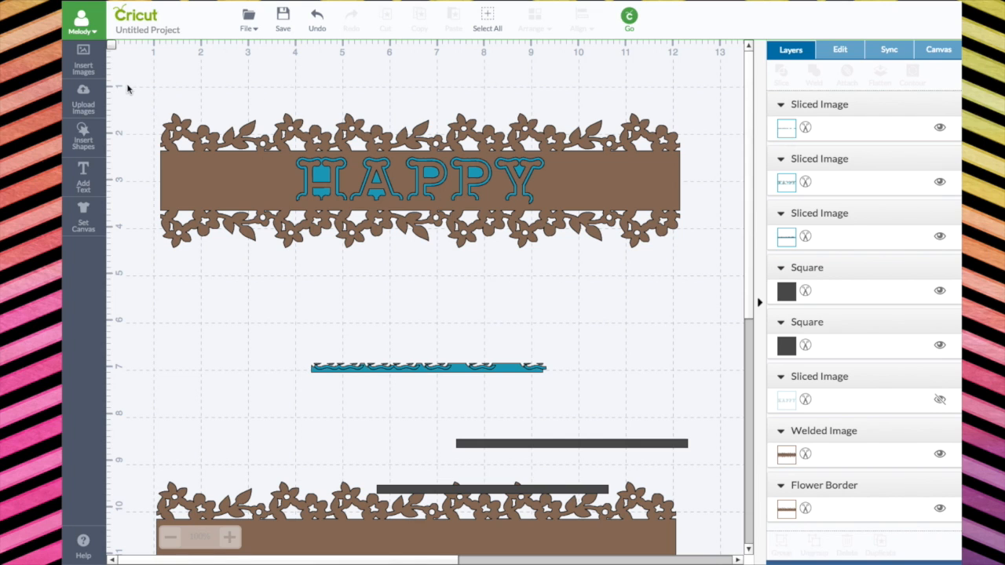
Step: Slice the HAPPY outline out of the flower band and pull the cut-out letters off the band
left_click_drag(128, 88, 694, 293)
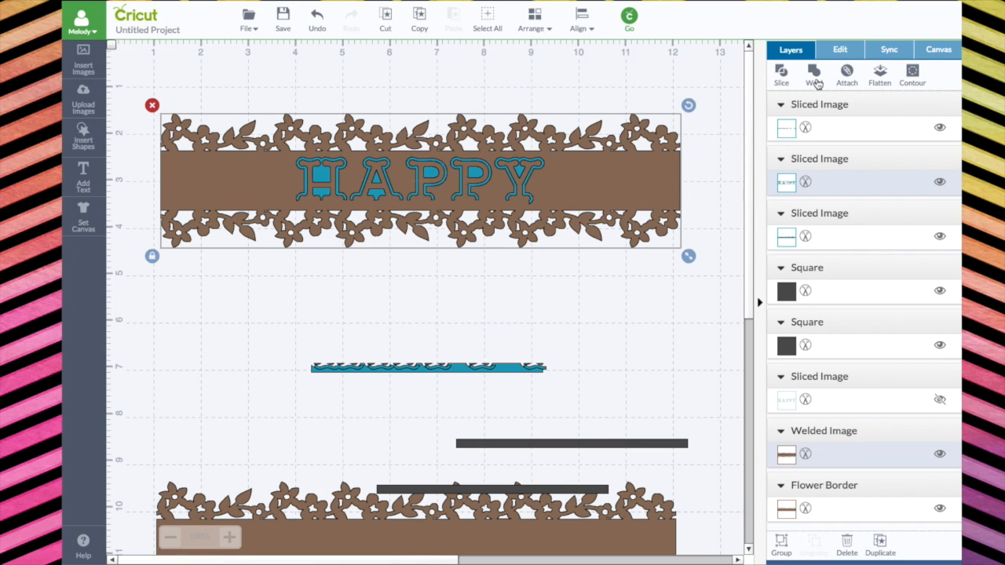
left_click(782, 78)
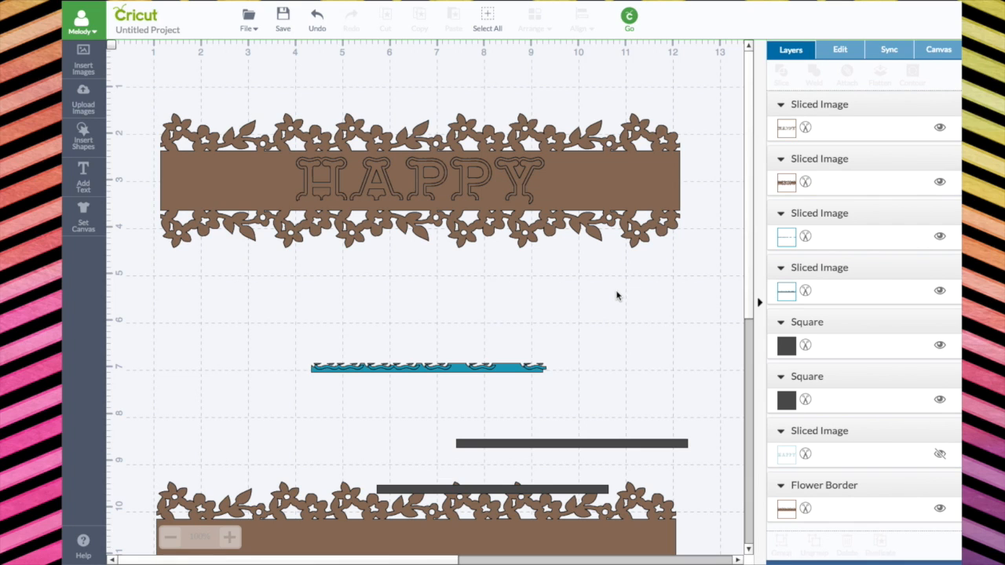
left_click_drag(526, 183, 584, 308)
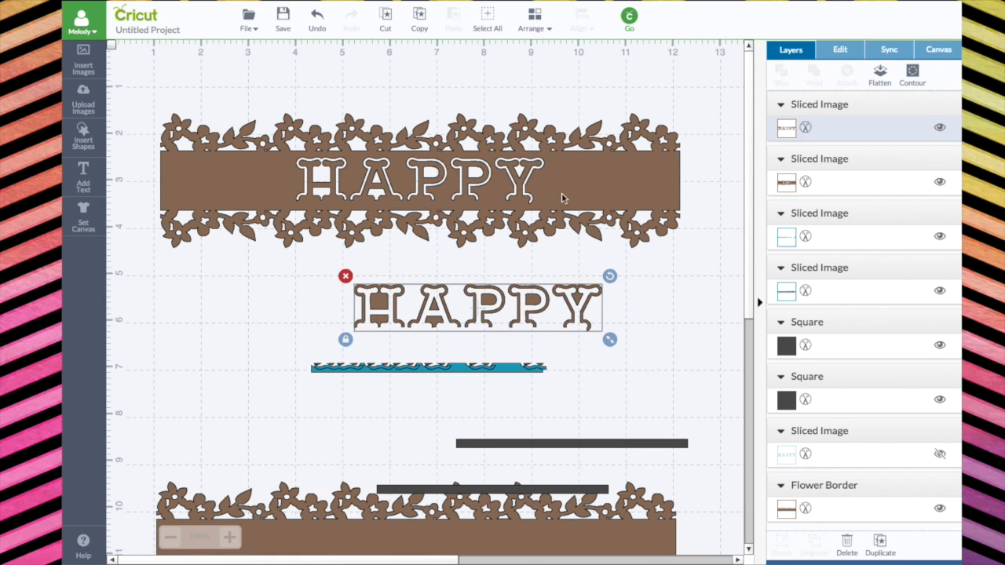
Step: Hide the cut-out brown HAPPY letters and delete the leftover blue bar pieces
left_click_drag(481, 301, 464, 301)
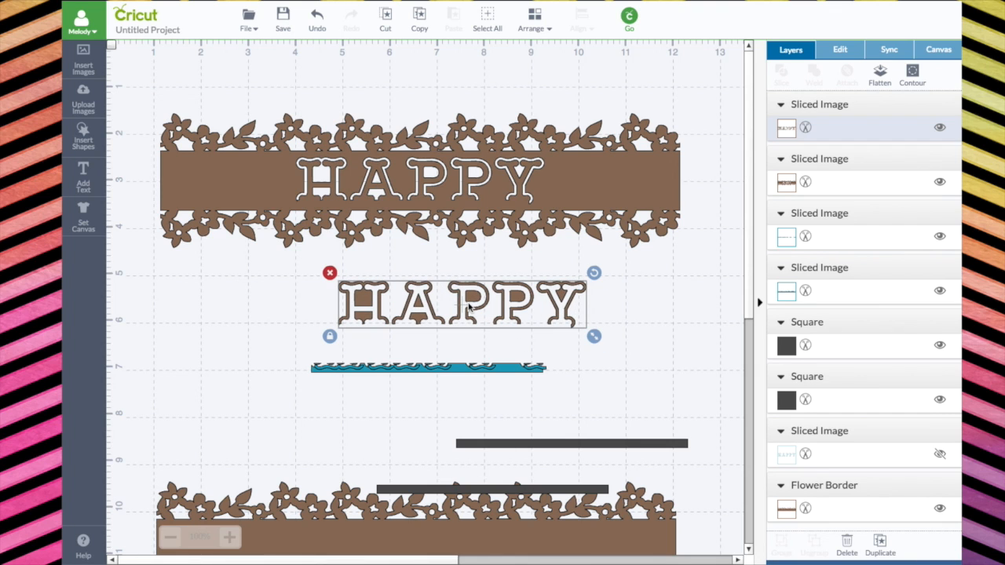
left_click_drag(469, 308, 514, 308)
left_click_drag(413, 299, 447, 314)
left_click(931, 127)
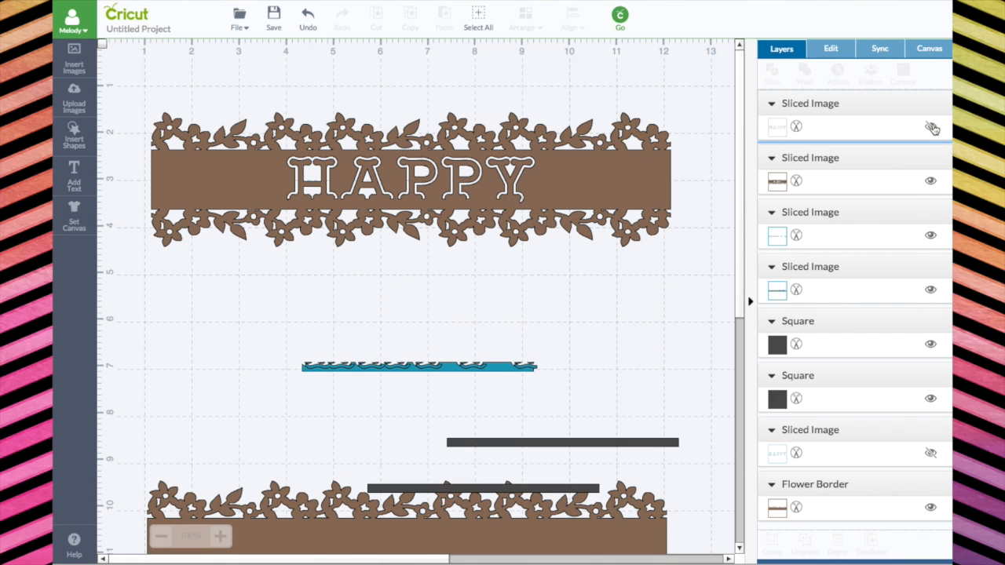
left_click_drag(287, 338, 601, 431)
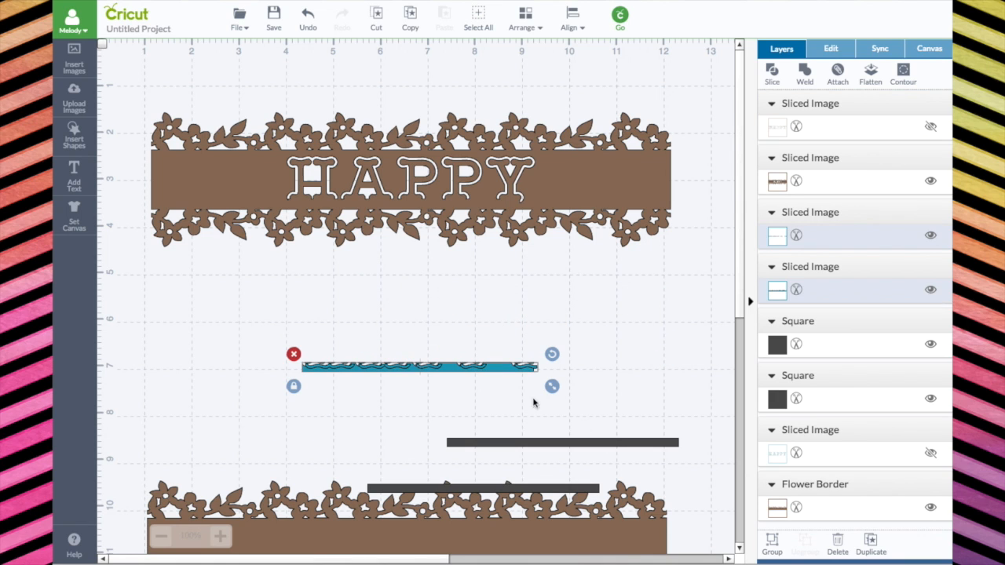
left_click(293, 354)
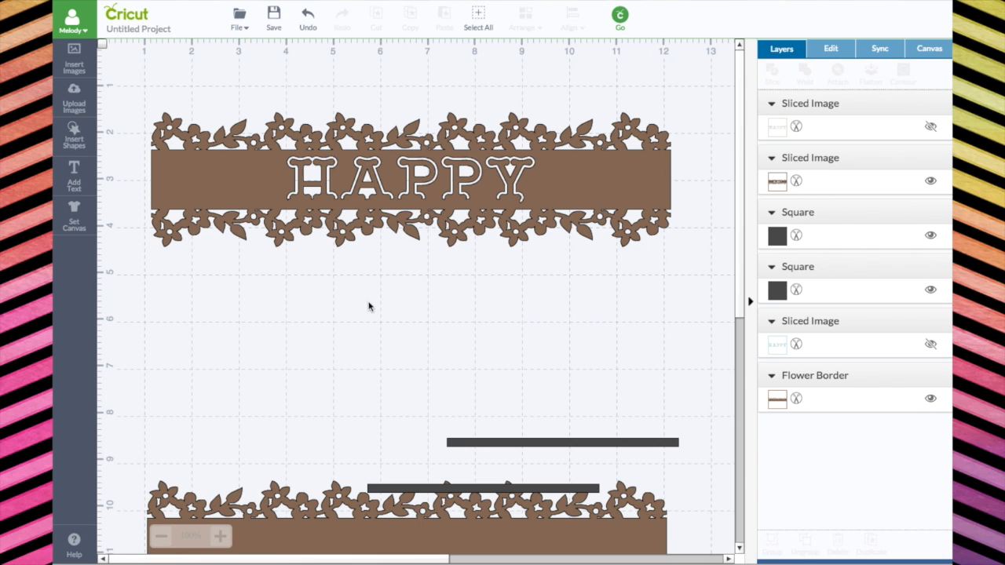
Step: Insert a score line, rotate it horizontal, and place it at the base of the HAPPY cutout, starting under the H
left_click(66, 136)
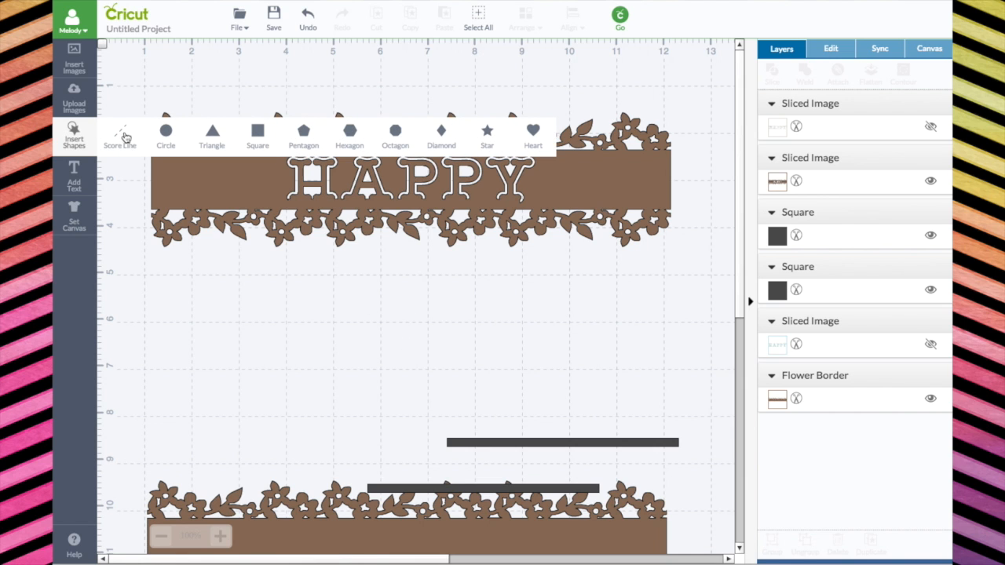
left_click(123, 135)
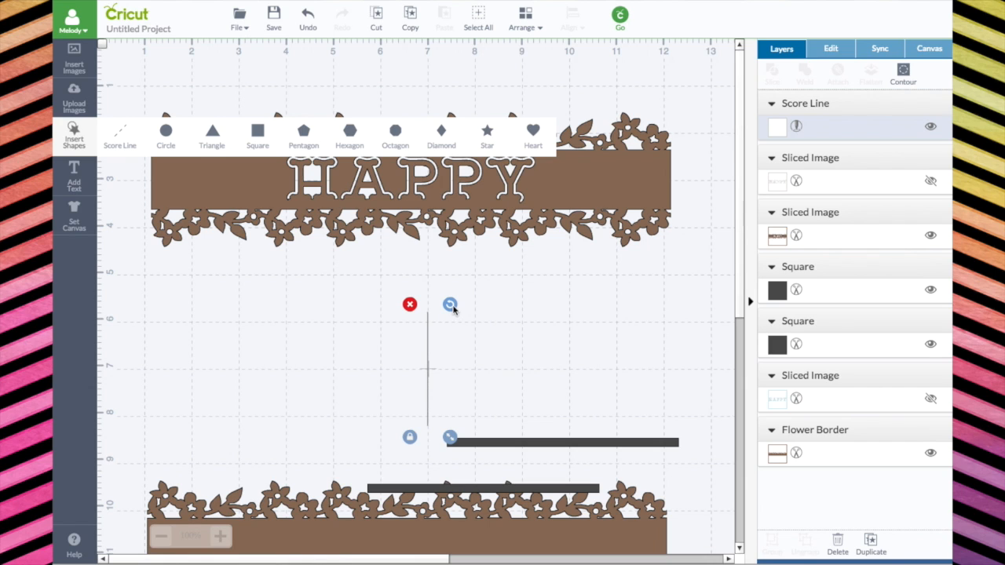
left_click_drag(452, 308, 379, 311)
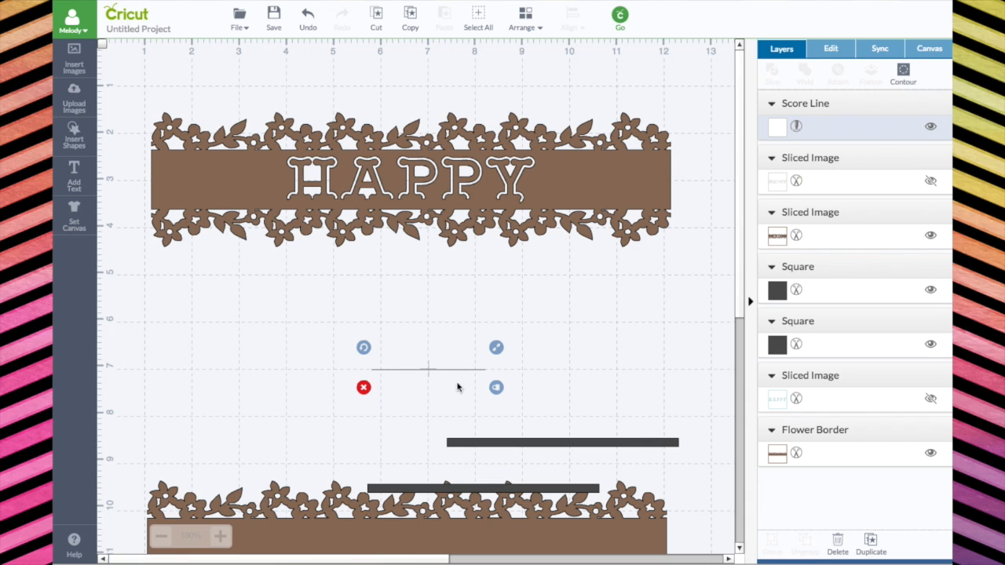
left_click_drag(428, 370, 420, 287)
left_click_drag(430, 370, 354, 202)
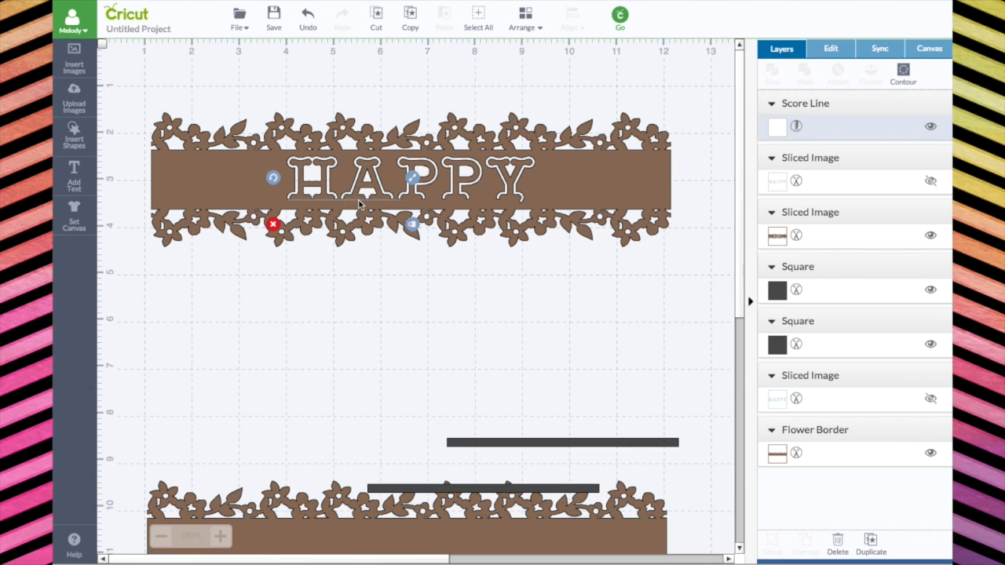
Step: Stretch the score line to about 5.02 in along the base of HAPPY and attach it to the flower band
left_click_drag(413, 227, 551, 183)
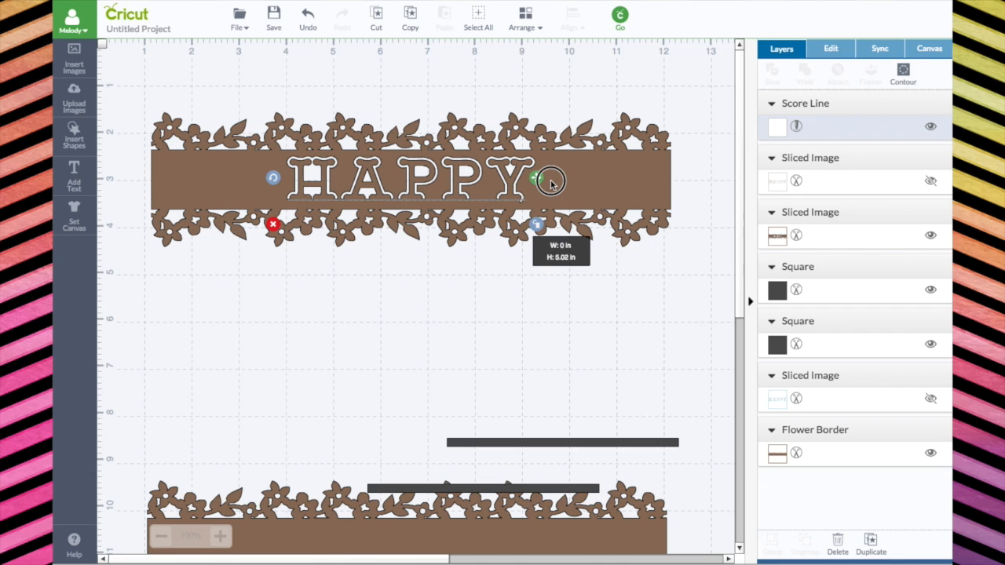
left_click_drag(551, 183, 551, 184)
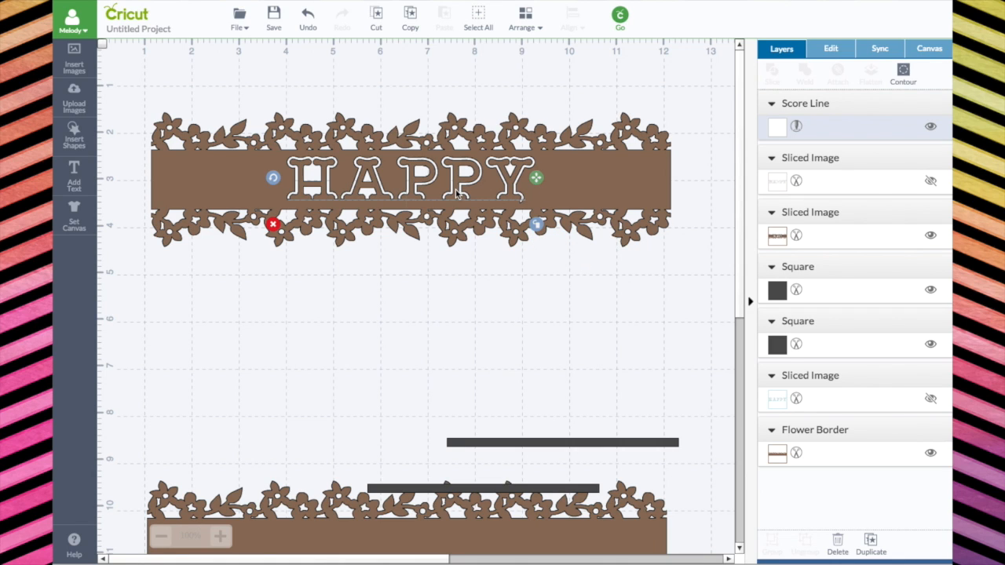
left_click(582, 188, "shift")
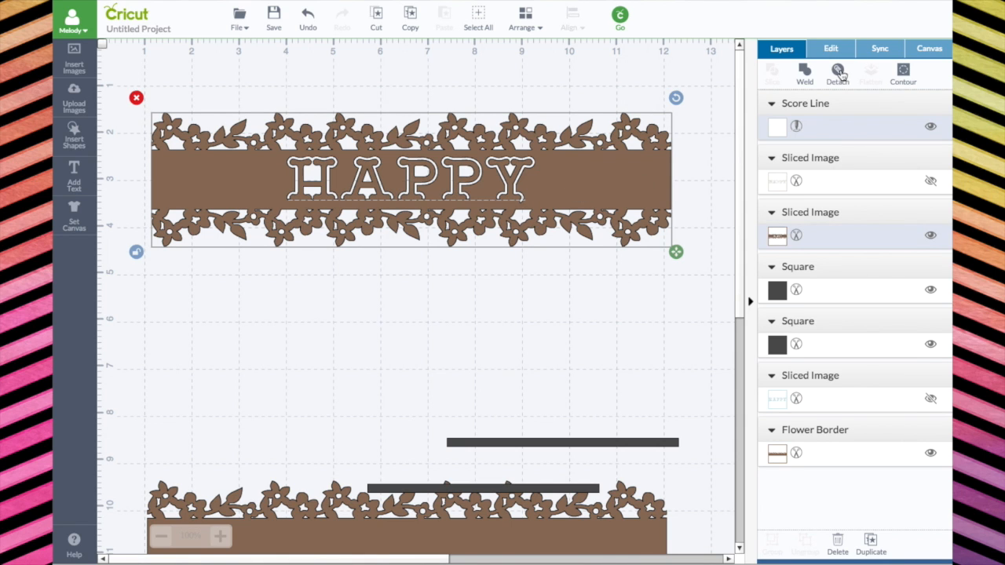
left_click(837, 74)
Step: Add a second horizontal score line along the lower edge of the solid band, stretched across its full width
left_click(74, 135)
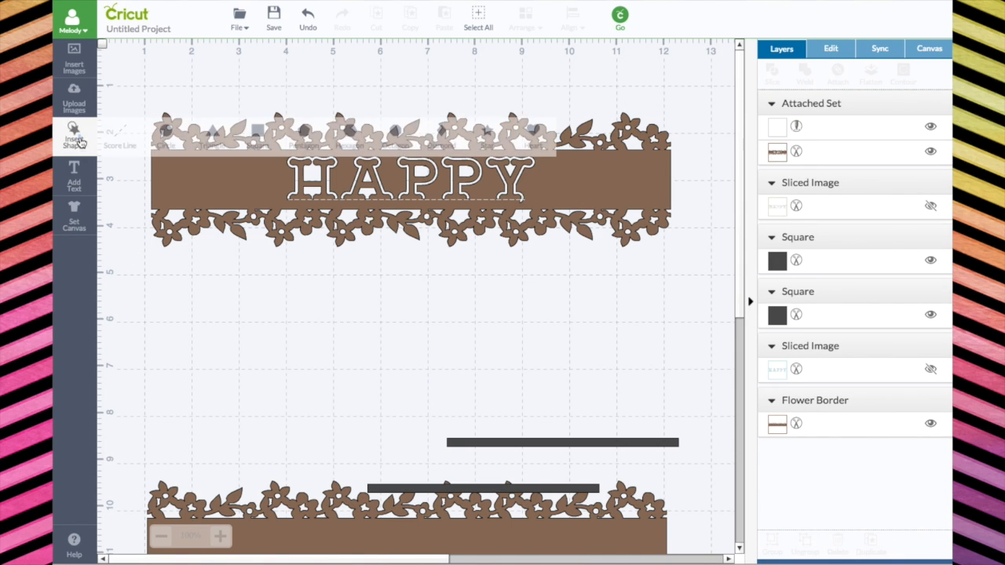
left_click(118, 138)
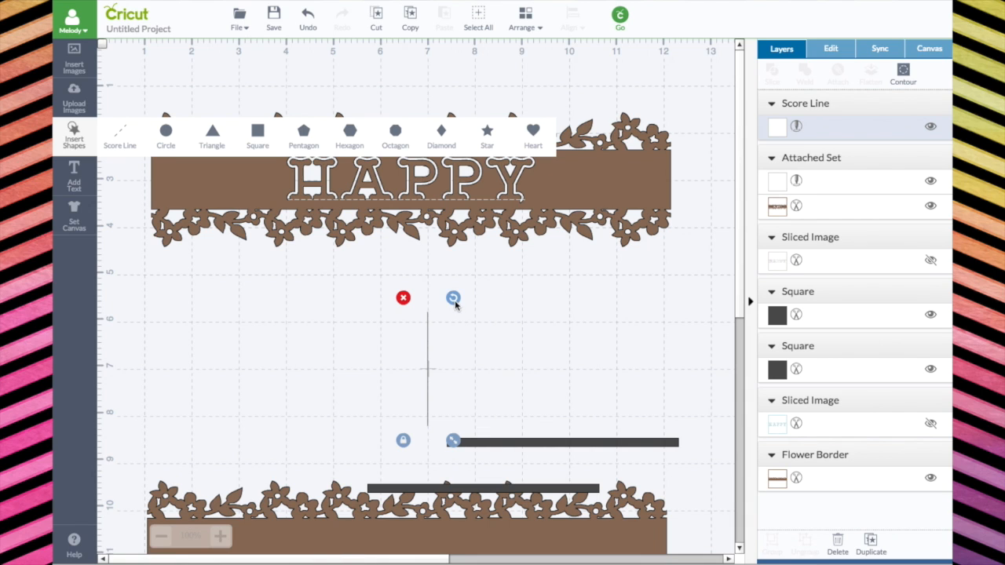
left_click_drag(453, 298, 366, 333)
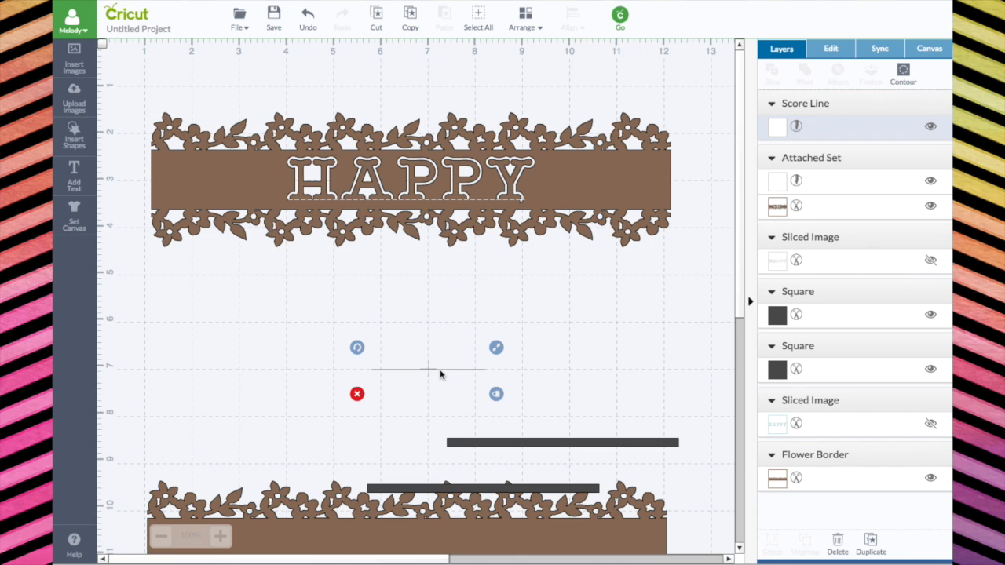
left_click_drag(438, 365, 290, 217)
left_click_drag(407, 367, 187, 209)
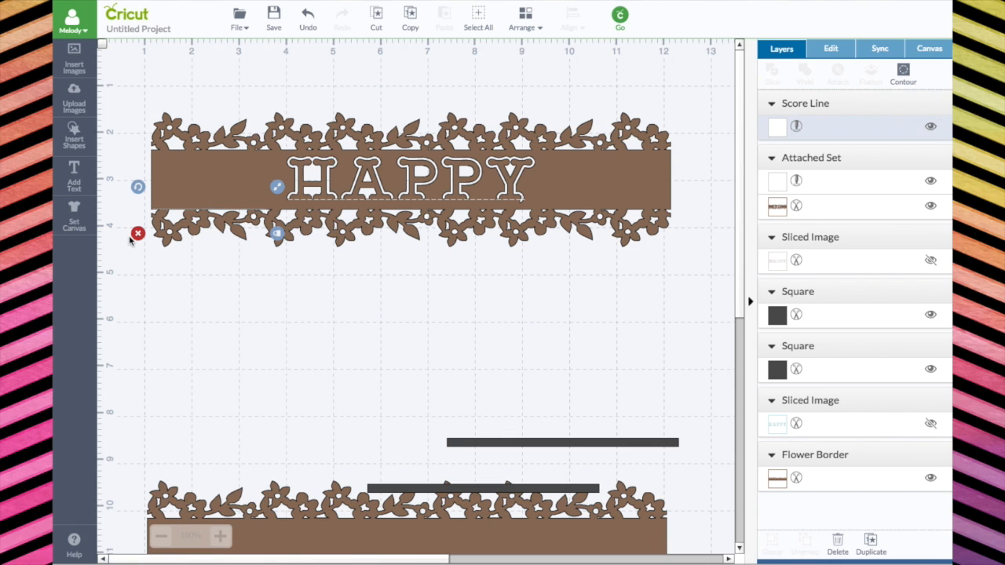
left_click_drag(276, 242, 740, 188)
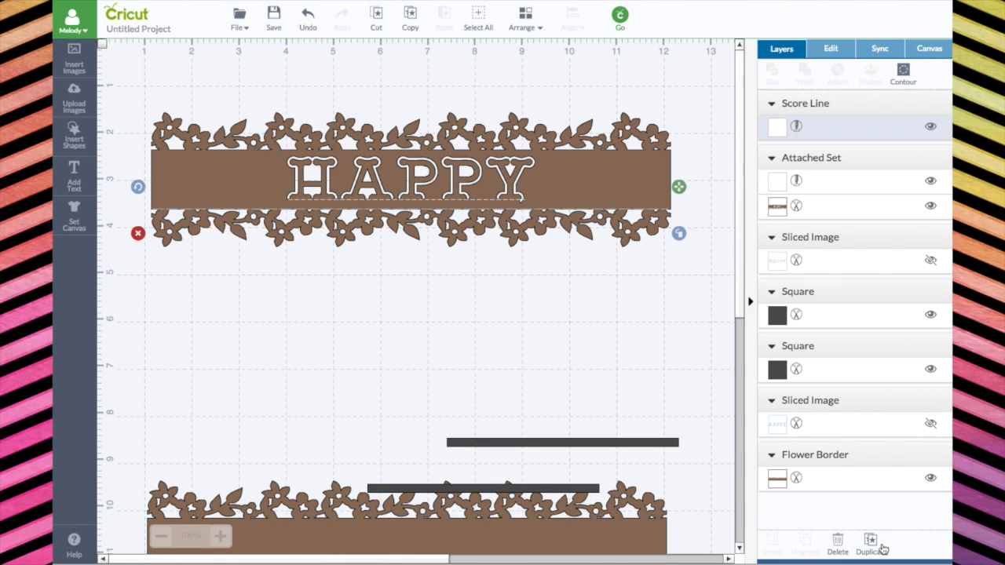
Step: Duplicate the full-width score line onto the solid band's upper edge and attach both lines to the flower band
left_click(870, 540)
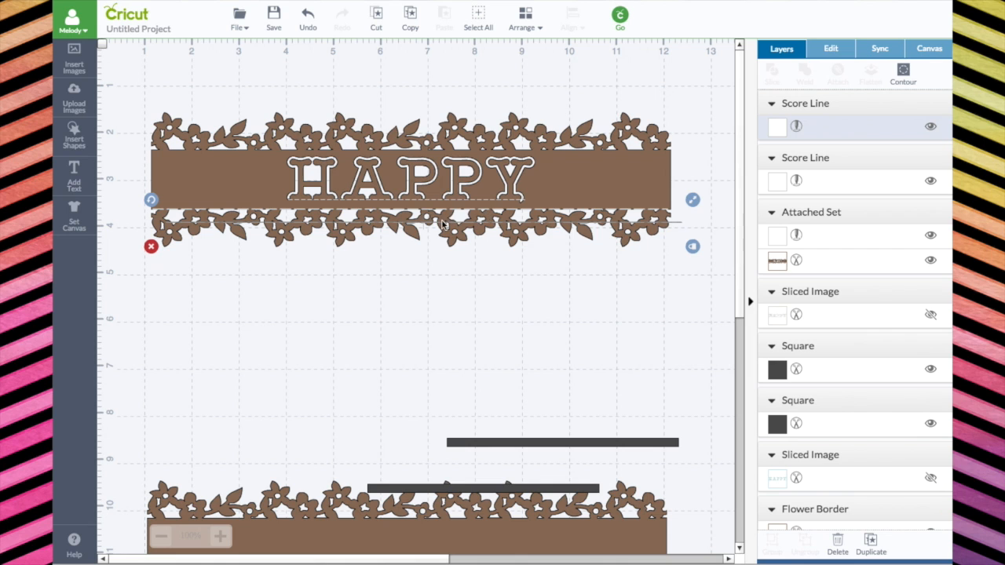
left_click_drag(441, 225, 427, 151)
left_click_drag(122, 83, 729, 322)
left_click(837, 71)
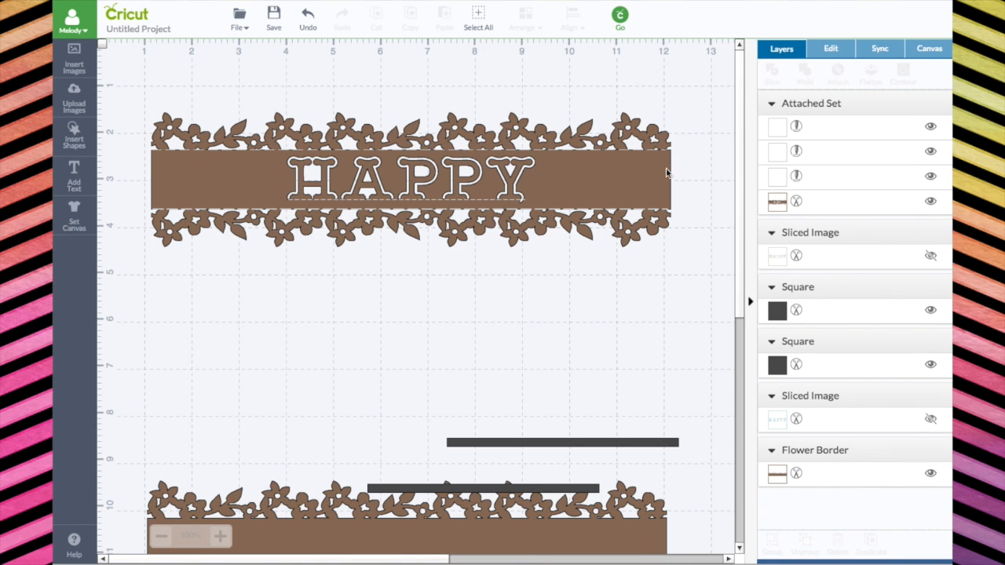
Step: Move the HAPPY band to the top of the canvas and place the second flower border directly below it
left_click_drag(658, 179, 646, 140)
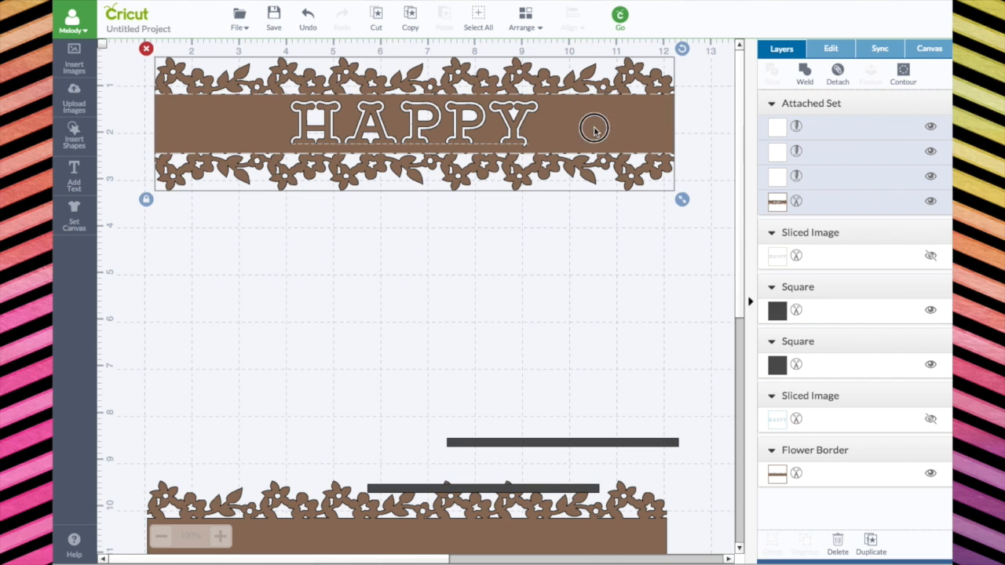
left_click_drag(588, 121, 578, 102)
left_click_drag(458, 536, 458, 284)
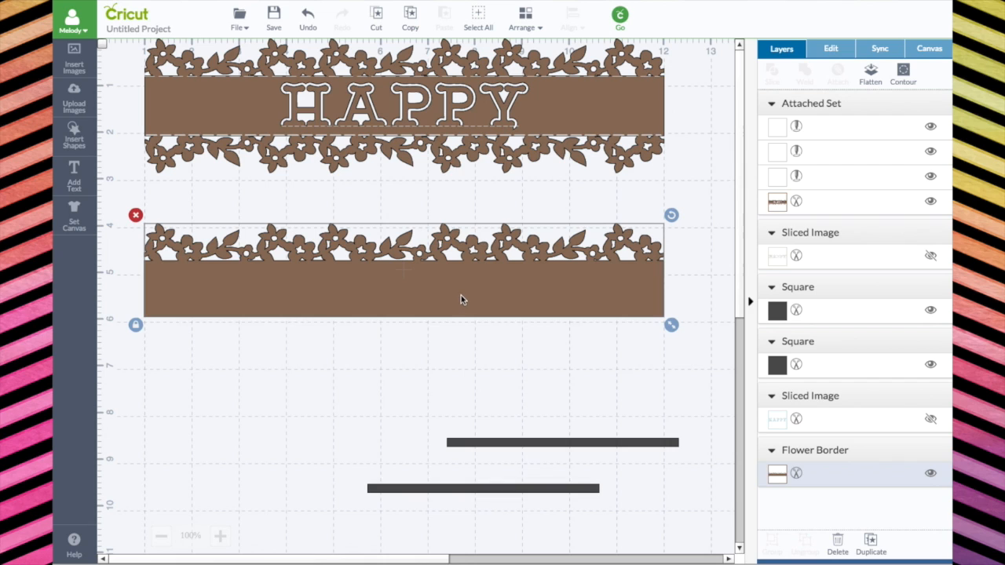
Step: Add the text "BIRTHDAY" over the second flower border
left_click(75, 177)
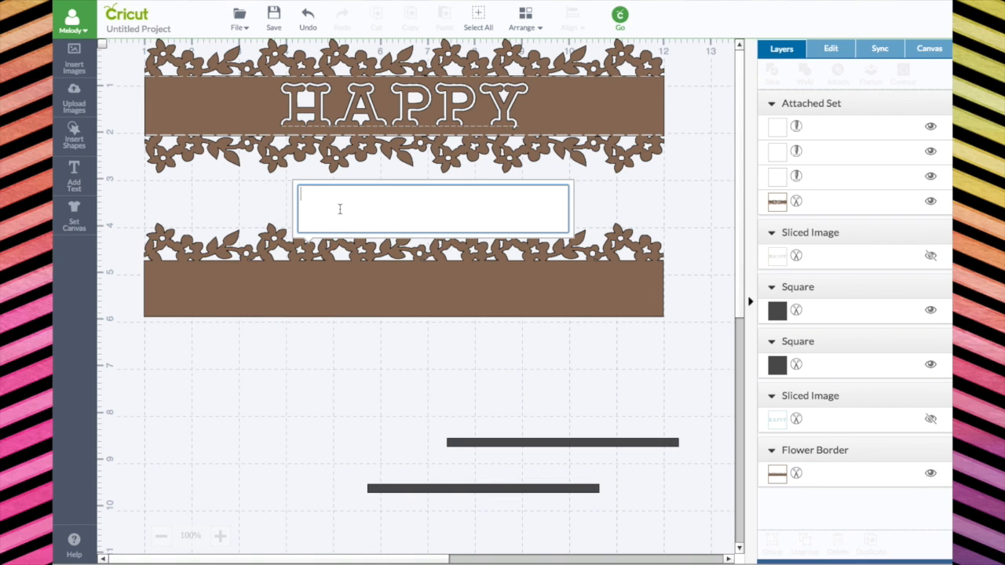
type("BIRTHDAY")
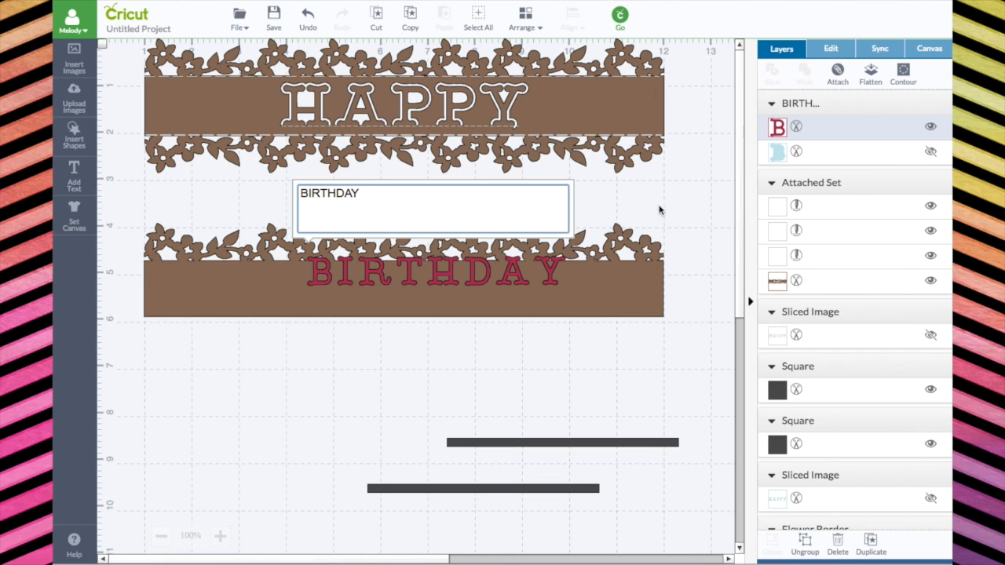
left_click(830, 49)
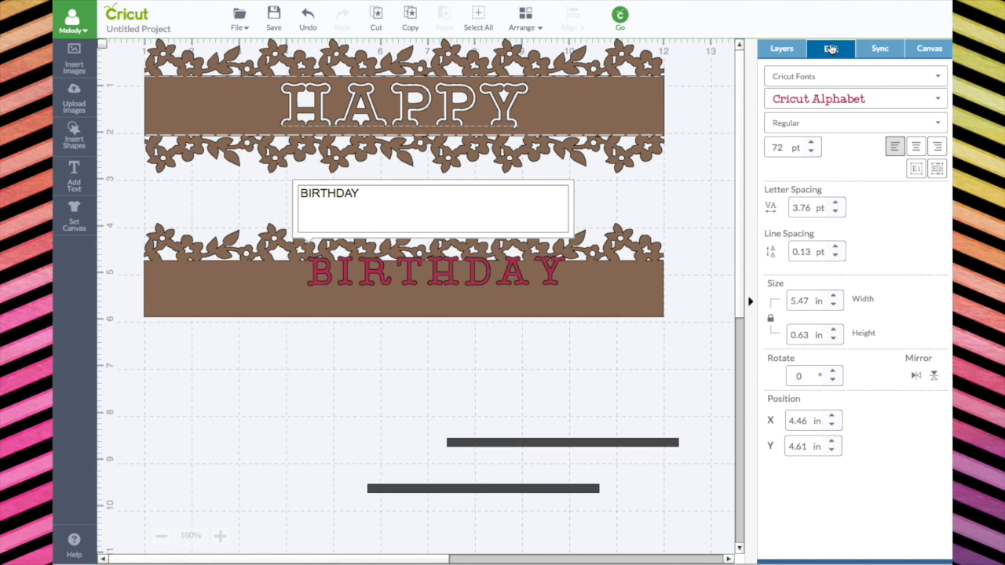
left_click(781, 49)
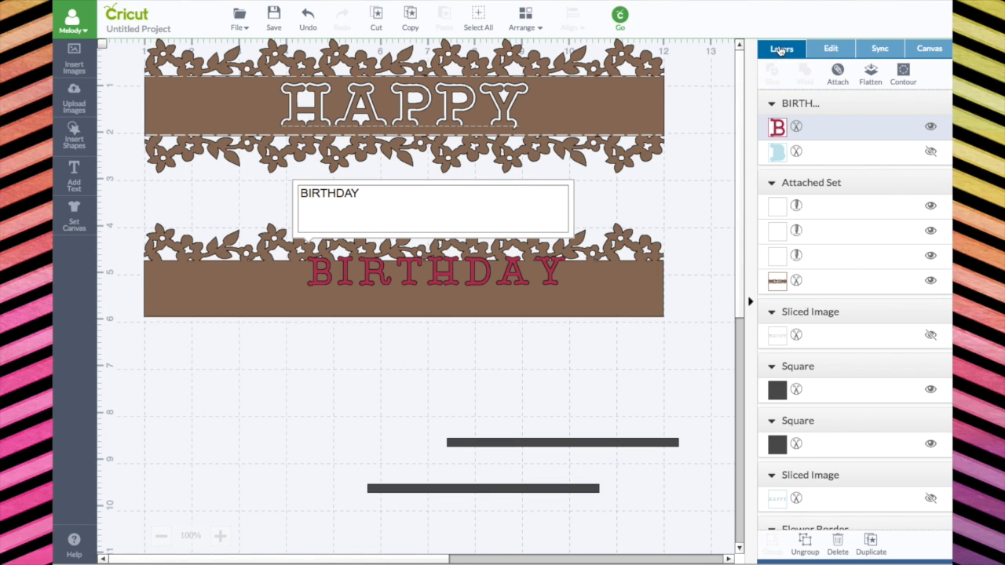
Step: Show the blue shadow layer of BIRTHDAY, then enlarge the text and center it within the second border's solid band
left_click(931, 153)
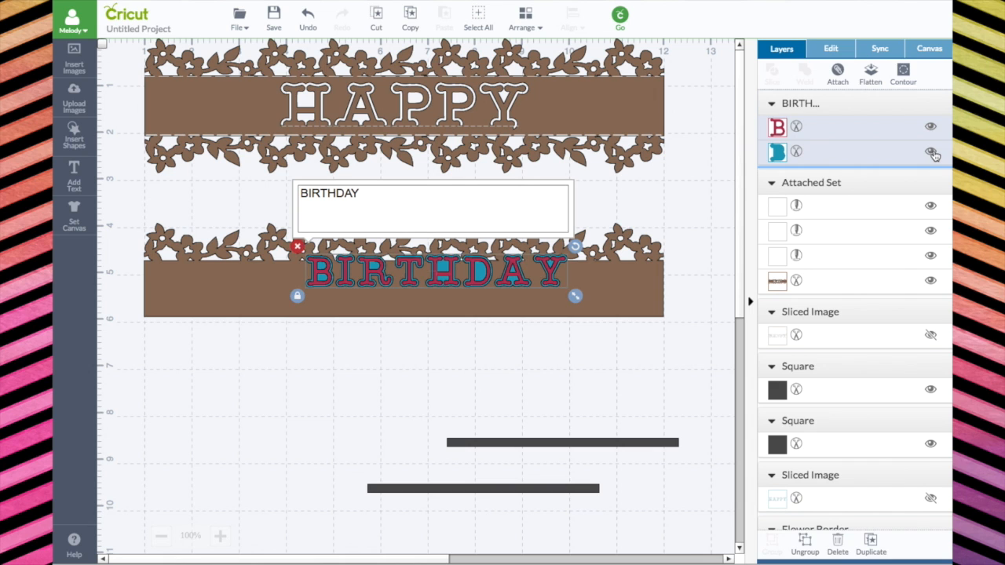
left_click_drag(575, 296, 652, 368)
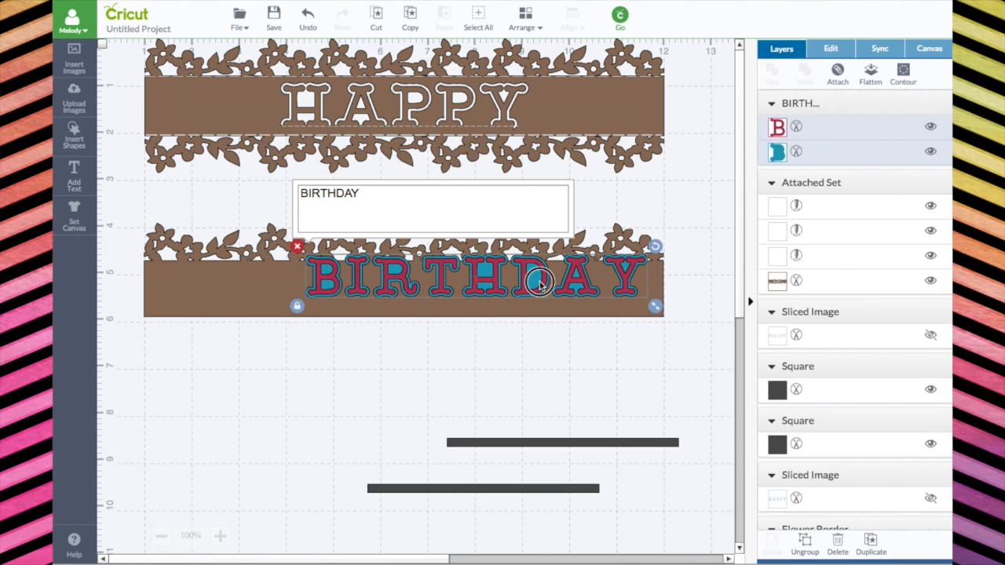
left_click_drag(533, 278, 477, 297)
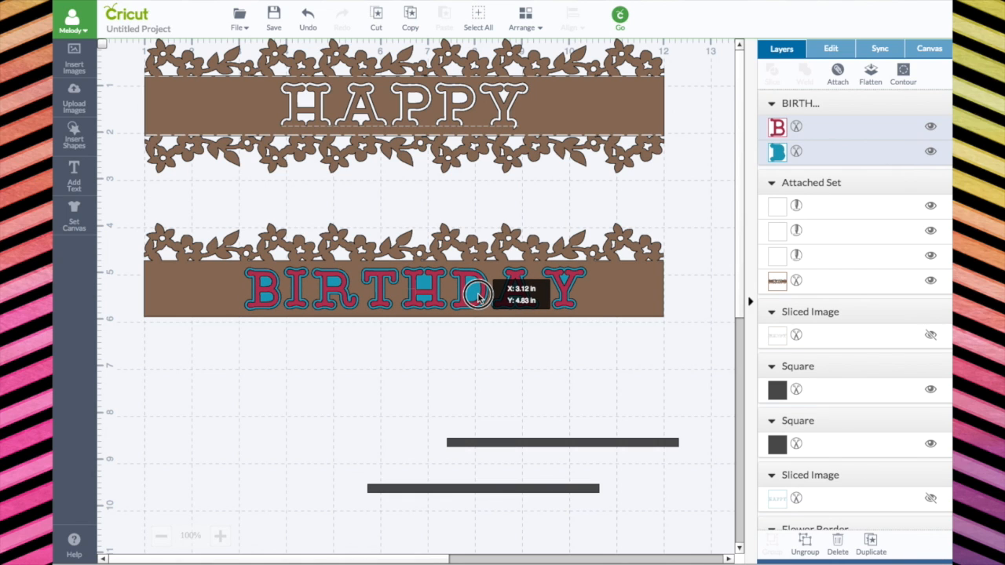
Step: Ungroup BIRTHDAY, separate the red letters from the blue shadow, and weld each layer's letters into one piece
left_click_drag(477, 297, 473, 387)
left_click(804, 545)
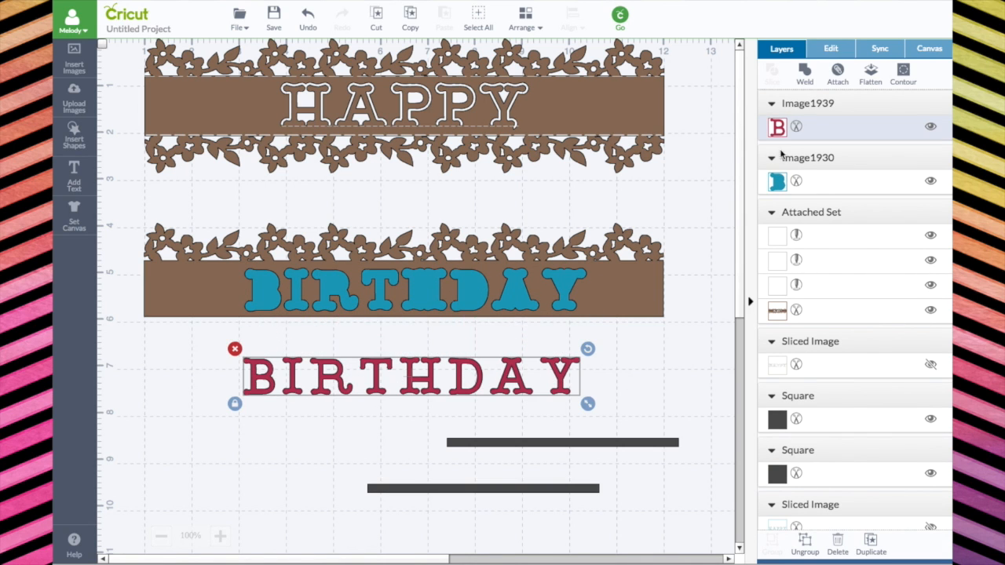
left_click(804, 74)
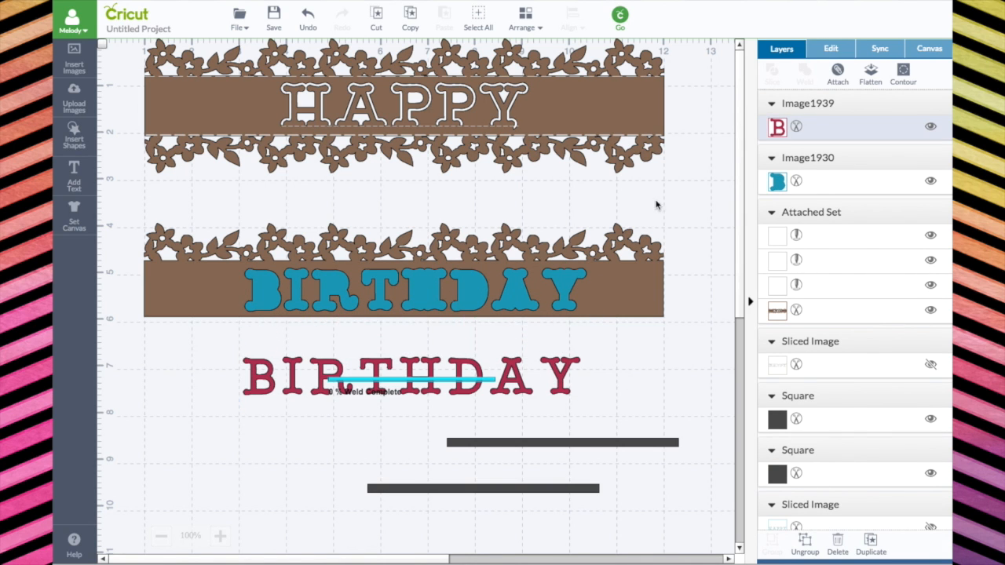
left_click(472, 299)
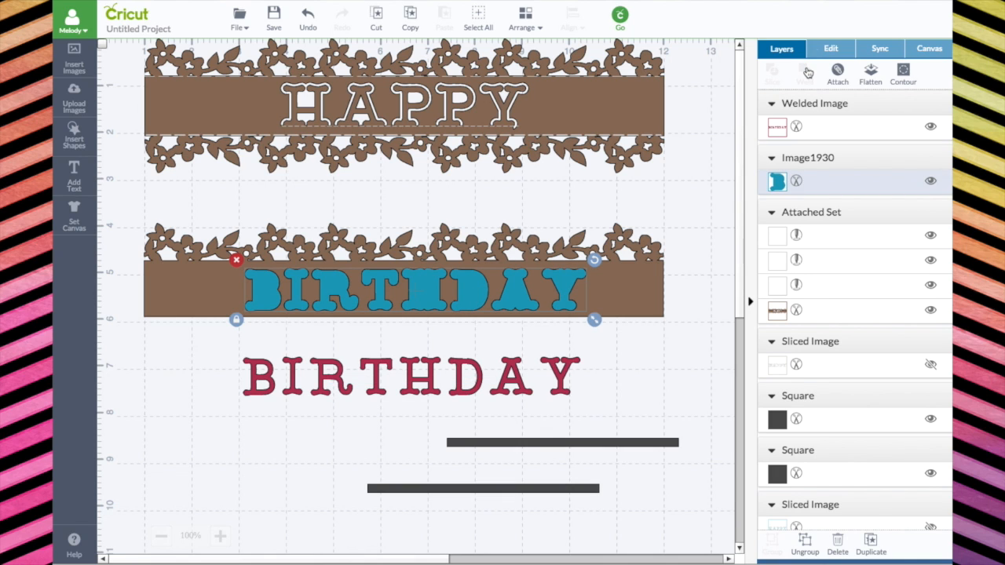
left_click(803, 73)
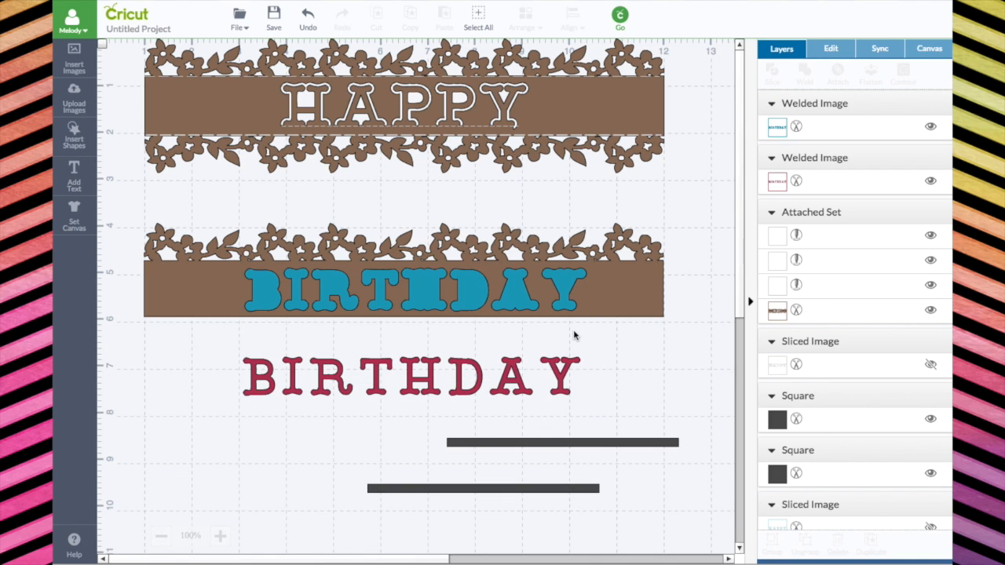
Step: Move the welded red BIRTHDAY back over the blue shadow and bring it to the front
left_click_drag(426, 347, 431, 270)
left_click(524, 20)
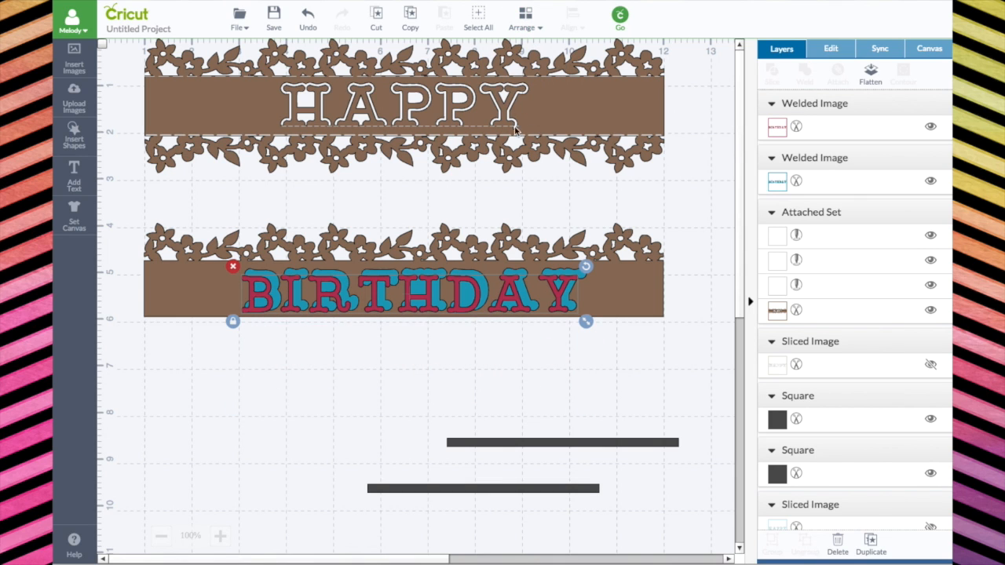
mouse_move(438, 293)
left_mouse_down()
mouse_move(424, 289)
mouse_move(437, 293)
left_mouse_up()
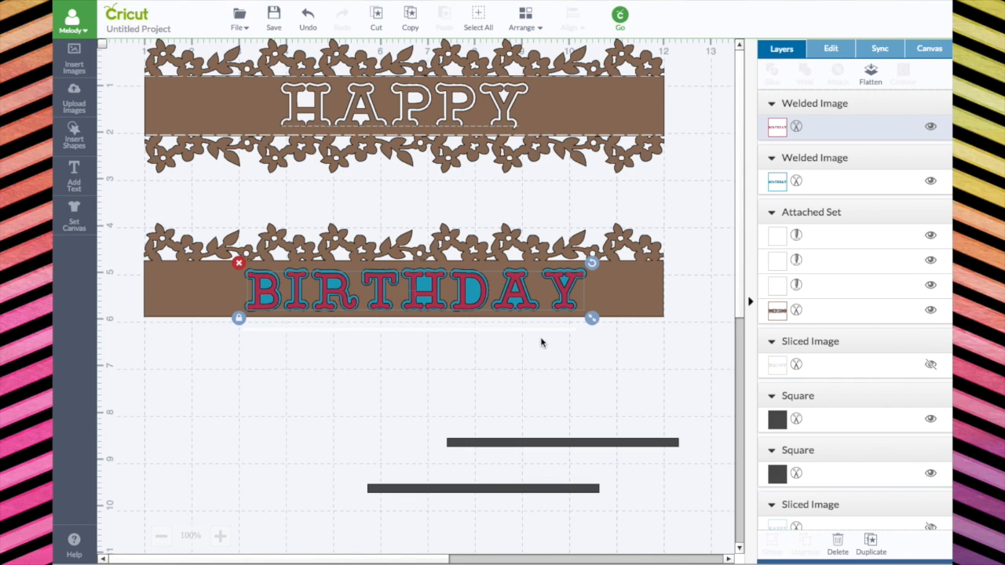
Step: Select both welded BIRTHDAY layers and align them with Center
left_click(817, 186)
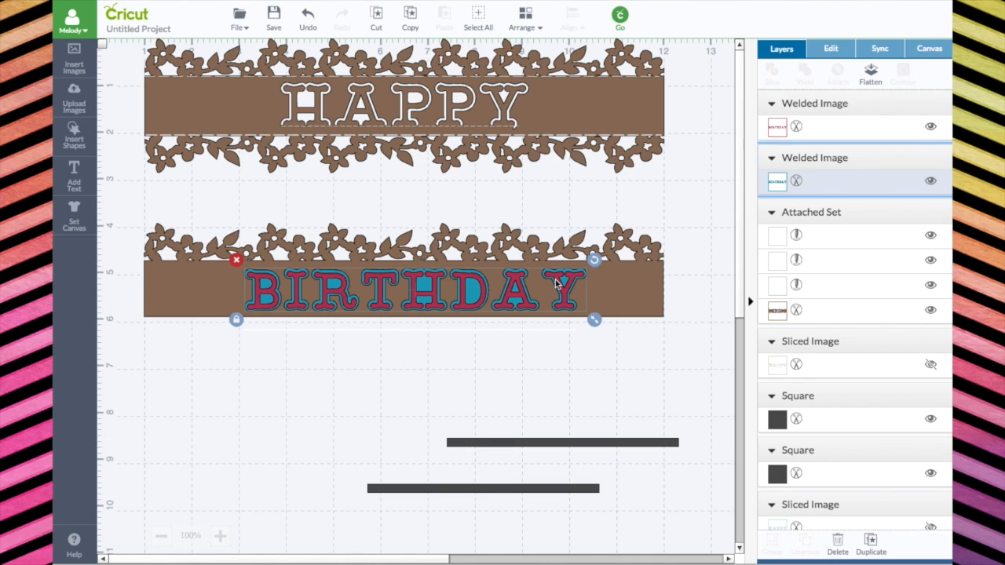
left_click(525, 20)
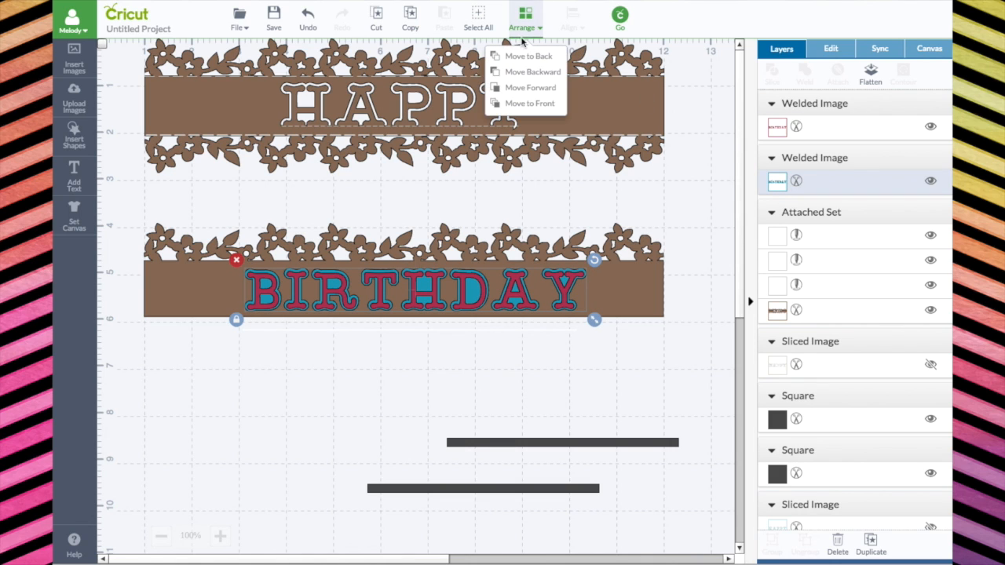
left_click(569, 20)
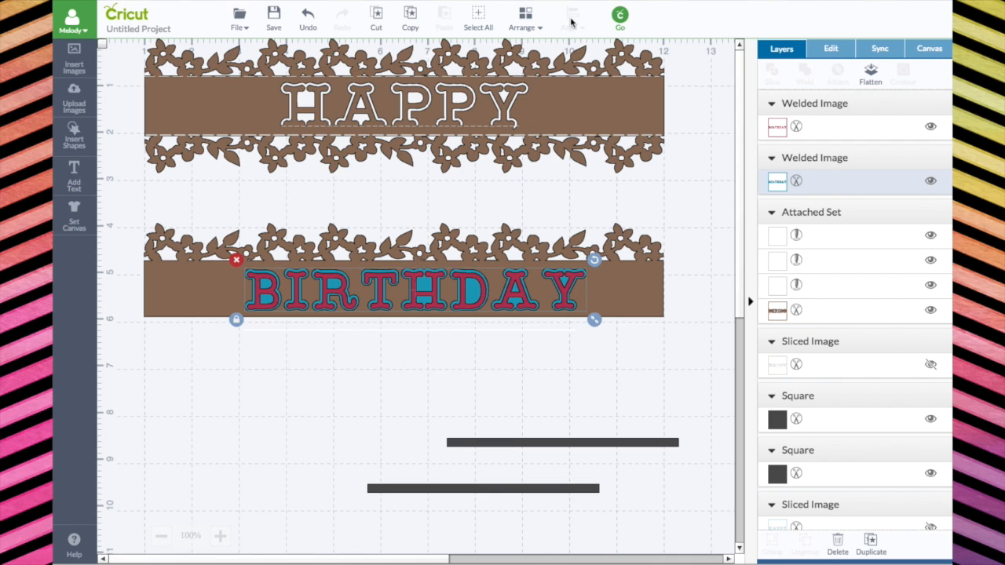
left_click(834, 126, "shift")
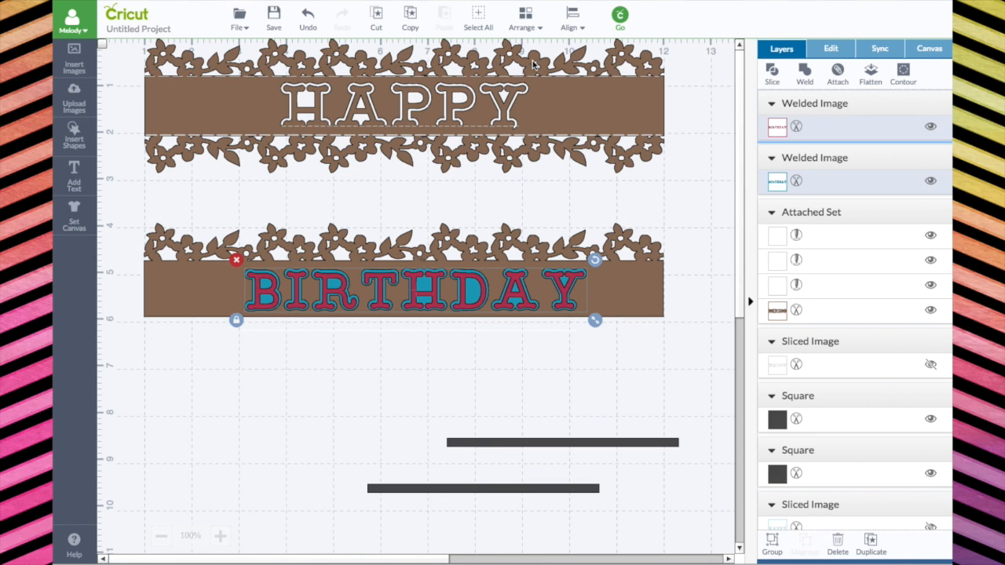
left_click(572, 18)
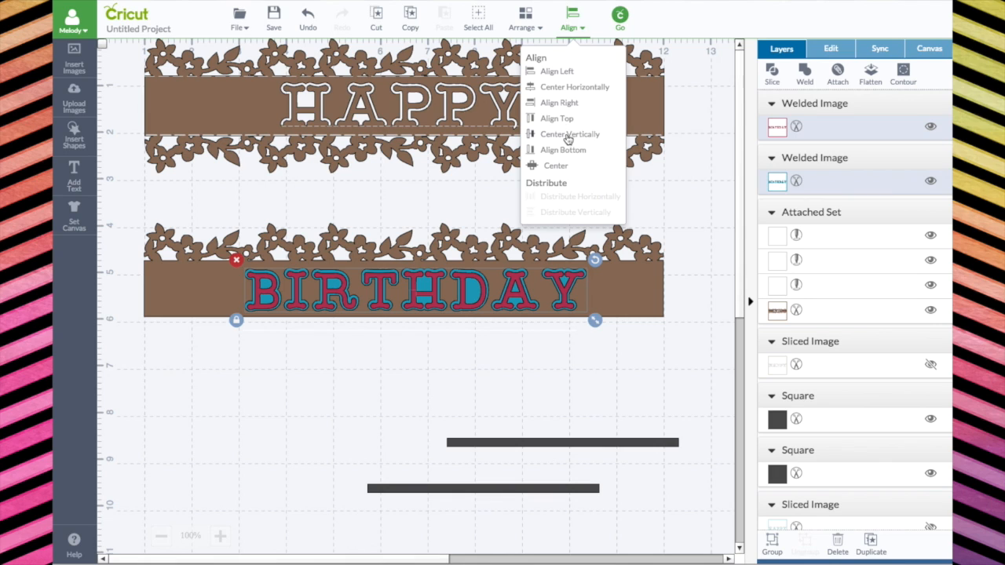
left_click(558, 165)
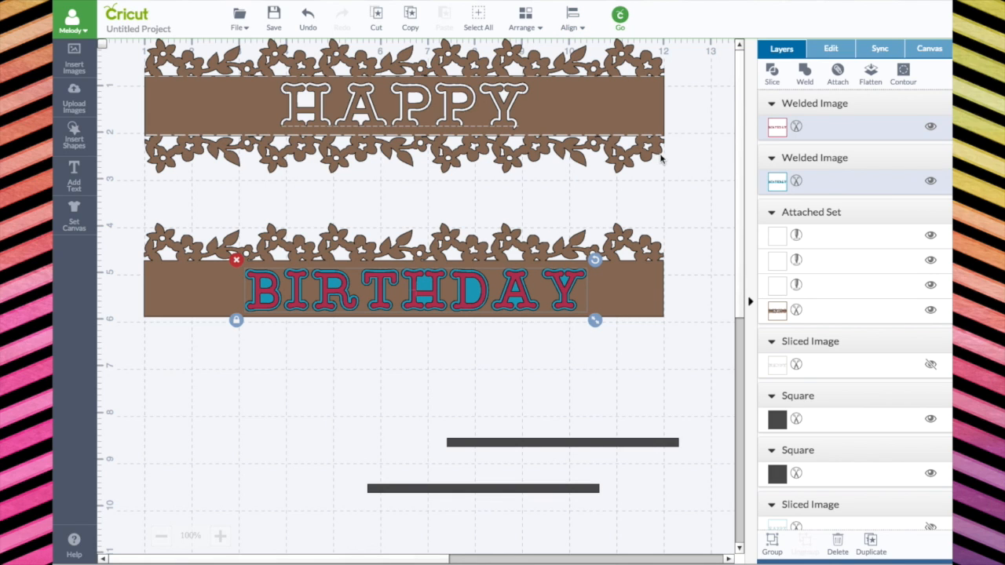
Step: Slice the red letters out of the blue shadow, hide the cut-out letters, and move the BIRTHDAY outline below the band
left_click(774, 73)
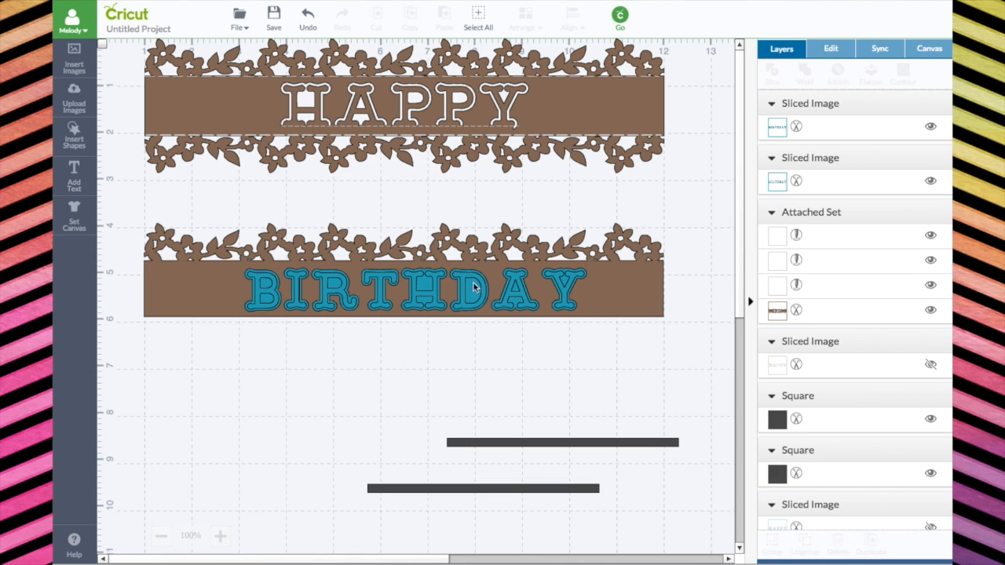
left_click_drag(473, 287, 466, 374)
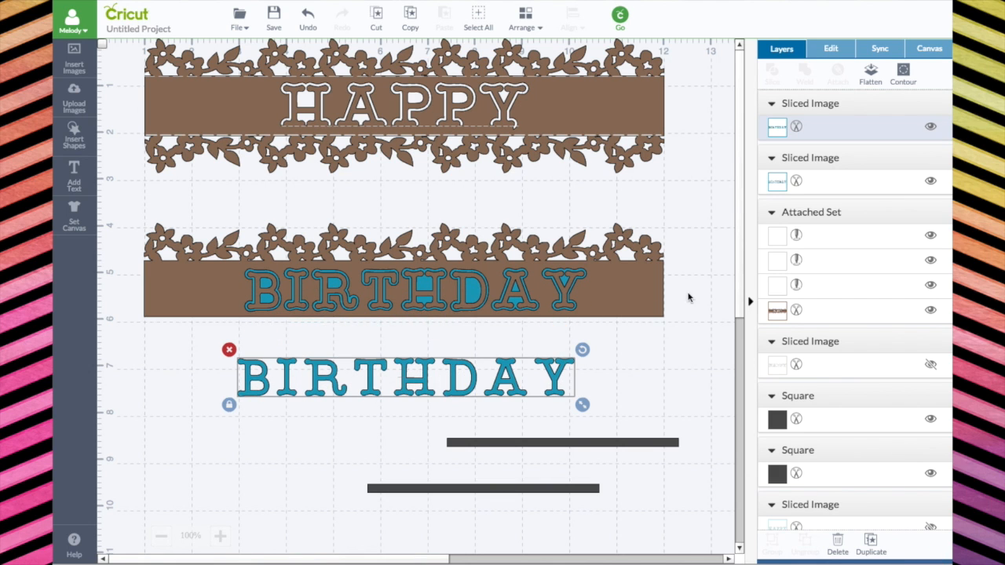
left_click(930, 126)
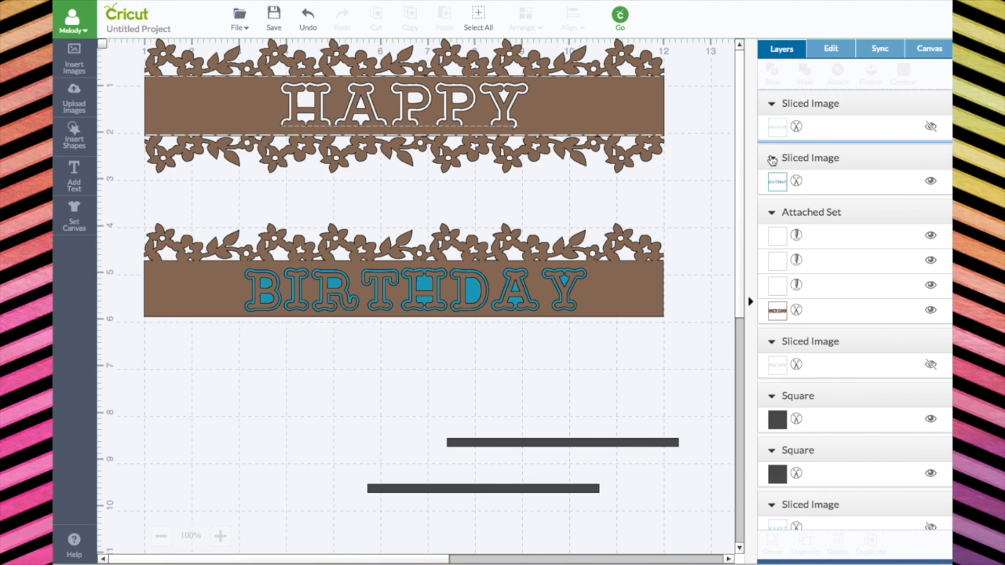
left_click_drag(464, 292, 471, 366)
Step: Try placing a dark bar along the base of the BIRTHDAY outline, stretching it across the word, and slicing the two
left_click_drag(511, 440, 315, 385)
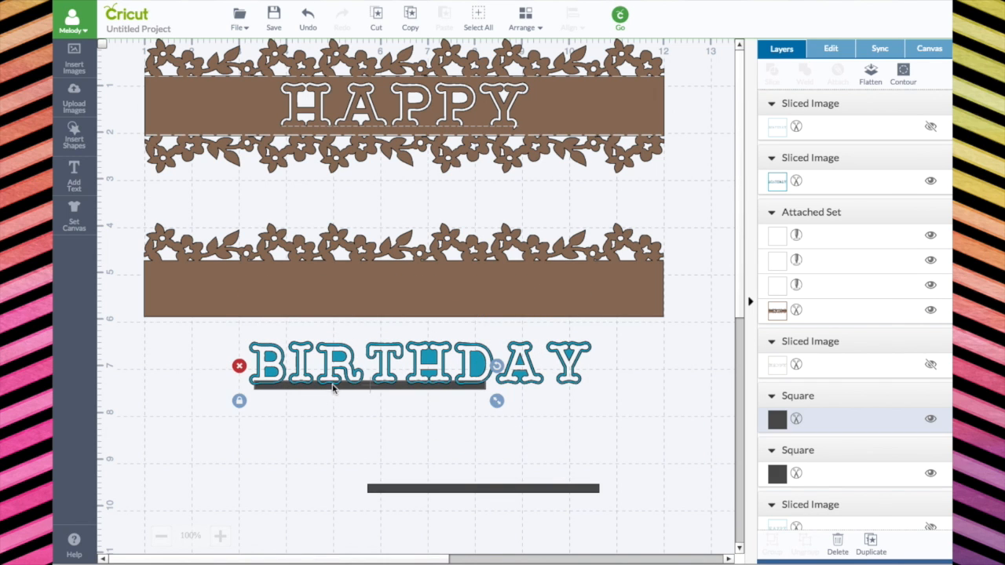
left_click_drag(500, 401, 590, 414)
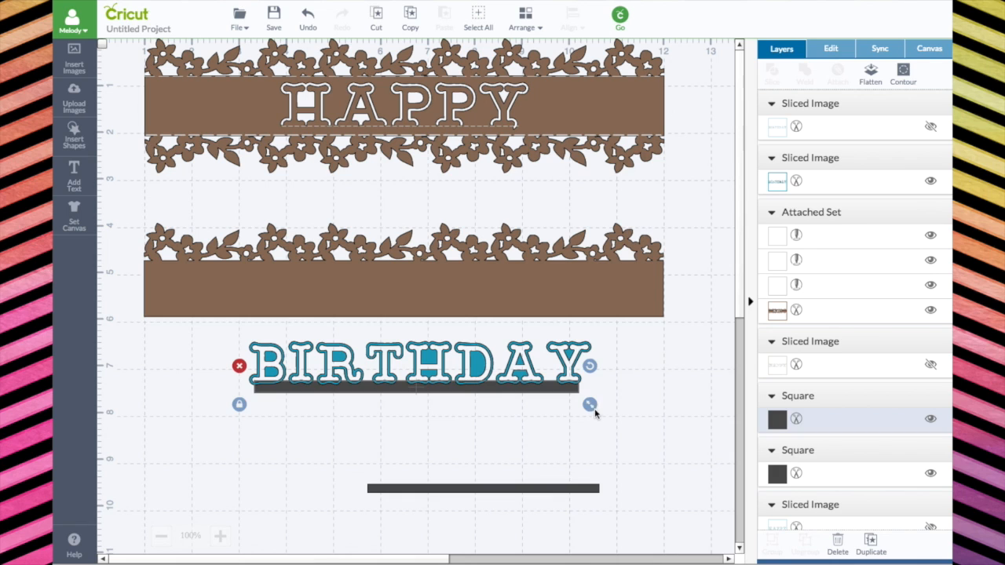
left_click(606, 386)
left_click_drag(229, 335, 650, 434)
left_click(774, 73)
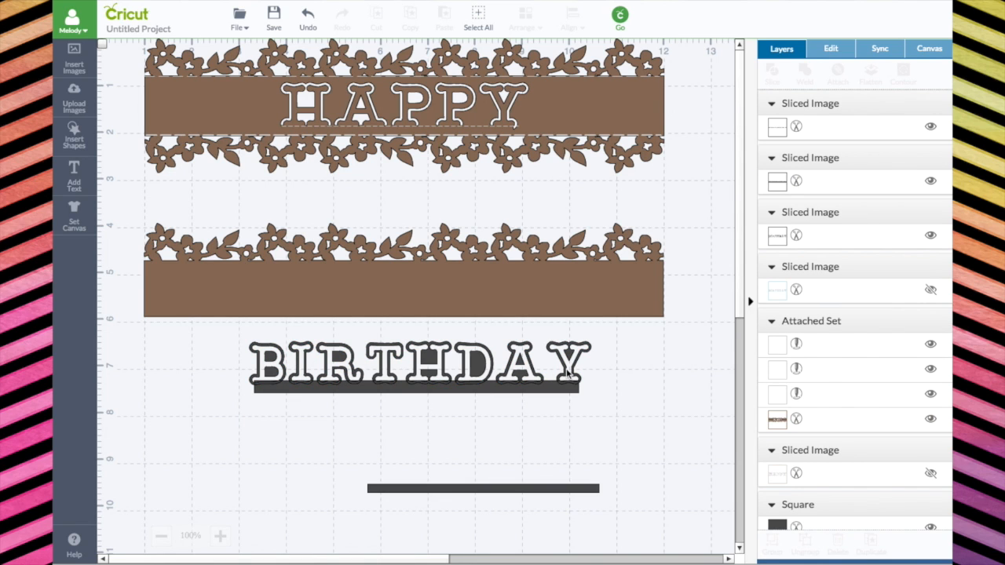
Step: Try slicing the BIRTHDAY outline out of the second flower border's solid band and moving the cut piece away
left_click_drag(570, 377, 559, 291)
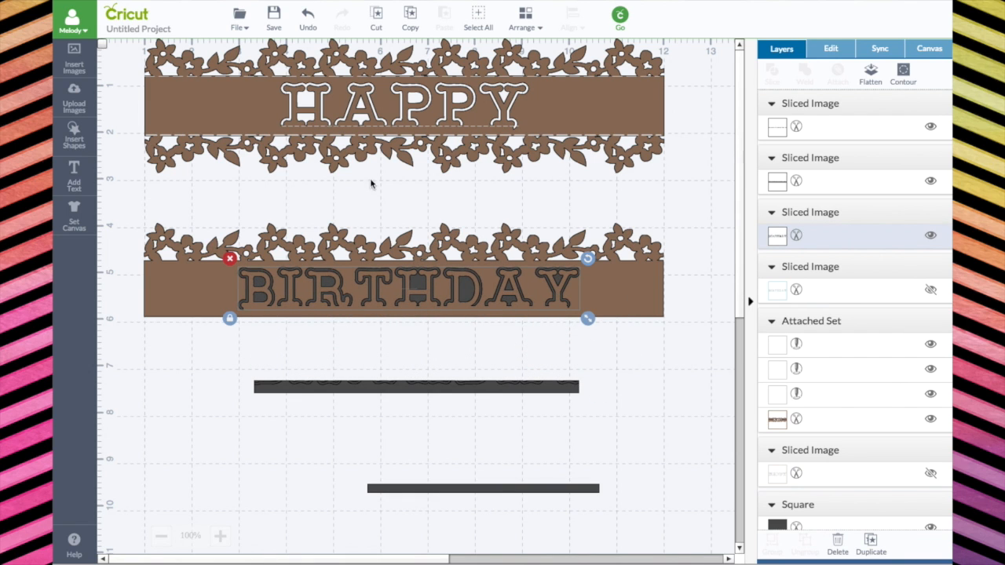
left_click_drag(140, 200, 701, 353)
left_click(773, 71)
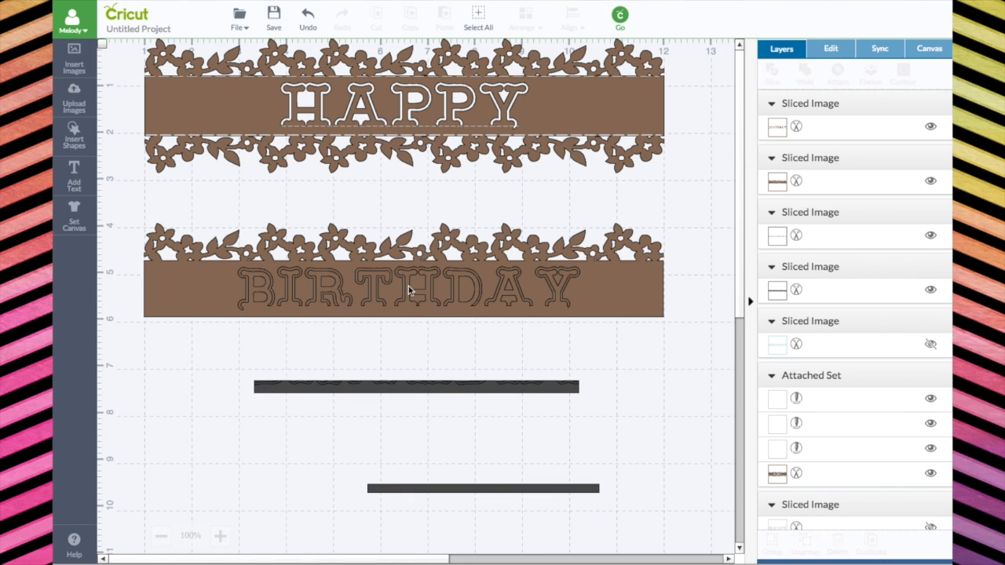
left_click_drag(409, 290, 409, 384)
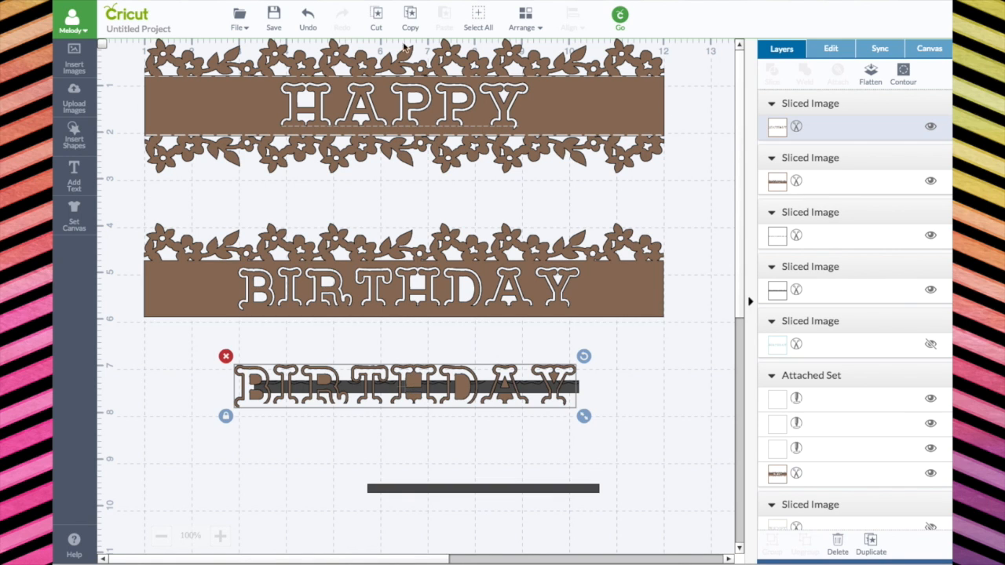
Step: Undo the outline slices and the bar's move and resizing, keeping the cut-out letters hidden and the outline below the band
left_click(306, 19)
left_click(306, 20)
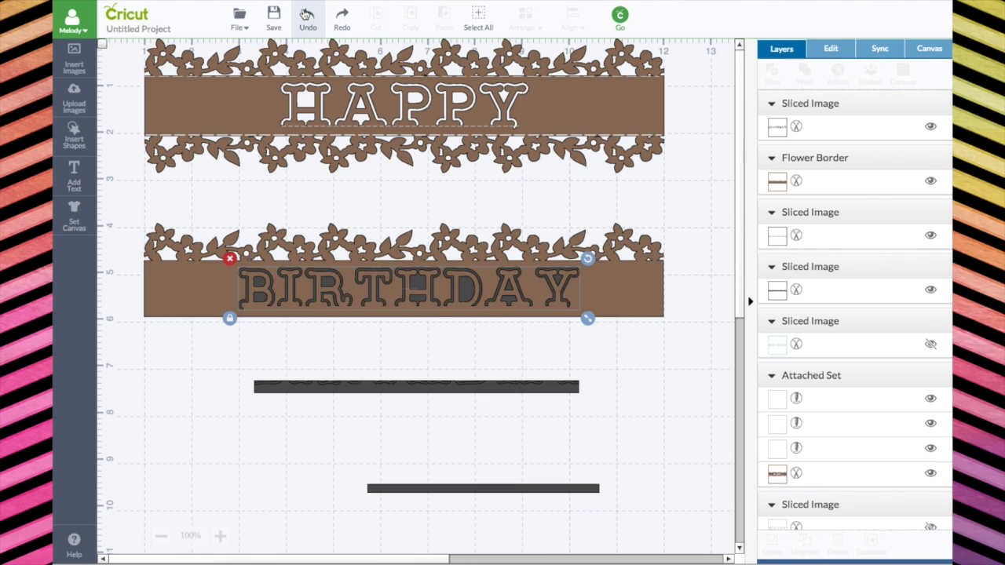
left_click(306, 14)
left_click(306, 14)
left_click(306, 14)
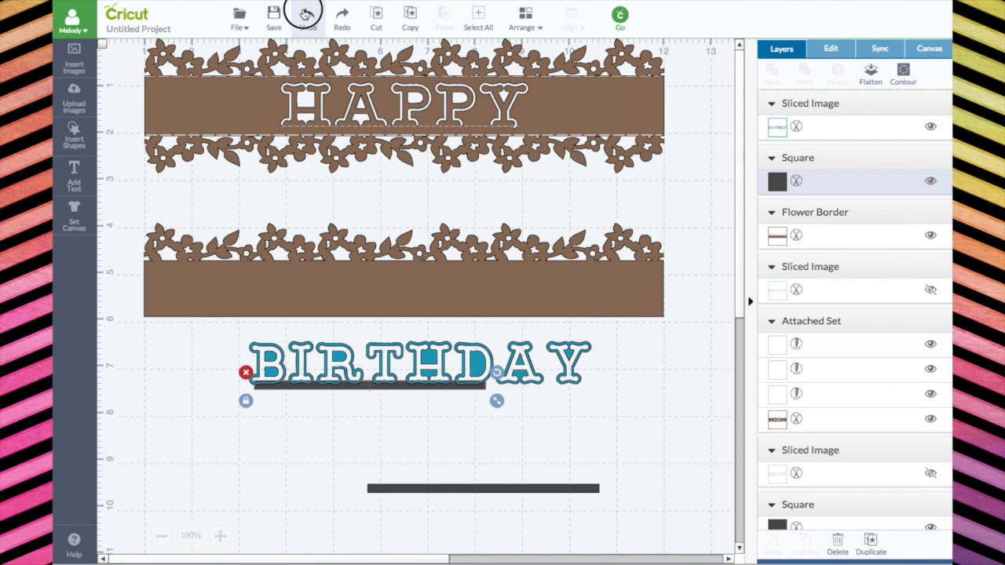
left_click(306, 14)
left_click(306, 14)
left_click(307, 14)
left_click(306, 14)
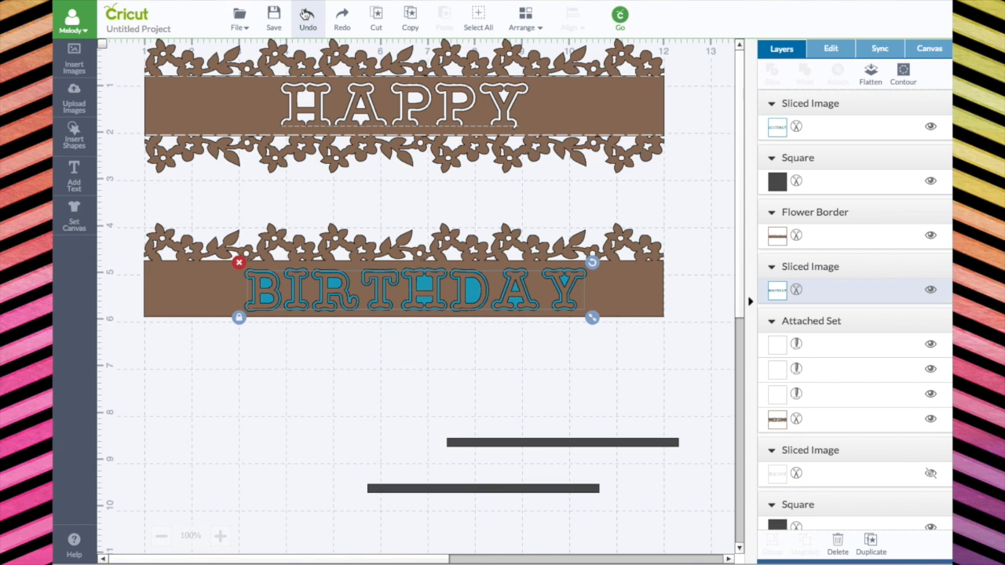
left_click(342, 16)
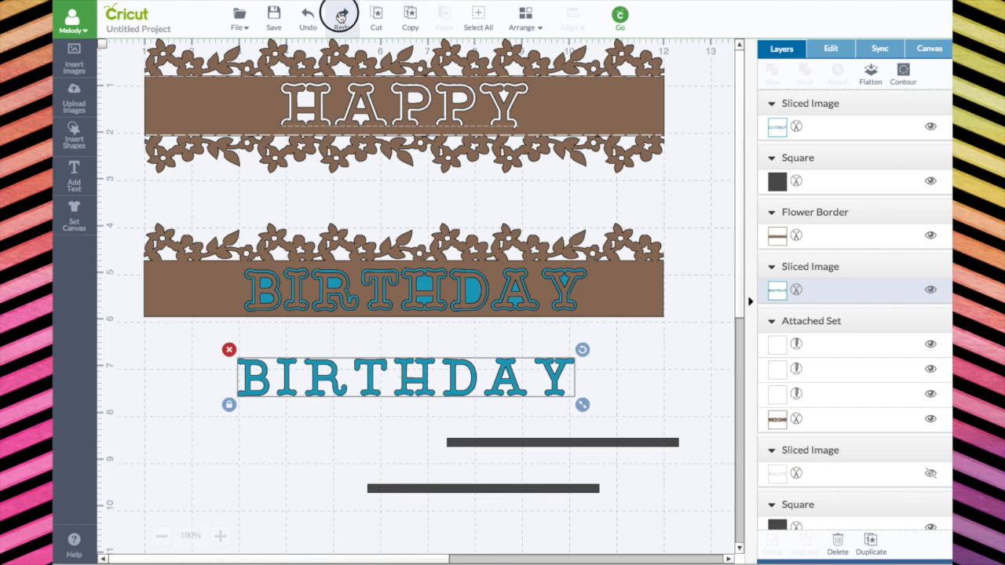
left_click(341, 15)
left_click(341, 16)
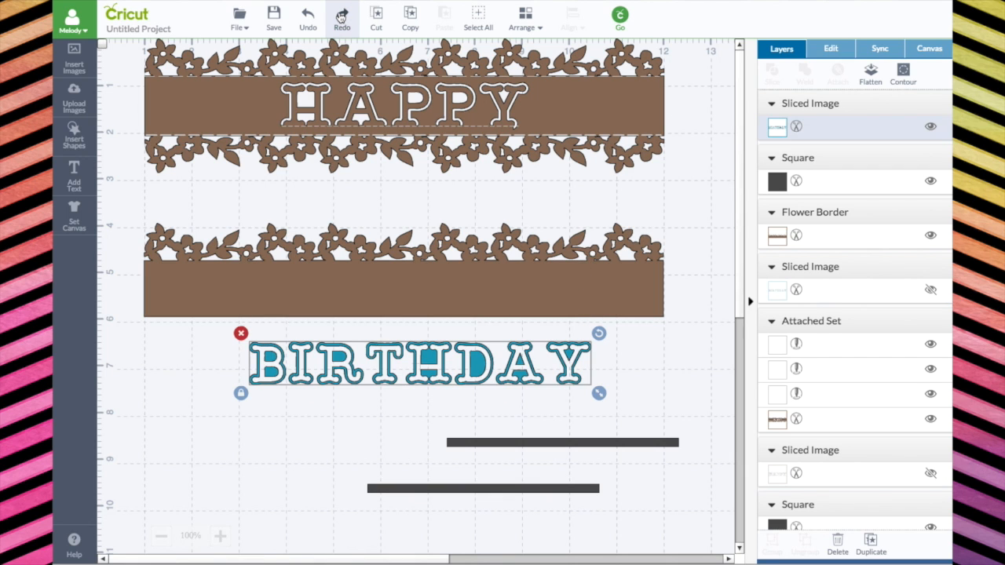
Step: Redo the dark bar's move and resizing, its slicing with the BIRTHDAY outline, and the outline's move onto the band
left_click(342, 15)
left_click(341, 16)
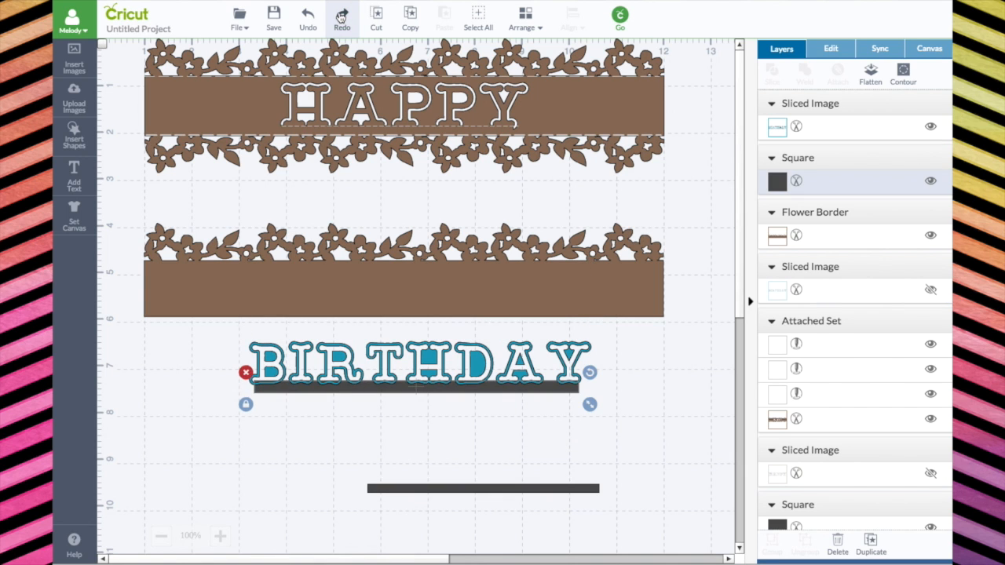
left_click(342, 16)
left_click(342, 15)
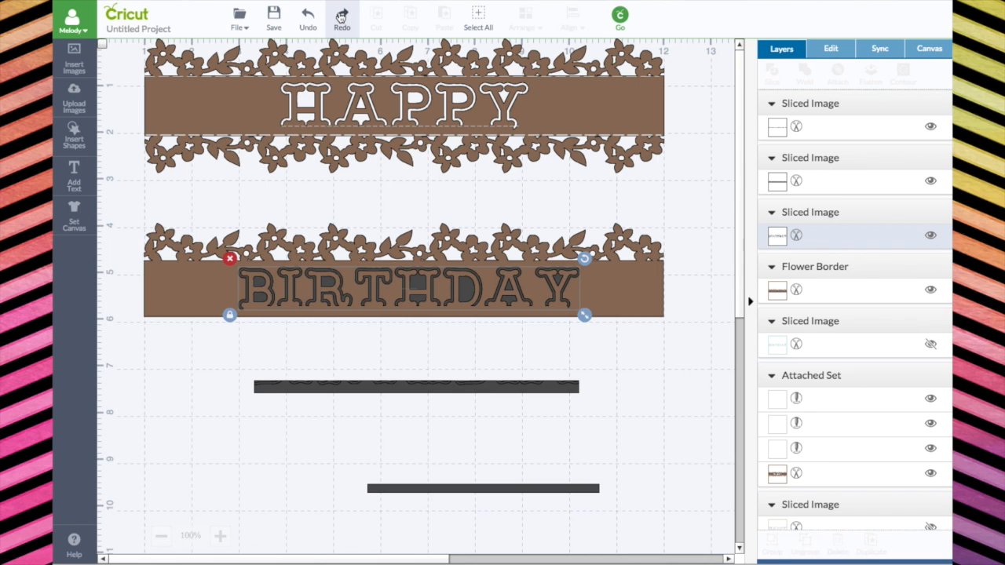
Step: Separate and delete the sliced bar leftovers, and move the trimmed BIRTHDAY outline below the second flower border
left_click_drag(417, 385, 418, 411)
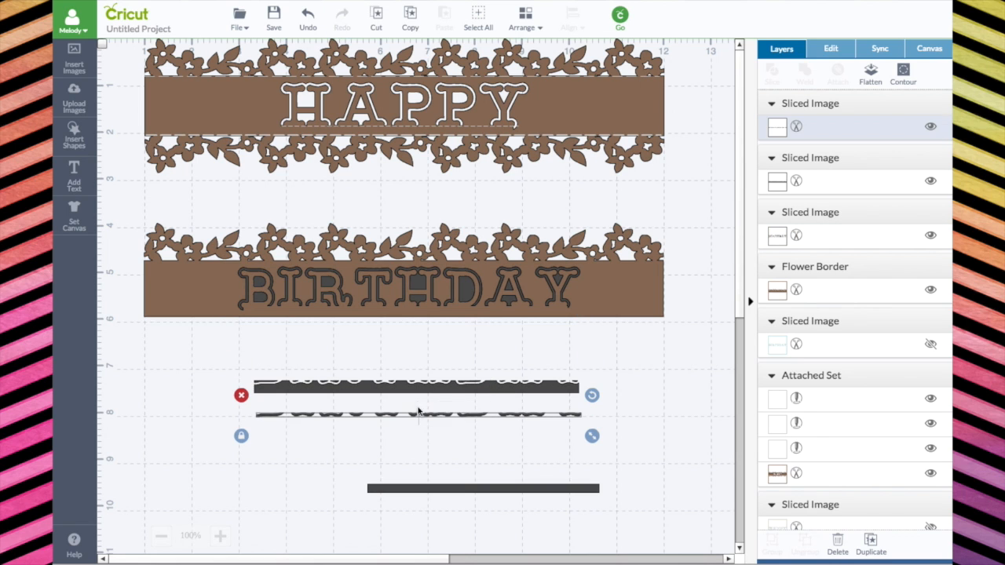
left_click(214, 350)
left_click_drag(205, 343, 640, 469)
left_click(240, 363)
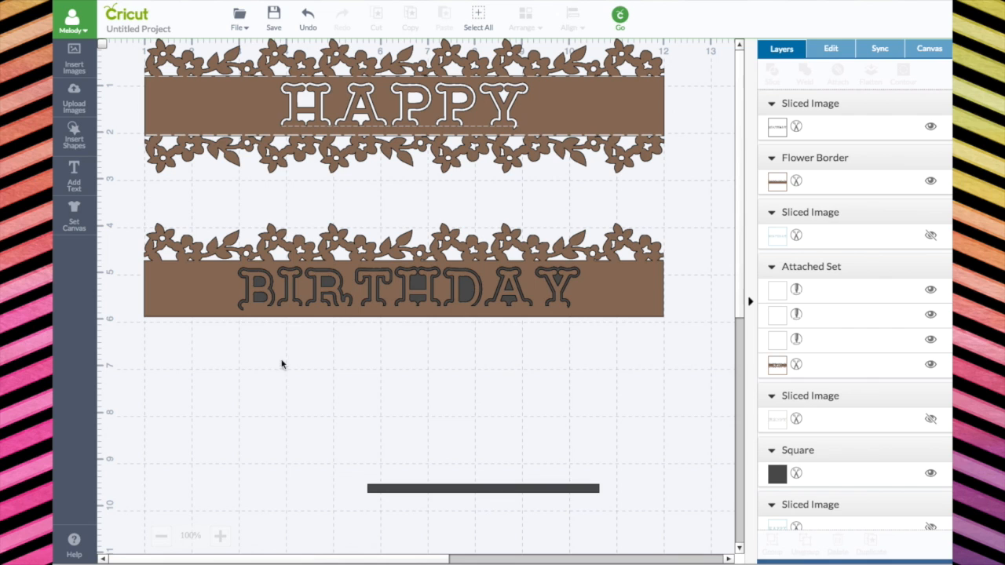
left_click_drag(390, 293, 390, 405)
Step: Duplicate the second flower border and center the copy on the original
left_click(375, 285)
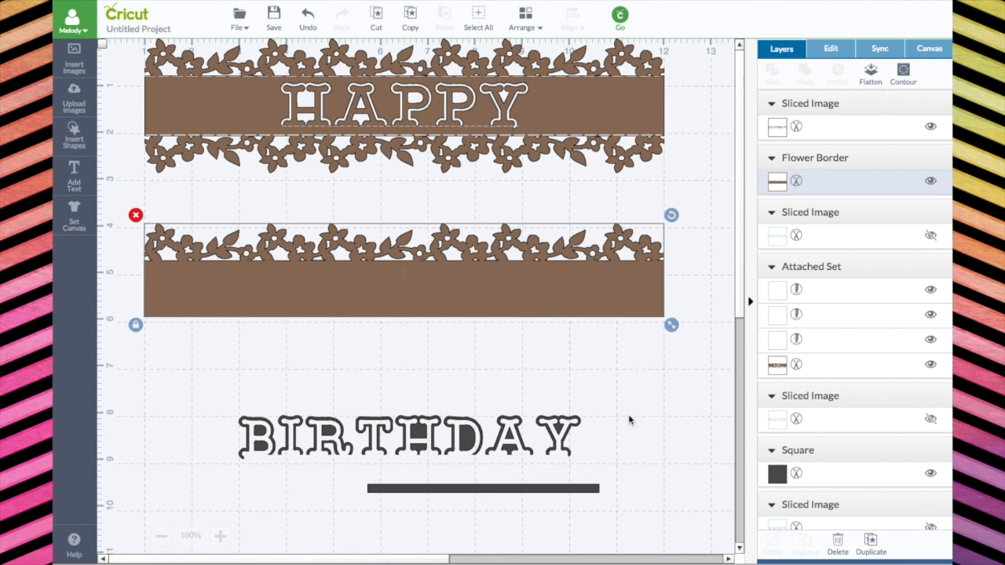
left_click(883, 554)
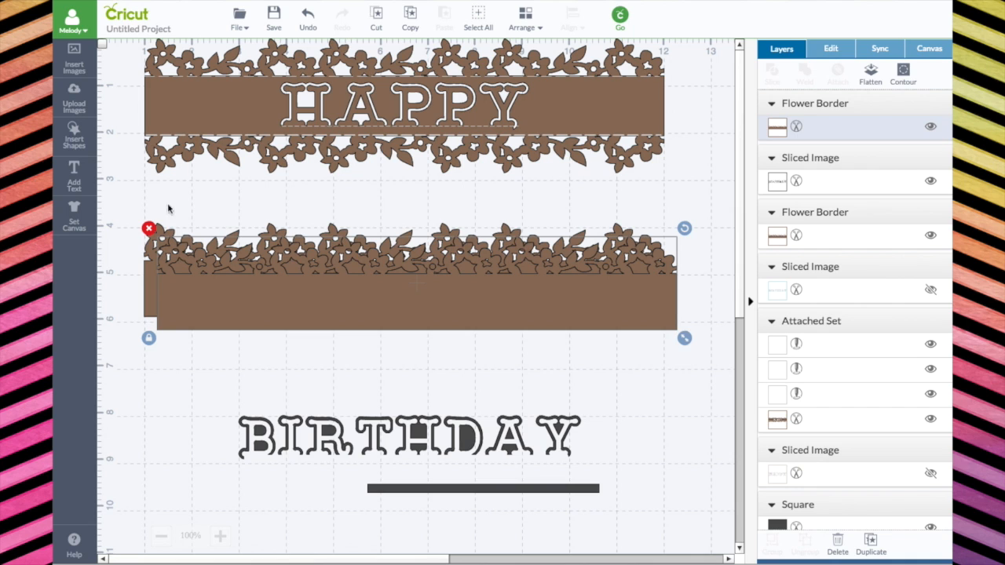
left_click_drag(124, 200, 711, 383)
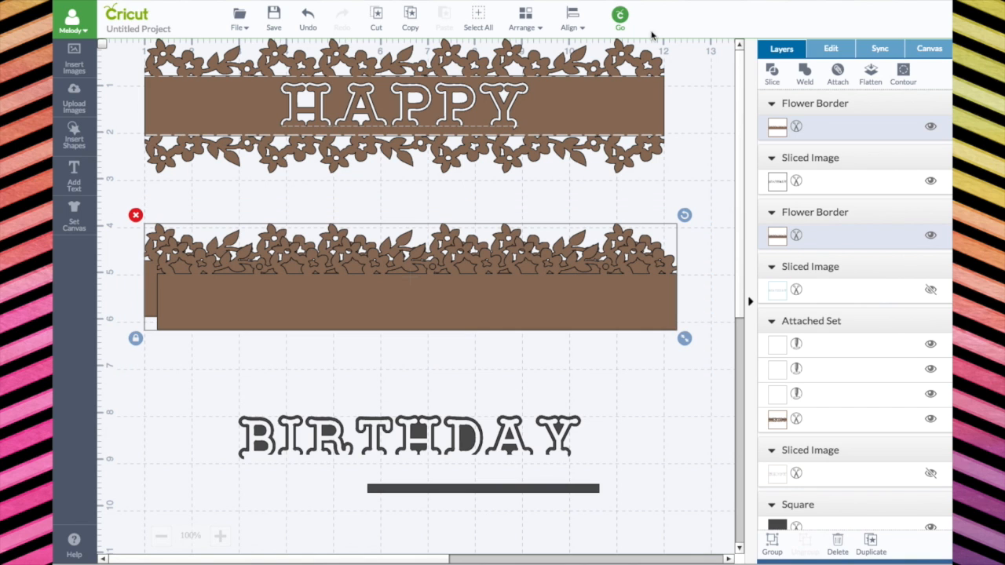
left_click(571, 16)
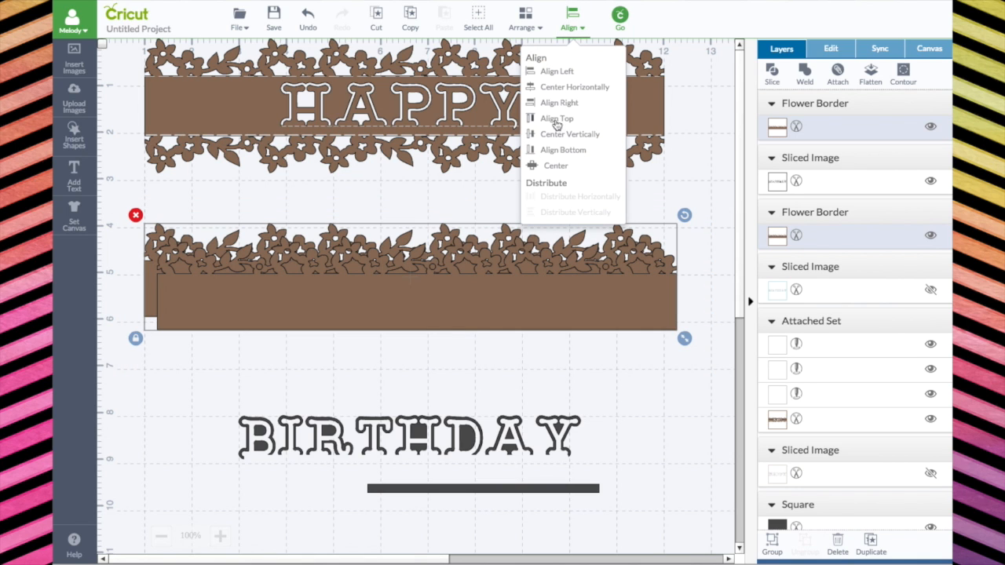
left_click(558, 166)
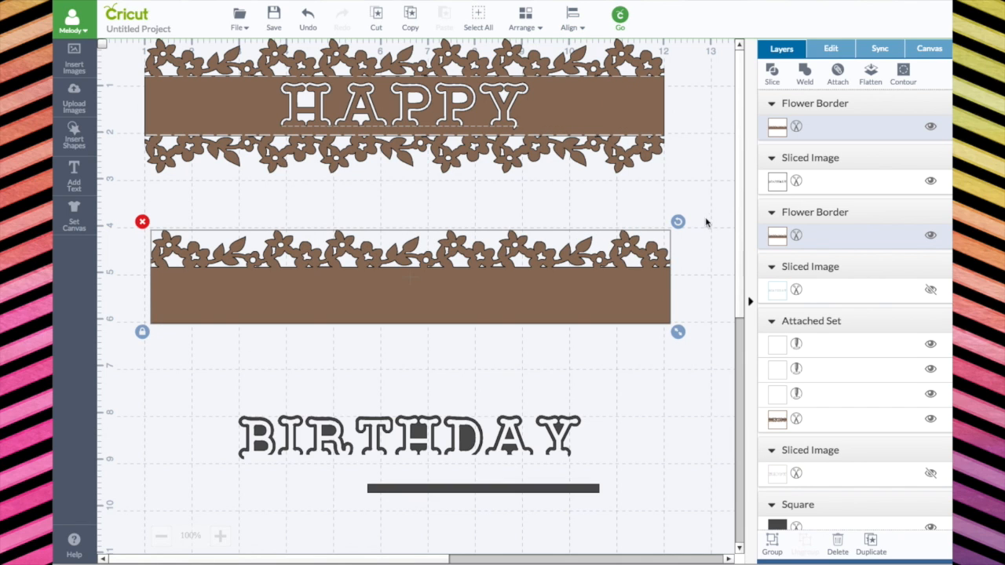
Step: Mirror both stacked flower borders vertically and select only the front copy
left_click(826, 50)
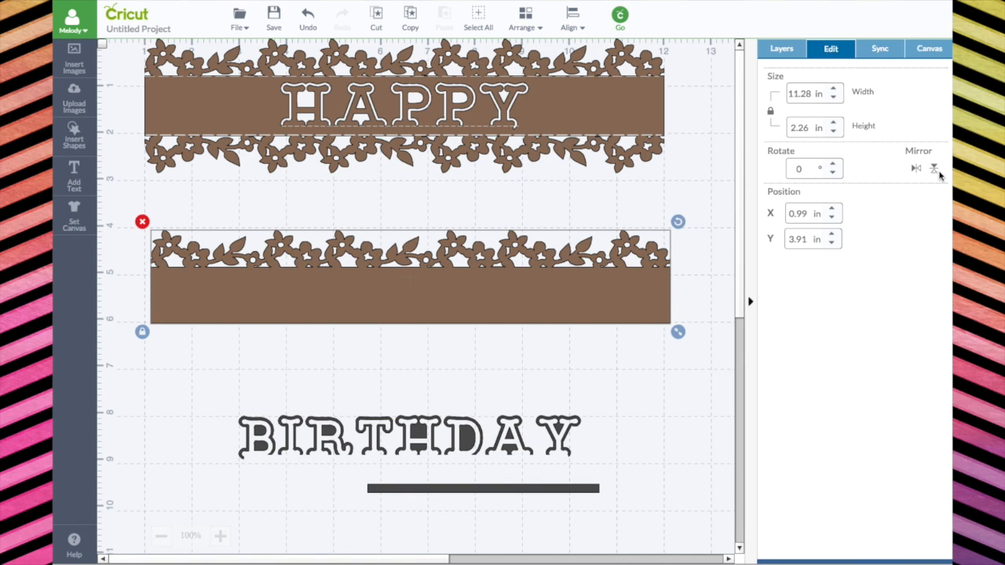
left_click(934, 170)
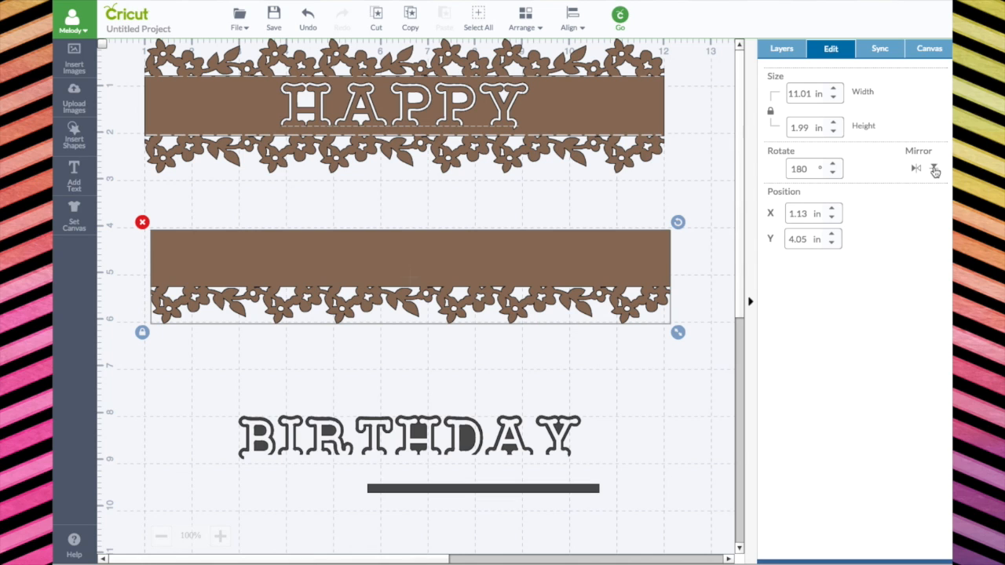
left_click(442, 204)
left_click(437, 248)
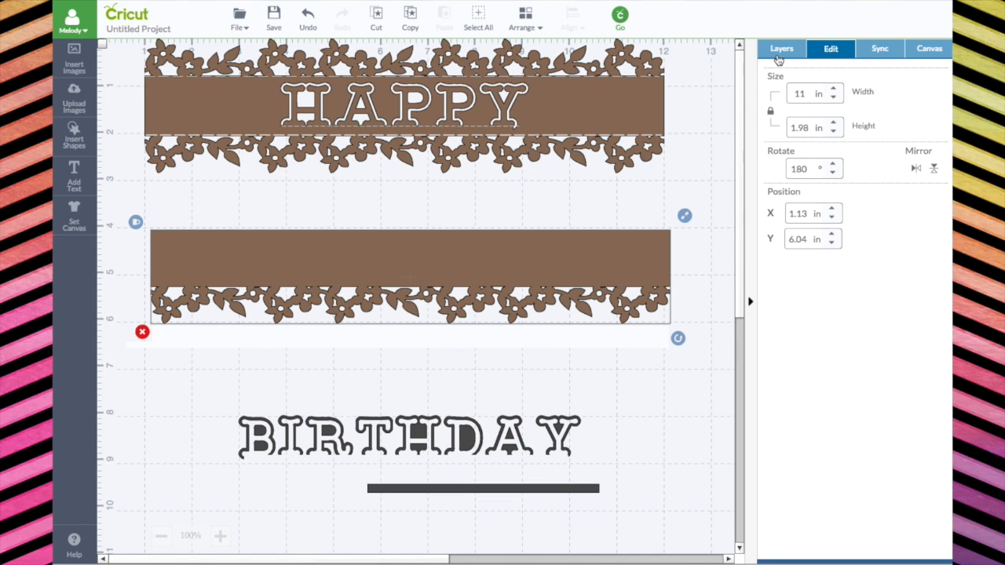
Step: Try shifting the front flower border copy down and mirroring it horizontally
key("Down")
key("Down")
key("Down")
key("Down")
key("Down")
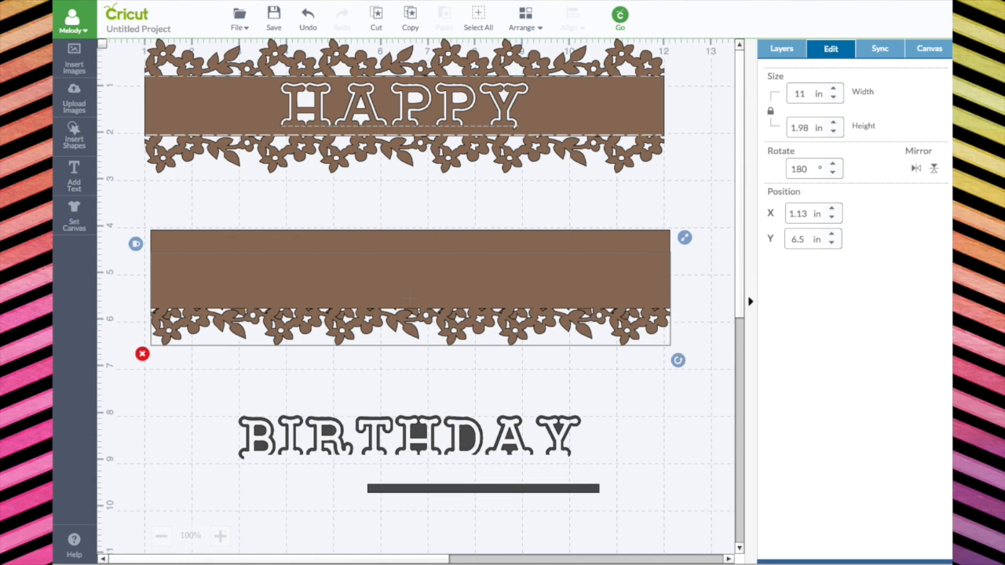
left_click(917, 171)
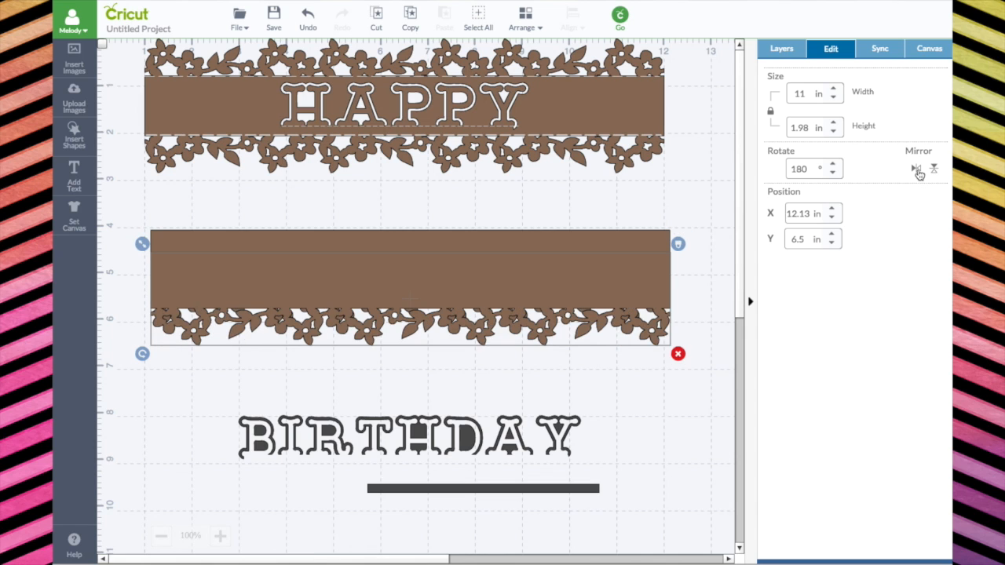
left_click(917, 171)
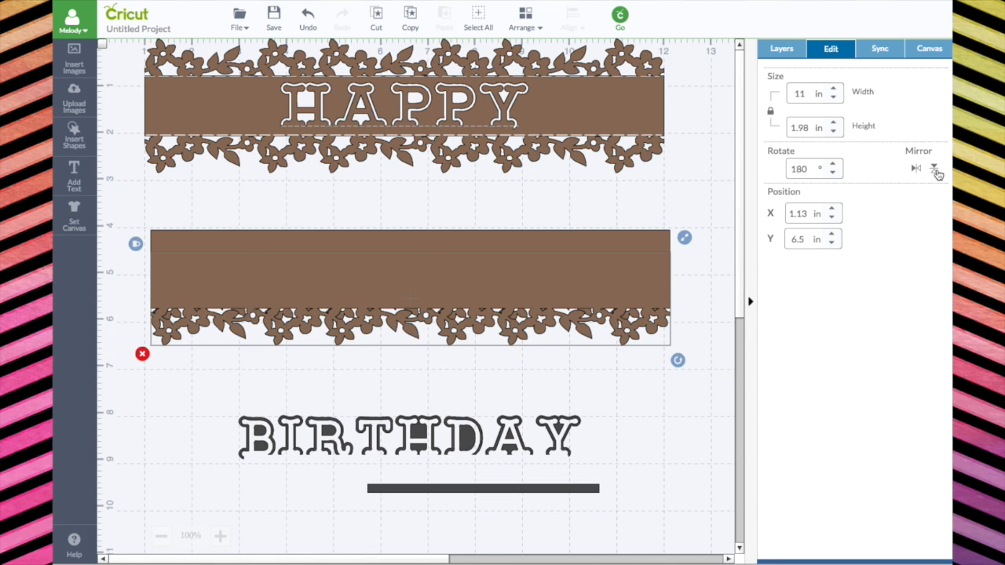
Step: Mirror the front flower border copy vertically and nudge it up to Y 3.2 in, overlapping the two solid bands
left_click(934, 169)
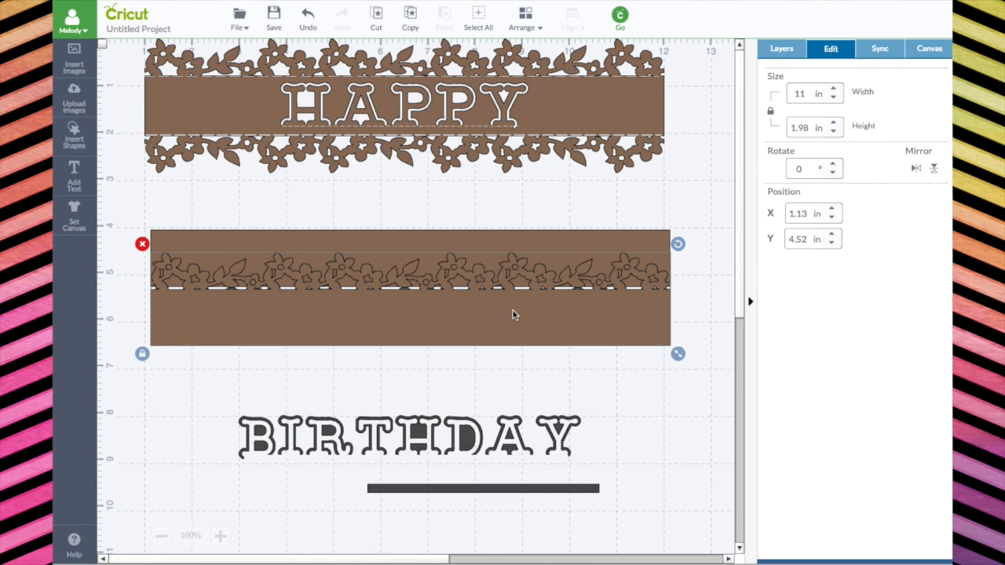
key("Up")
key("Up")
key("Up")
key("Up")
key("Up")
key("Up")
key("Up")
key("Up")
key("Up")
key("Up")
key("Up")
key("Up")
key("Up")
key("Up")
key("Up")
key("Up")
key("Up")
key("Up")
key("Up")
key("Up")
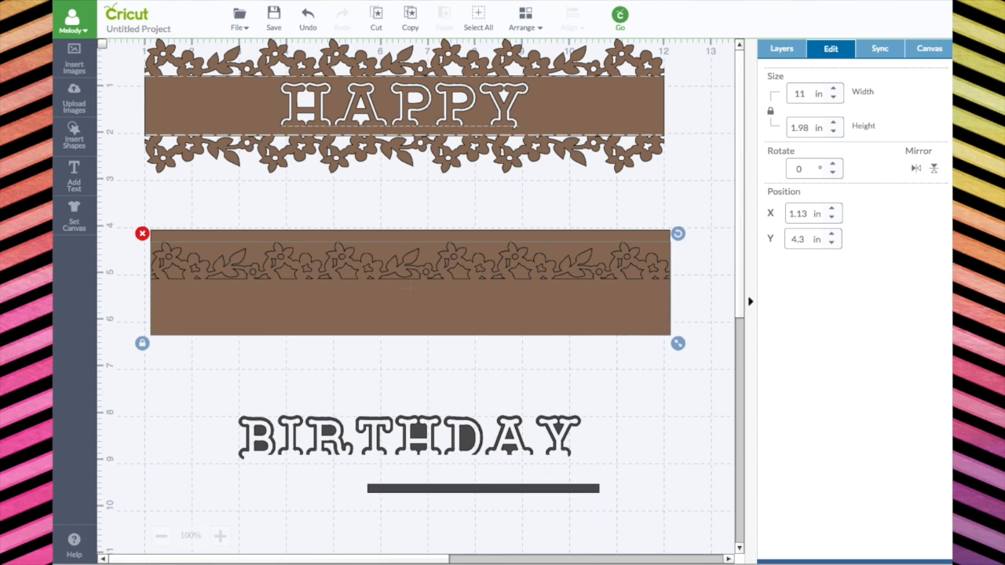
key("Up")
key("Up")
key("Up")
key("Up")
key("Up")
key("Up")
key("Up")
key("Up")
key("Up")
key("Up")
key("Up")
key("Up")
key("Up")
key("Up")
key("Up")
key("Up")
key("Up")
key("Up")
key("Up")
key("Up")
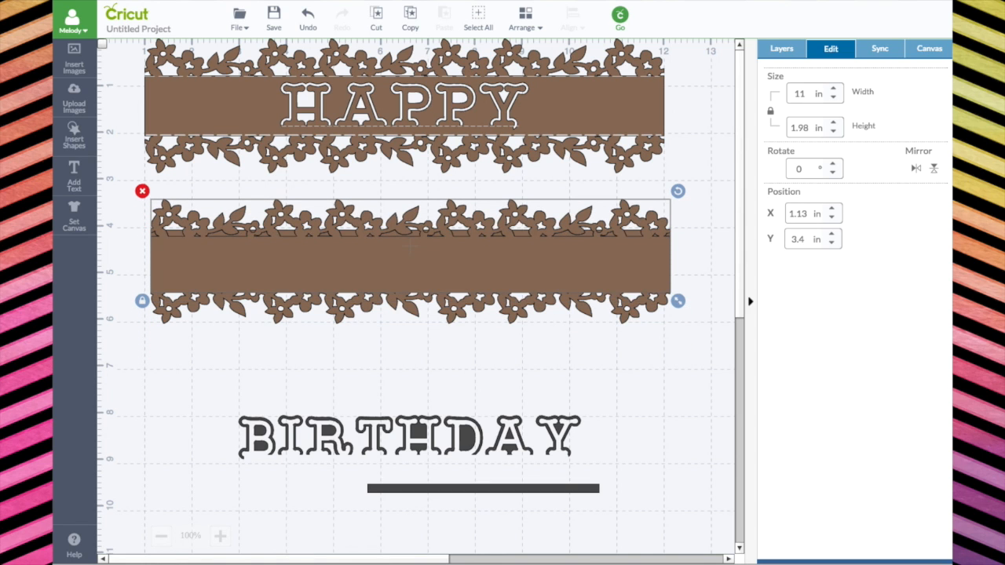
key("Up")
key("Up")
key("Up")
key("Up")
key("Up")
key("Up")
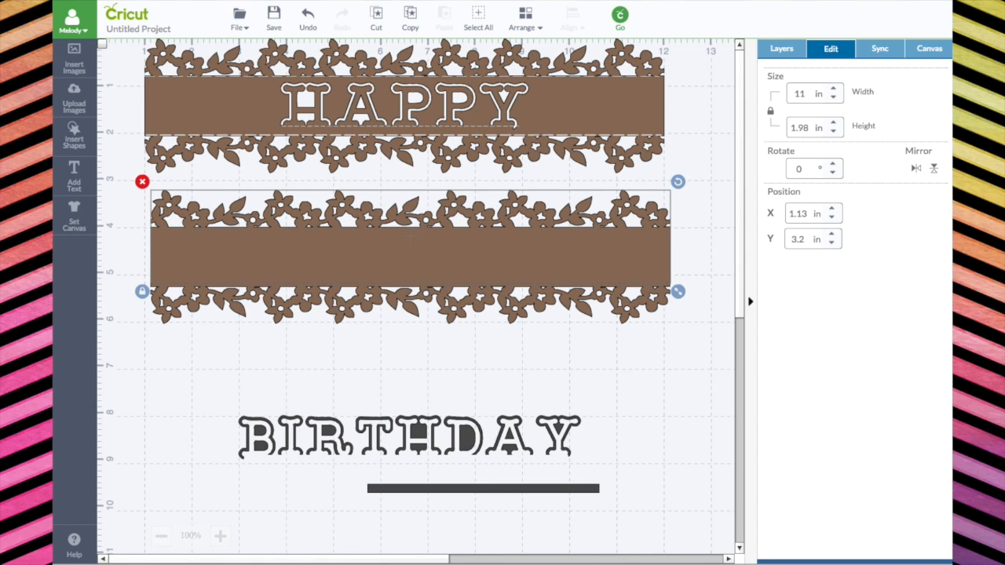
left_click(340, 355)
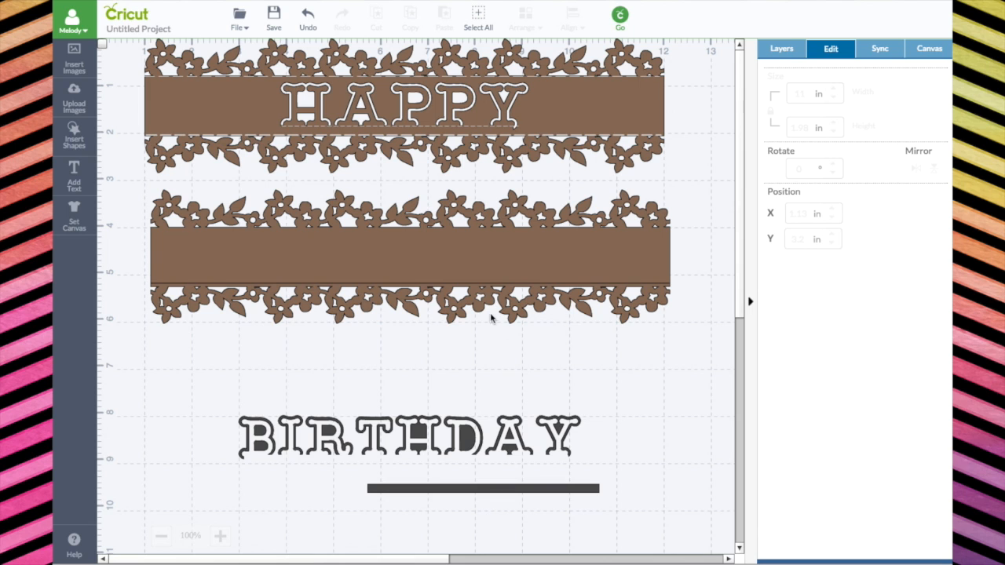
Step: Weld the two overlapping flower borders into one band
left_click(128, 181)
left_click_drag(127, 181, 688, 379)
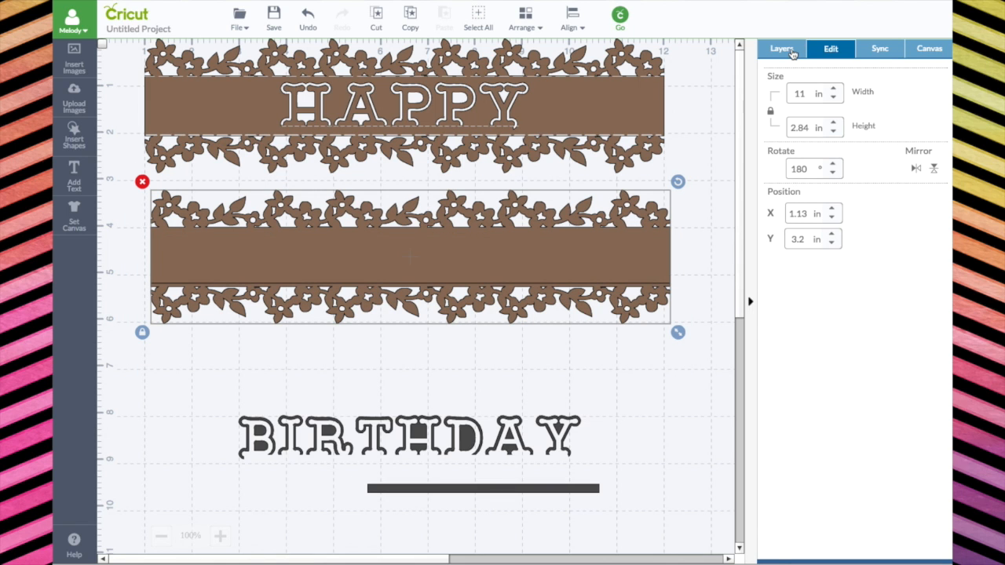
left_click(792, 52)
left_click(806, 77)
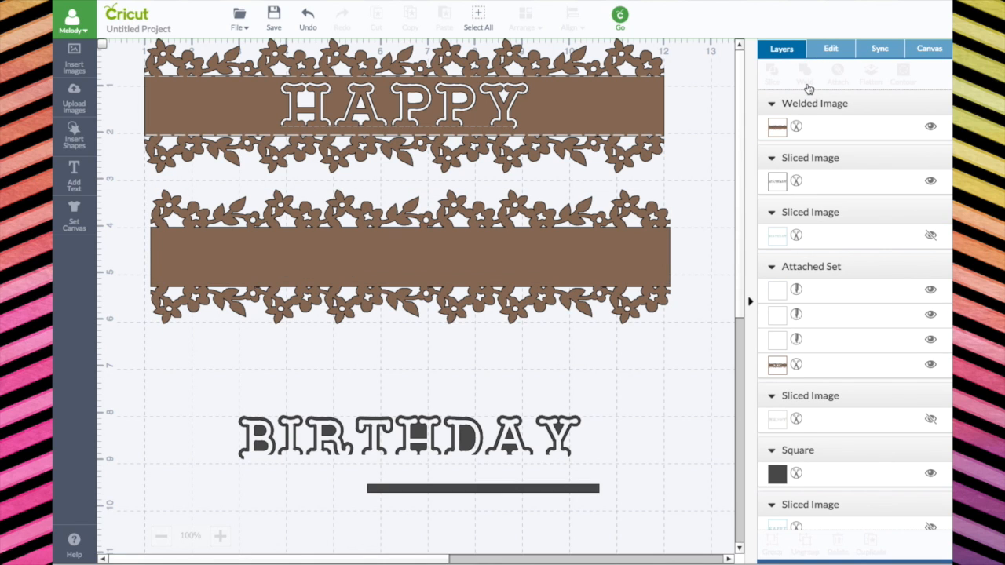
Step: Move the BIRTHDAY outline onto the welded band and bring it in front of the band
left_click(457, 434)
left_click_drag(457, 434, 456, 251)
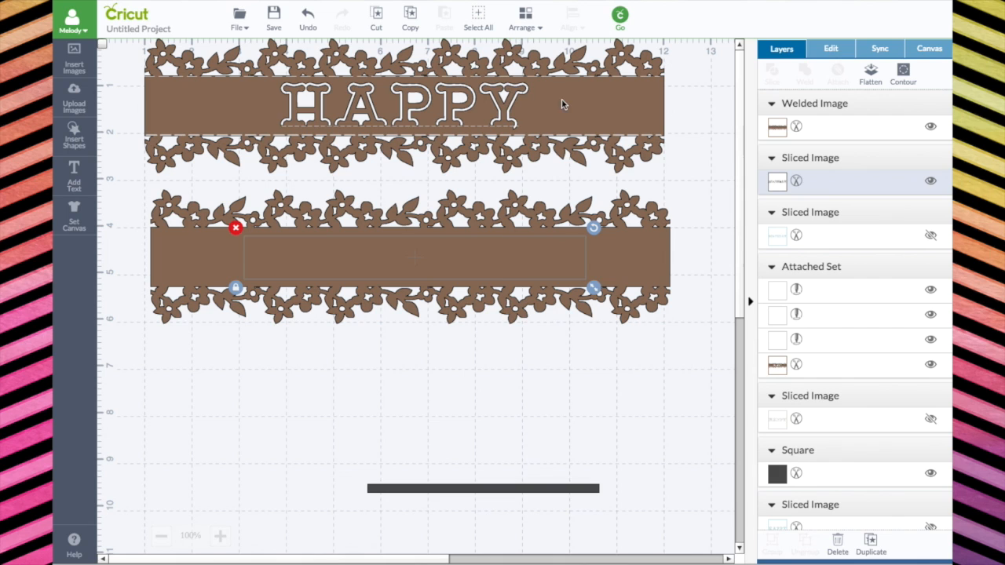
left_click(524, 28)
left_click(530, 109)
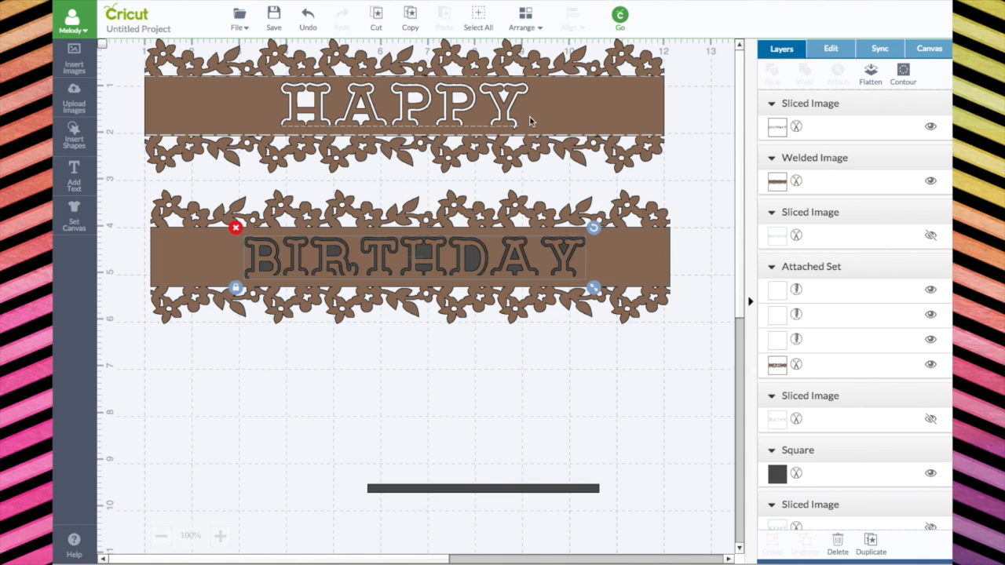
Step: Center the BIRTHDAY outline and the welded band on each other
left_click(435, 262)
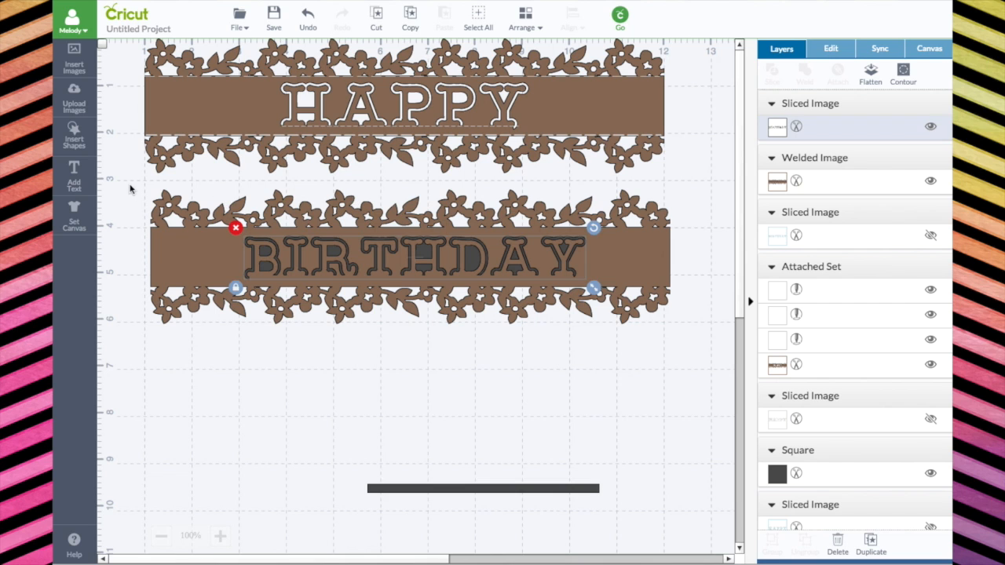
left_click_drag(130, 189, 690, 383)
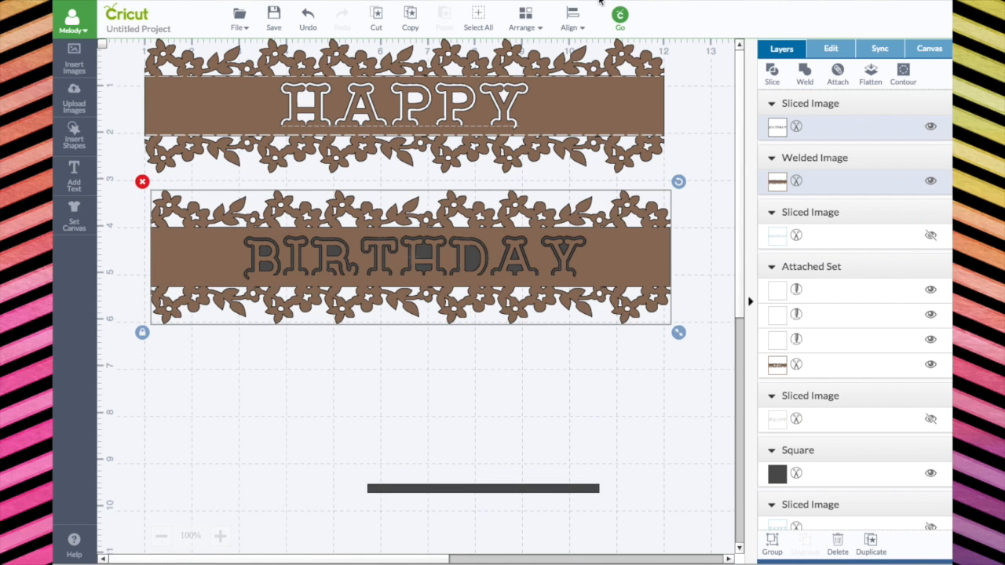
left_click(574, 19)
left_click(560, 167)
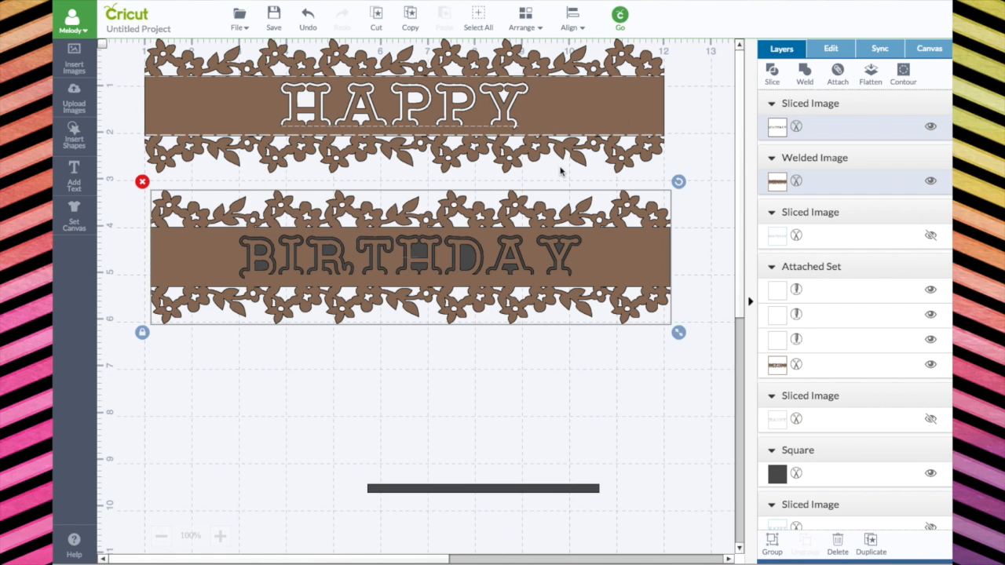
left_click(496, 383)
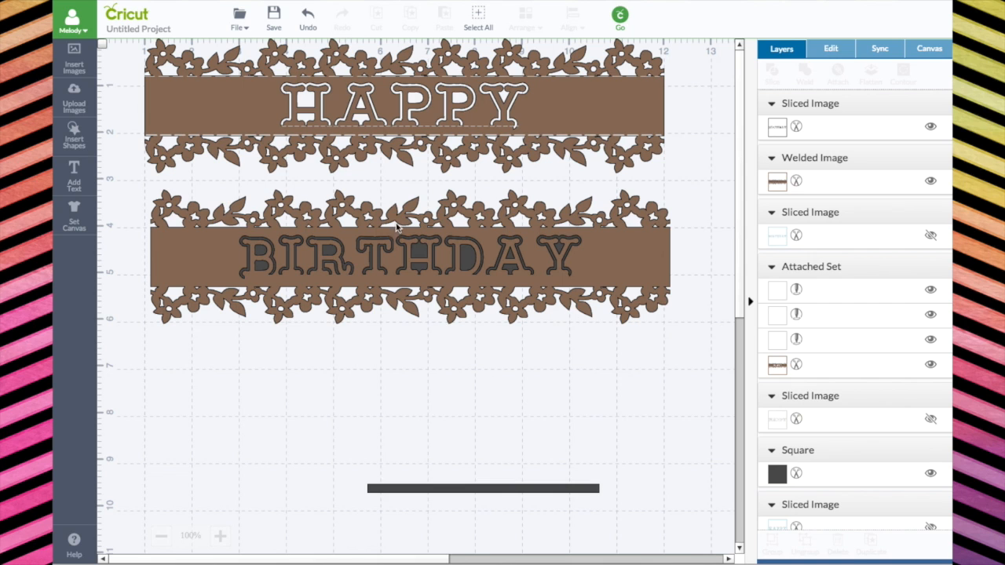
Step: Slice the BIRTHDAY outline out of the welded band, move the cut piece below, and shift the band slightly left
left_click_drag(129, 186, 711, 436)
left_click(773, 75)
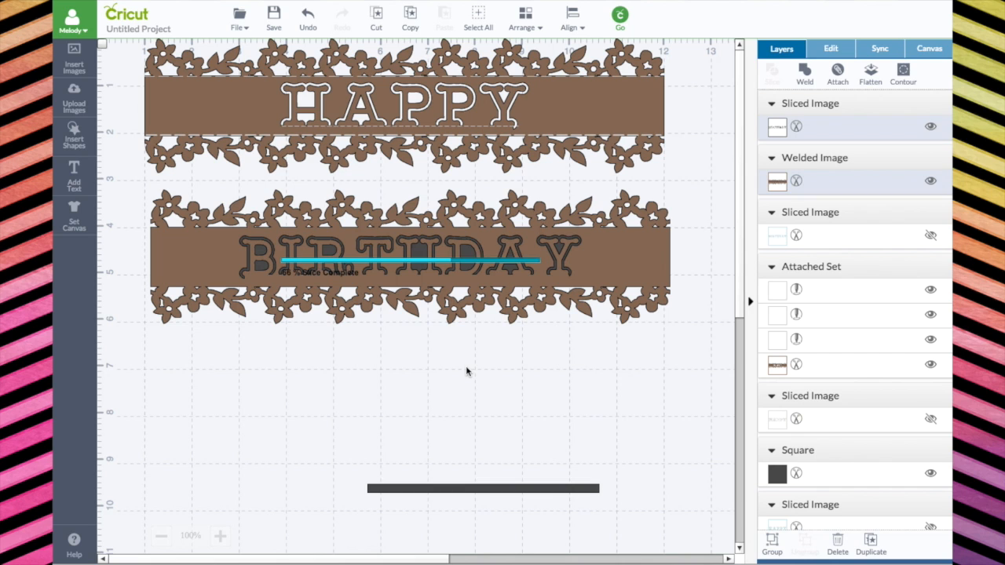
left_click_drag(460, 258, 509, 471)
left_click(509, 257)
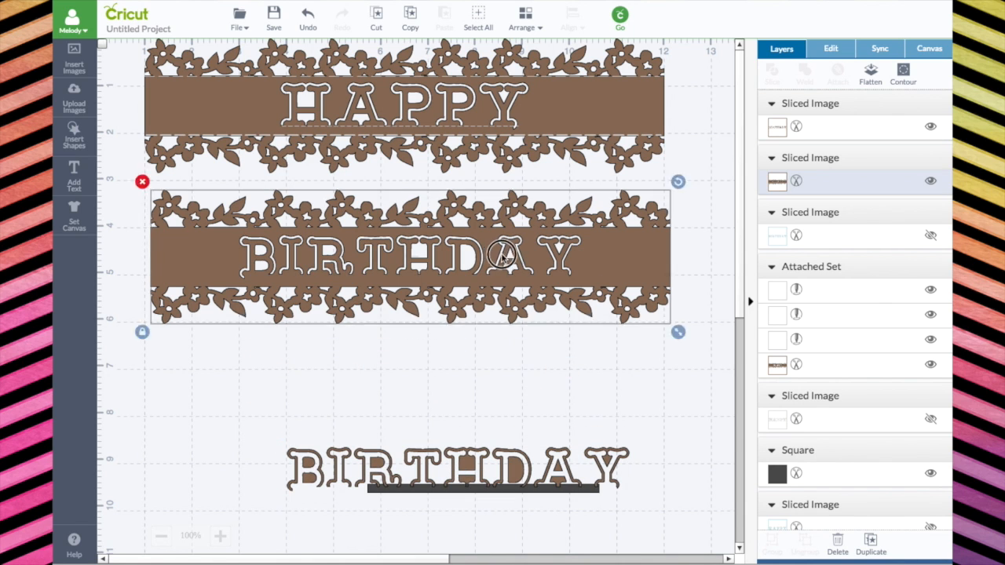
left_click_drag(509, 258, 496, 257)
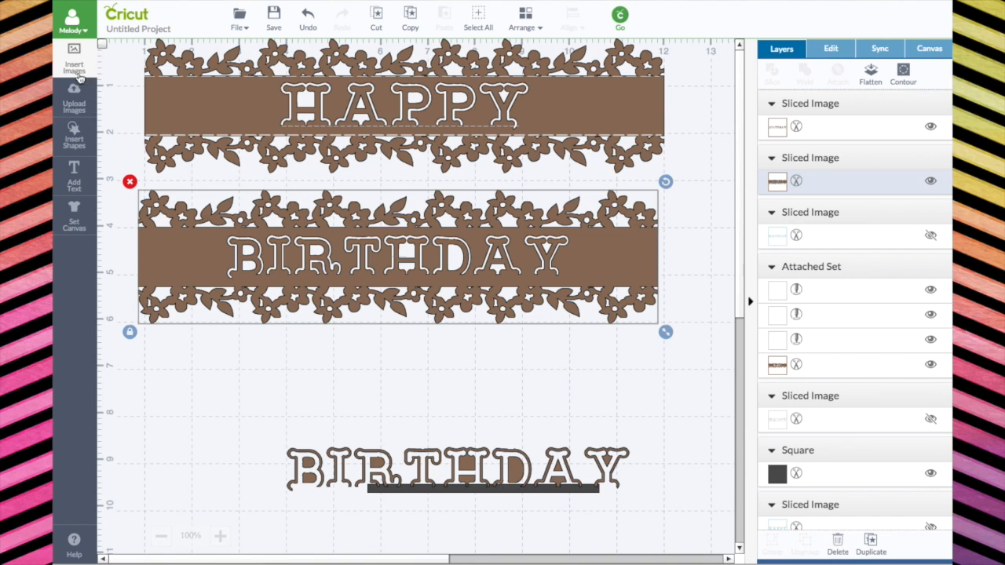
Step: Insert the thin brown flower border image from the Ribbons & Rosettes images, browsing with large thumbnails
left_click(78, 69)
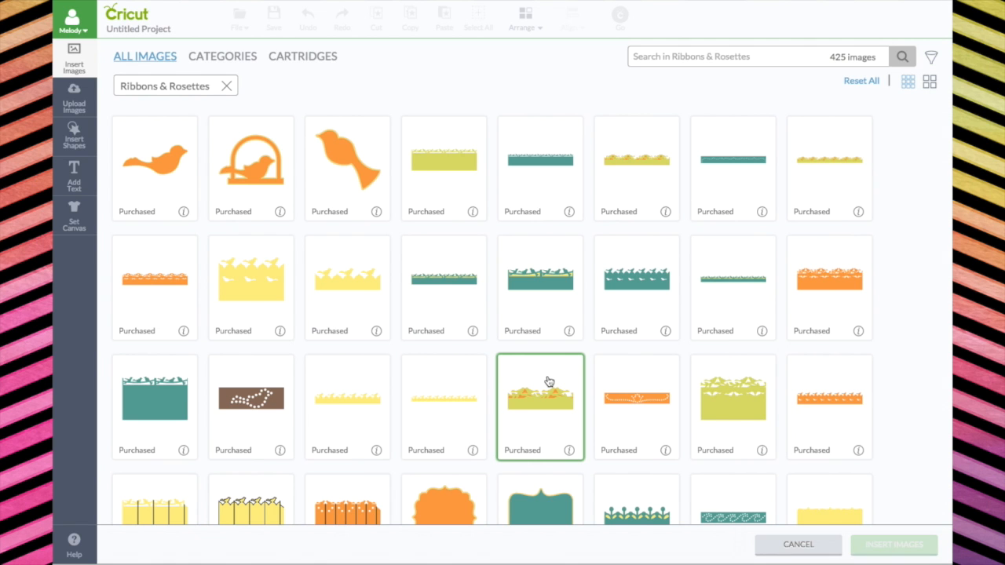
scroll(549, 381, "down", 5)
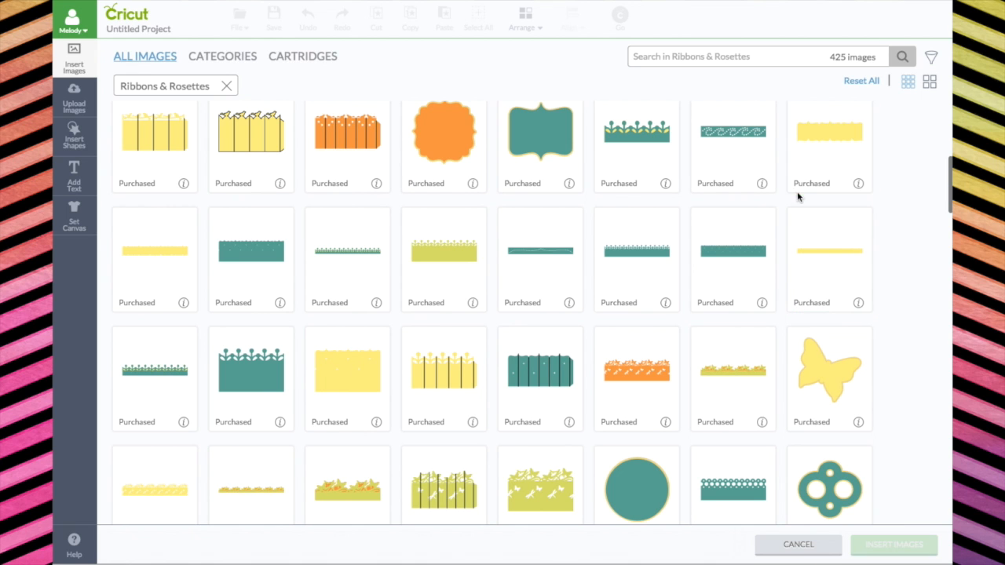
left_click(930, 83)
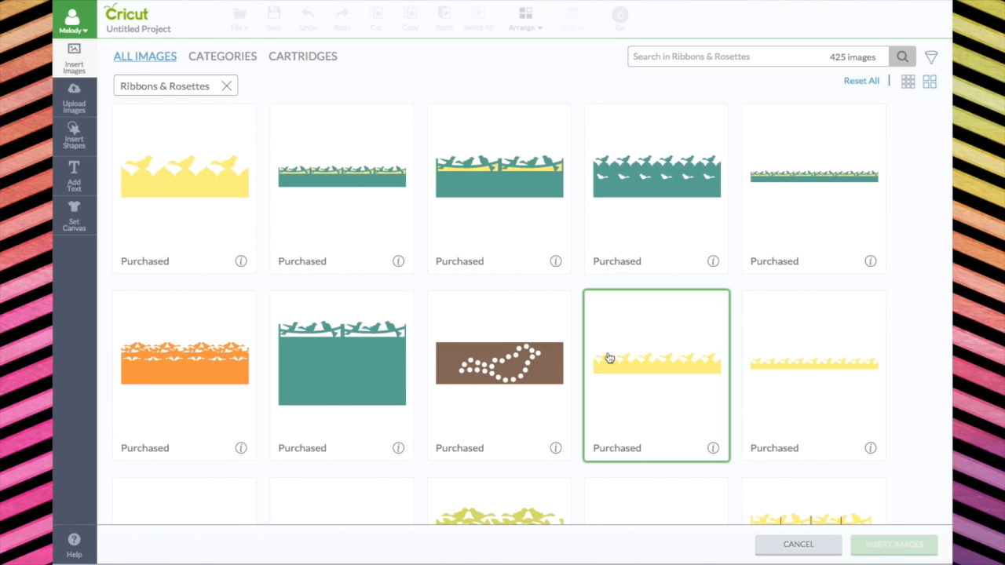
scroll(609, 358, "down", 10)
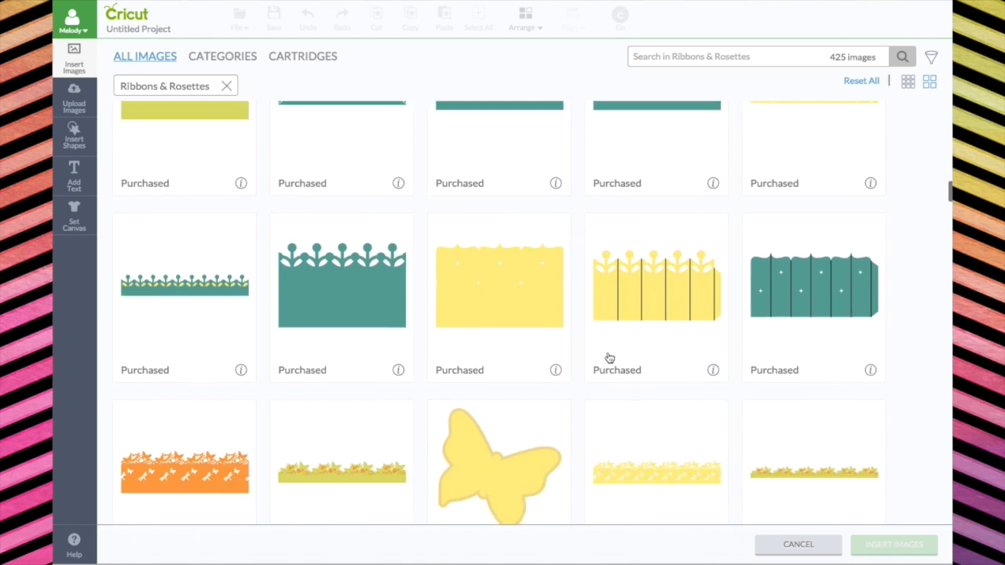
scroll(609, 358, "down", 8)
scroll(609, 358, "down", 12)
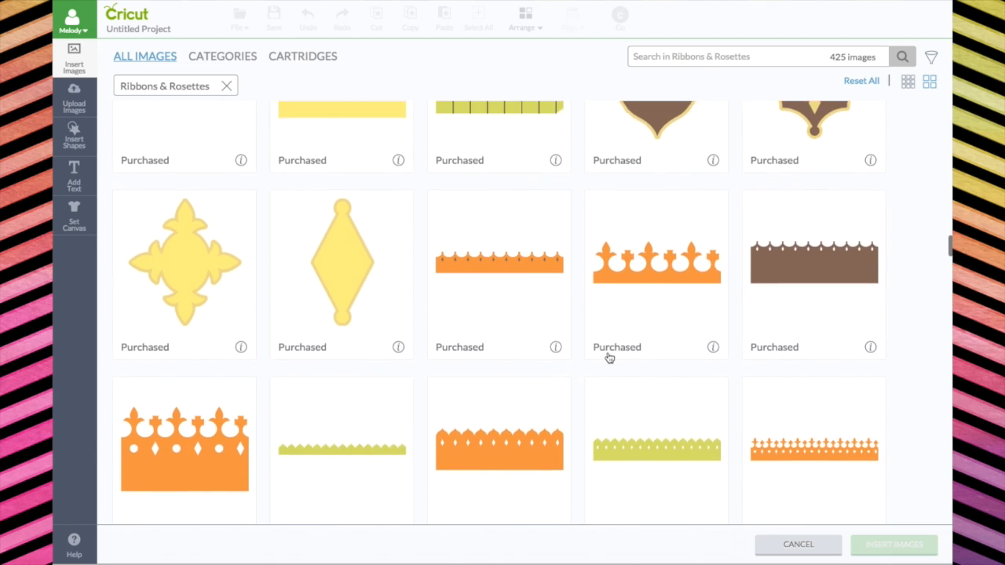
scroll(609, 358, "down", 12)
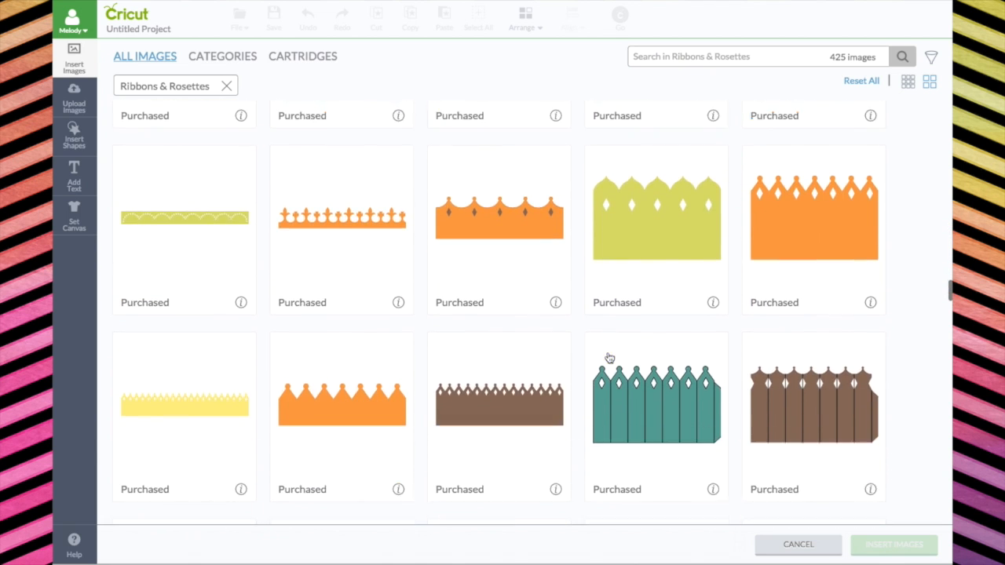
scroll(609, 358, "down", 8)
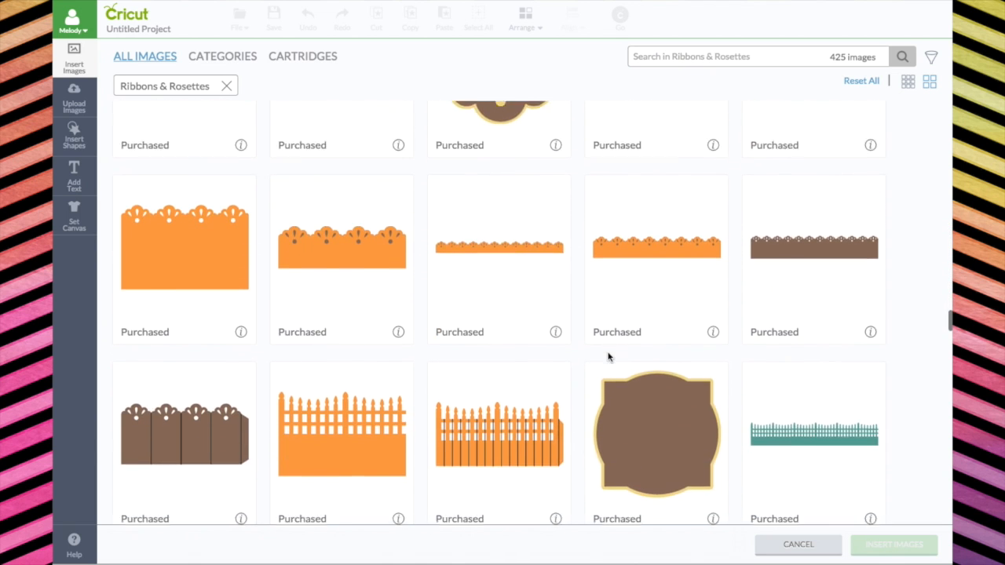
scroll(609, 357, "down", 8)
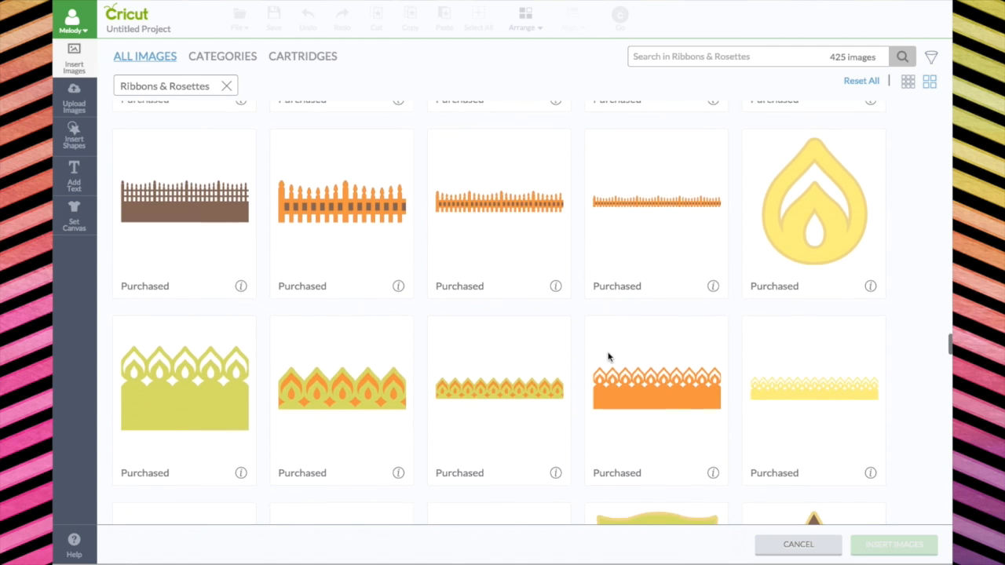
scroll(609, 358, "down", 8)
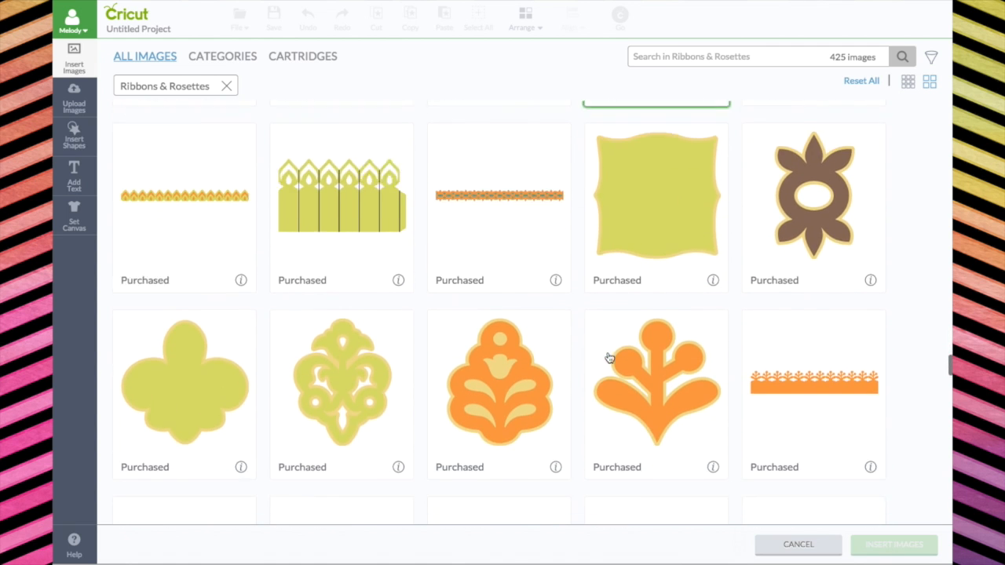
scroll(609, 358, "down", 8)
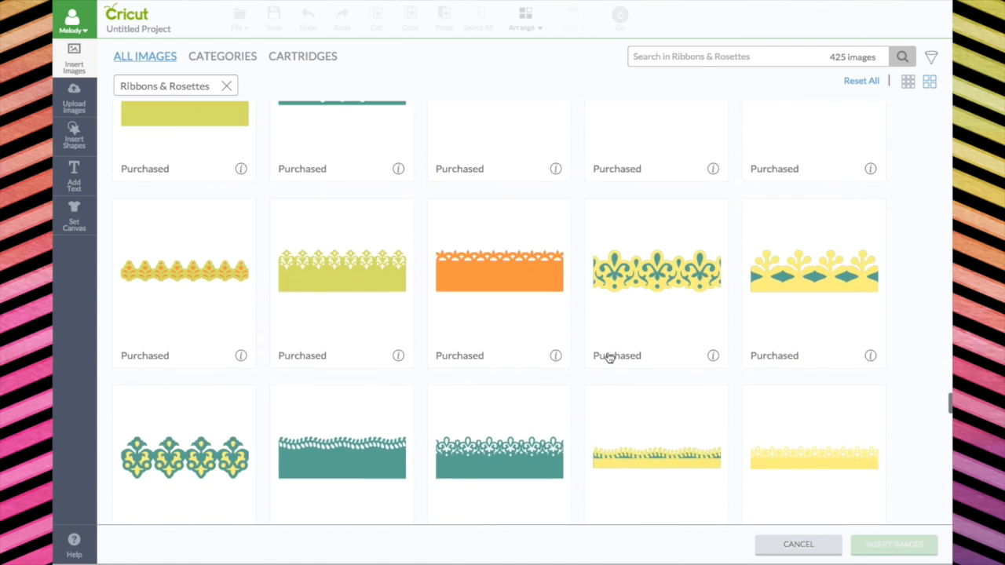
scroll(609, 358, "down", 8)
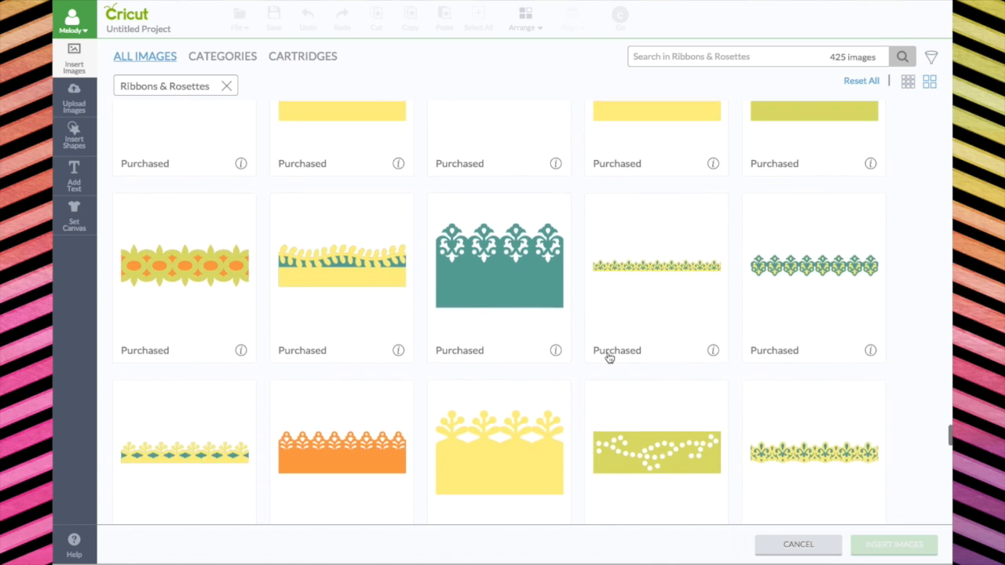
scroll(609, 358, "down", 8)
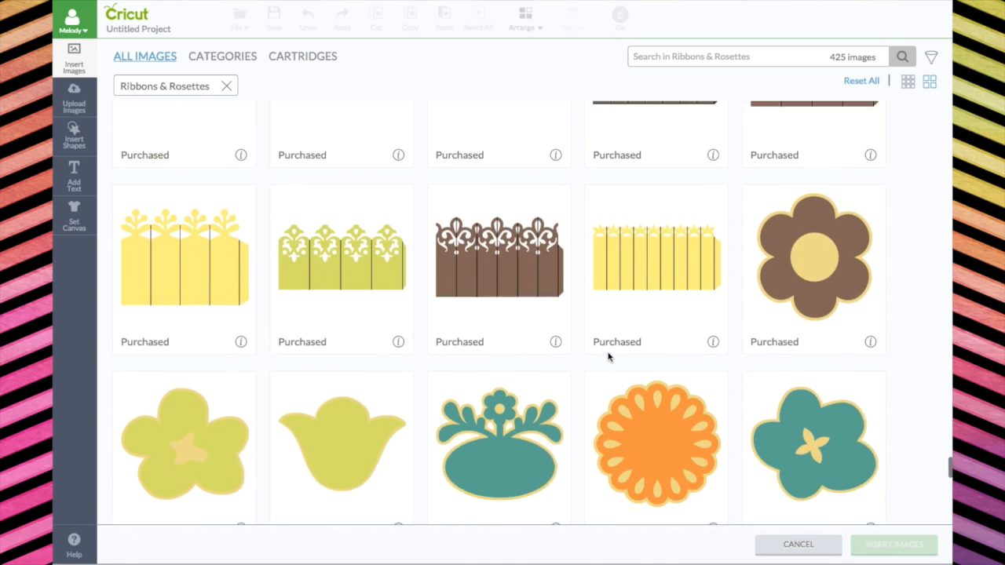
scroll(609, 358, "down", 1)
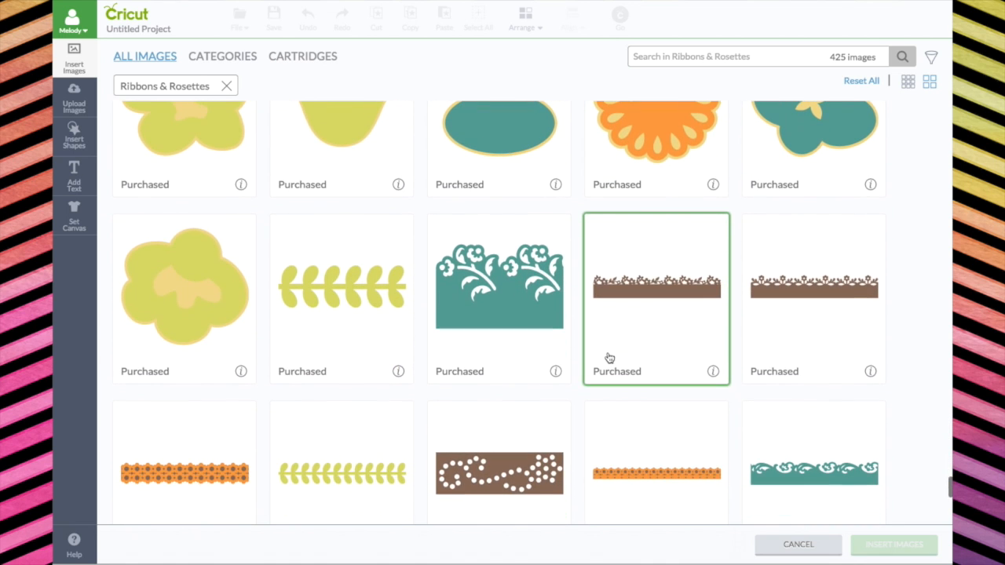
left_click(652, 318)
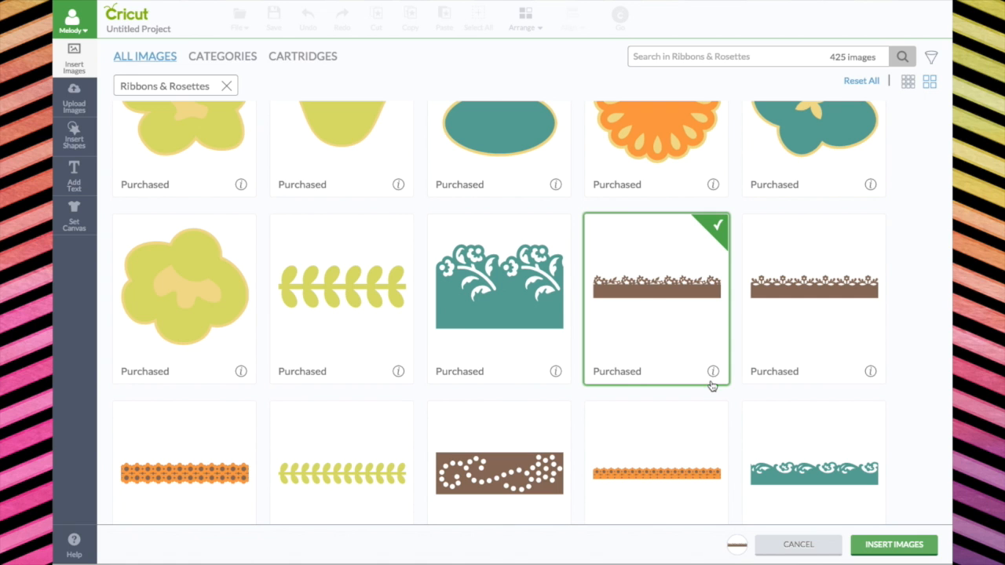
left_click(894, 544)
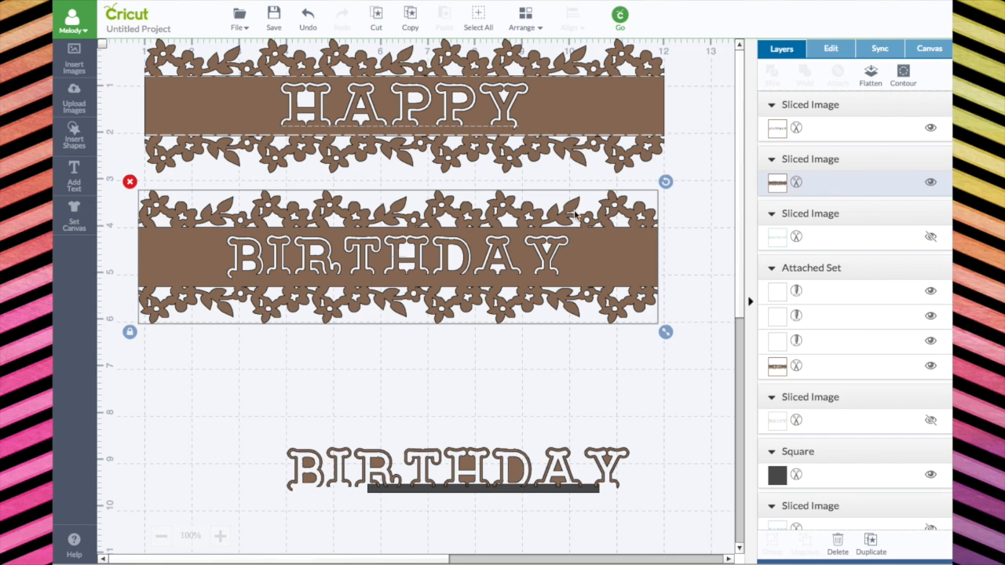
Step: Set the new flower border's width to 11 in and place it below the BIRTHDAY band at about X 1.05, Y 6.04
left_click_drag(437, 387, 422, 384)
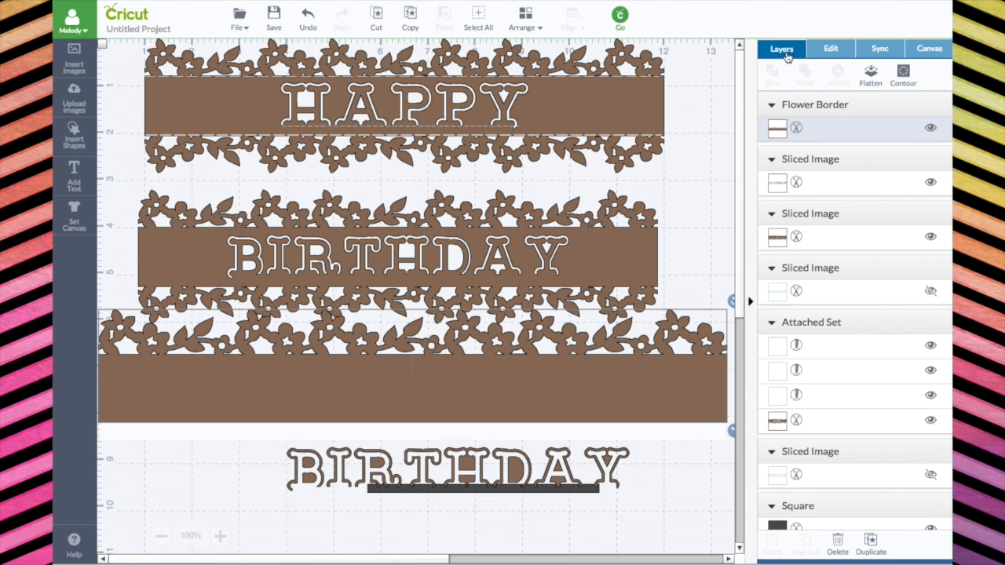
left_click(825, 56)
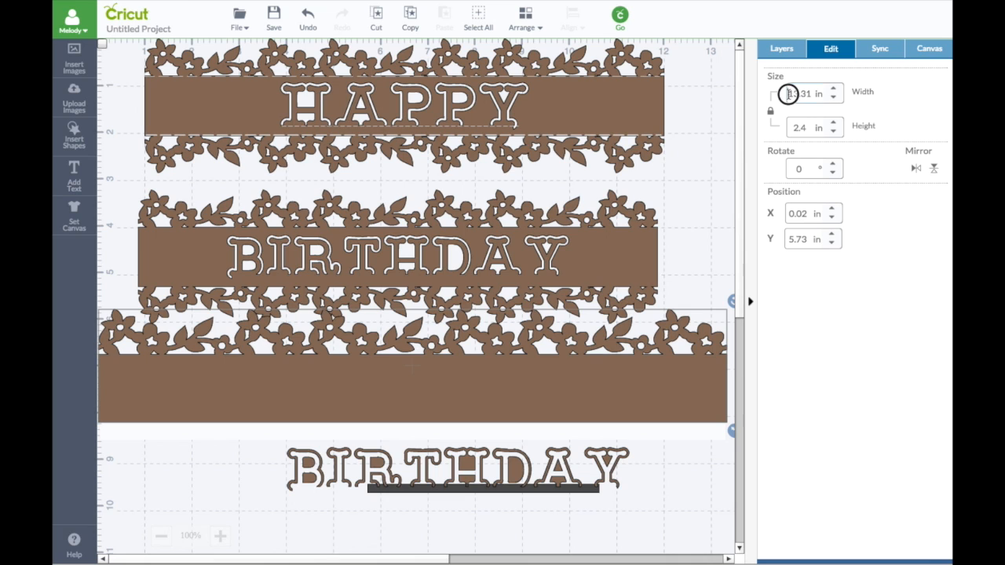
left_click_drag(788, 93, 823, 93)
type("11")
key("Return")
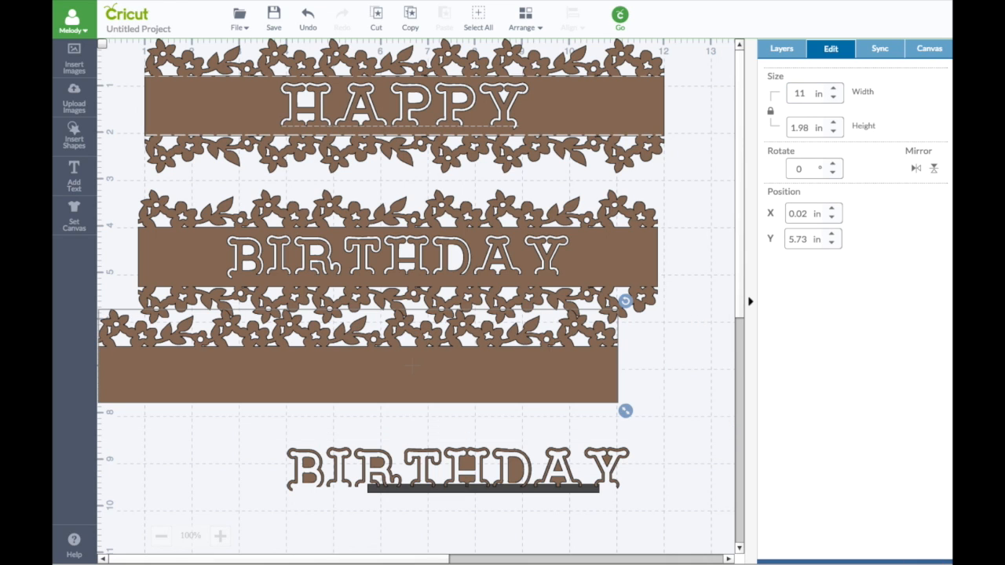
left_click_drag(328, 379, 377, 393)
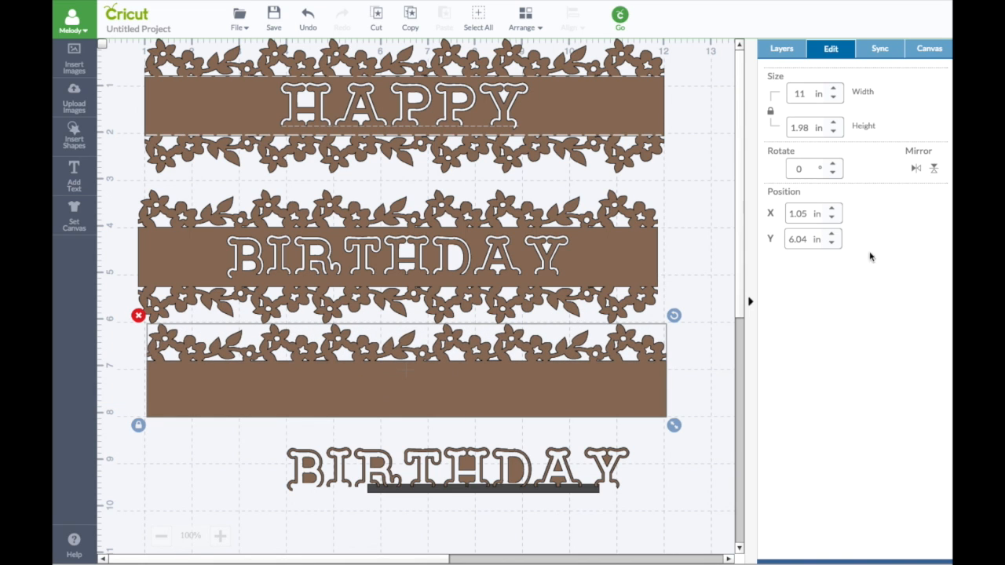
Step: Duplicate the flower border, then move the cut-out BIRTHDAY letters further down and hide them
left_click(782, 50)
left_click(871, 542)
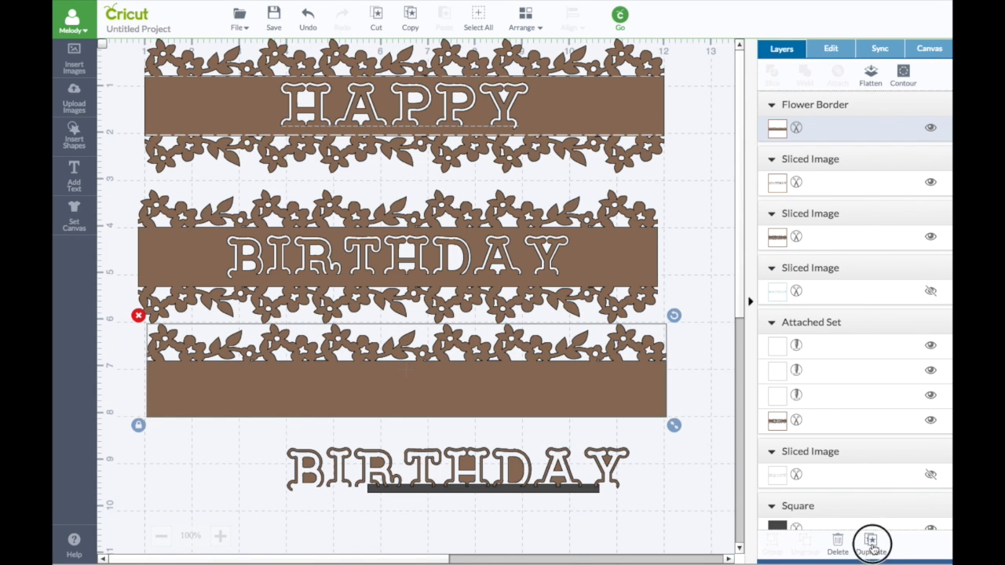
left_click_drag(400, 476, 380, 510)
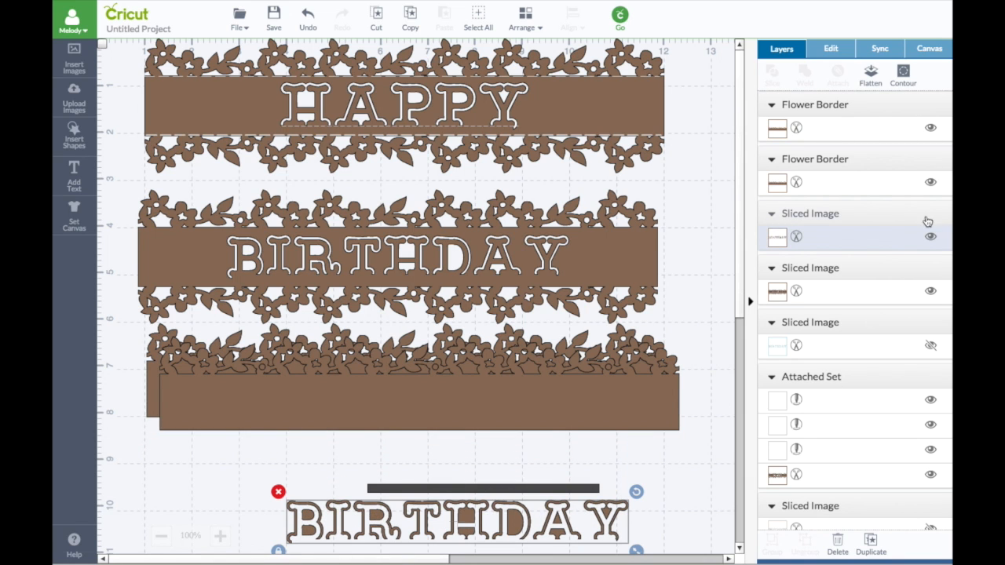
left_click(930, 237)
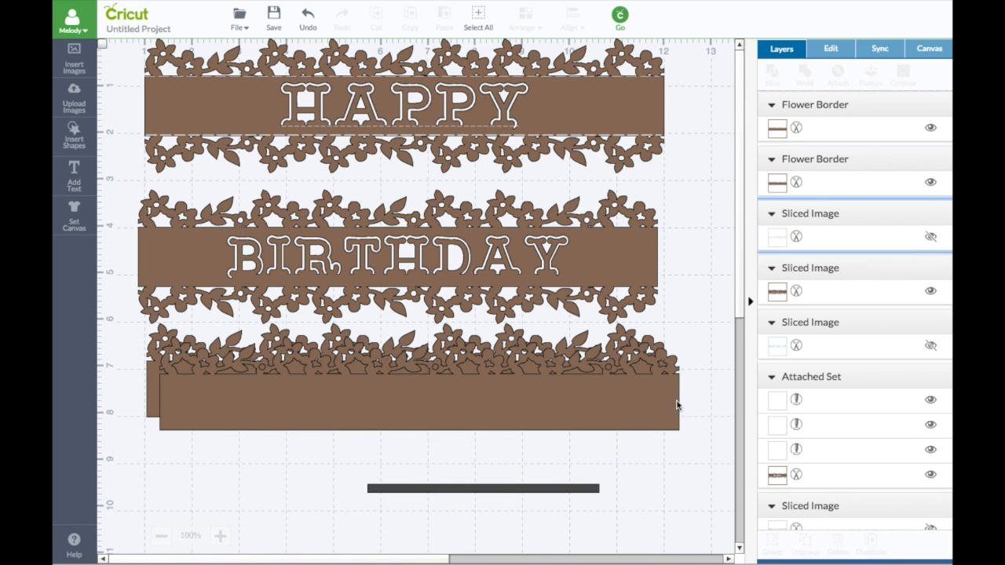
Step: Move the duplicated flower border onto the original and align both borders on their common center
scroll(464, 489, "down", 2)
mouse_move(621, 363)
left_mouse_down()
mouse_move(610, 353)
mouse_move(617, 359)
left_mouse_up()
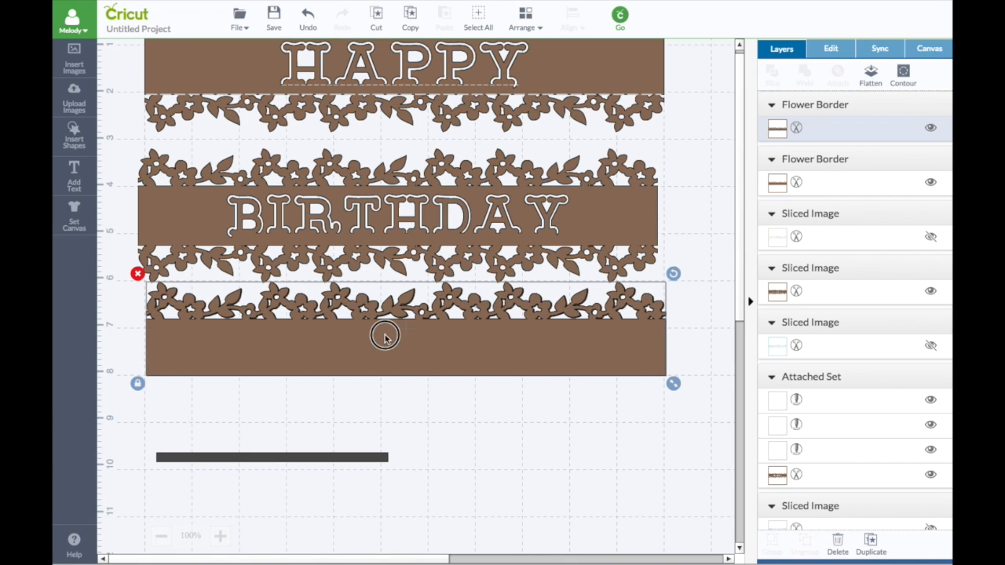
left_click_drag(385, 337, 381, 339)
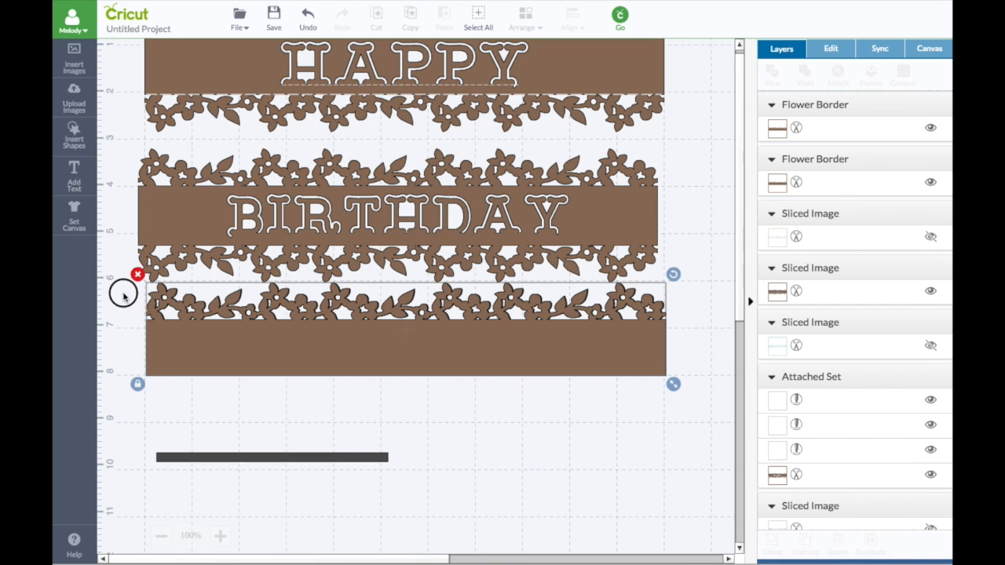
left_click_drag(133, 276, 686, 444)
left_click(570, 16)
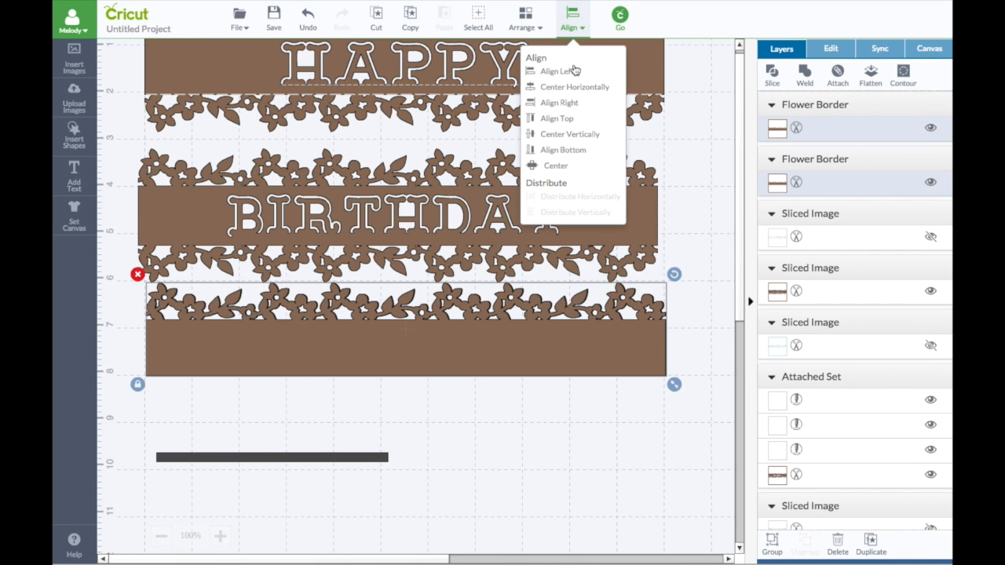
left_click(562, 166)
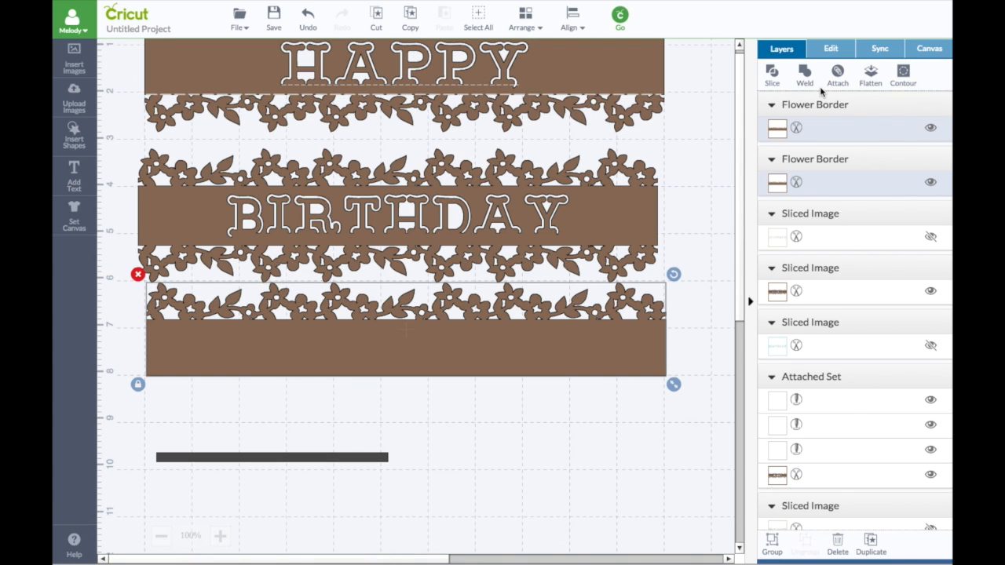
Step: Select only one of the two stacked flower borders and flip it vertically
left_click(830, 50)
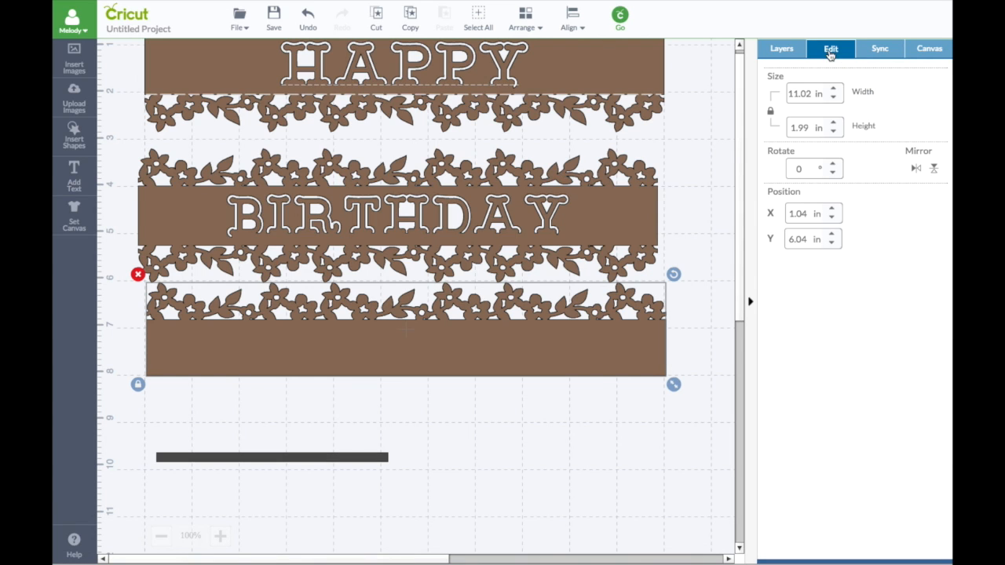
left_click(671, 321)
left_click(650, 321)
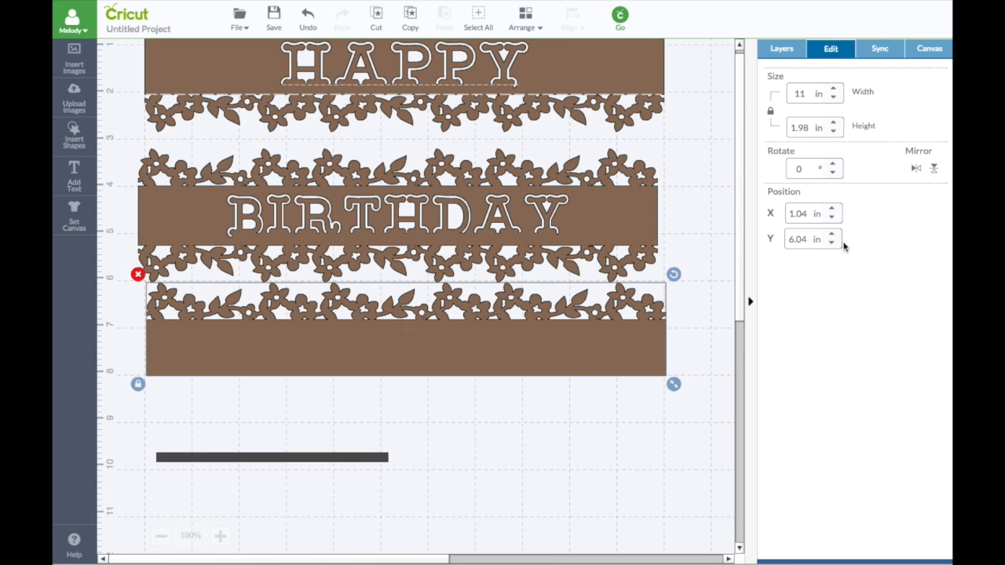
left_click(934, 169)
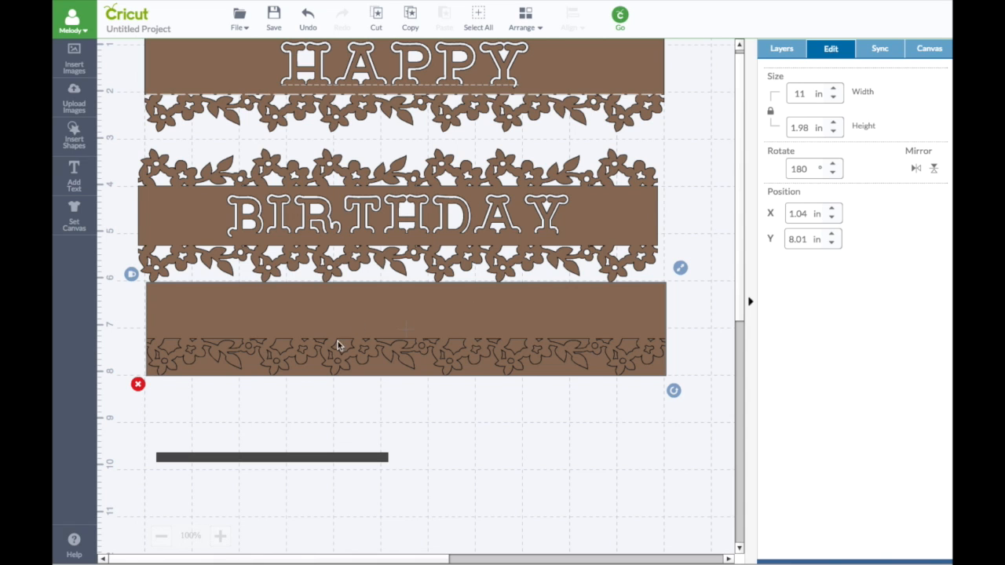
Step: Nudge the flipped flower border straight down to Y 8.9 in, keeping its solid strip overlapping the upright border
key("Down")
key("Down")
key("Down")
key("Down")
key("Down")
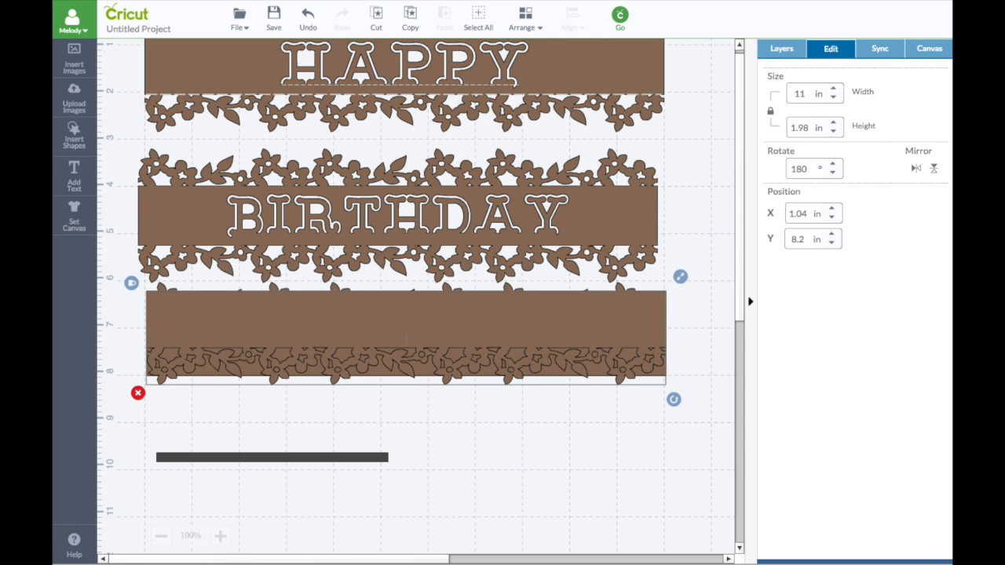
key("Down")
key("Down")
key("Down")
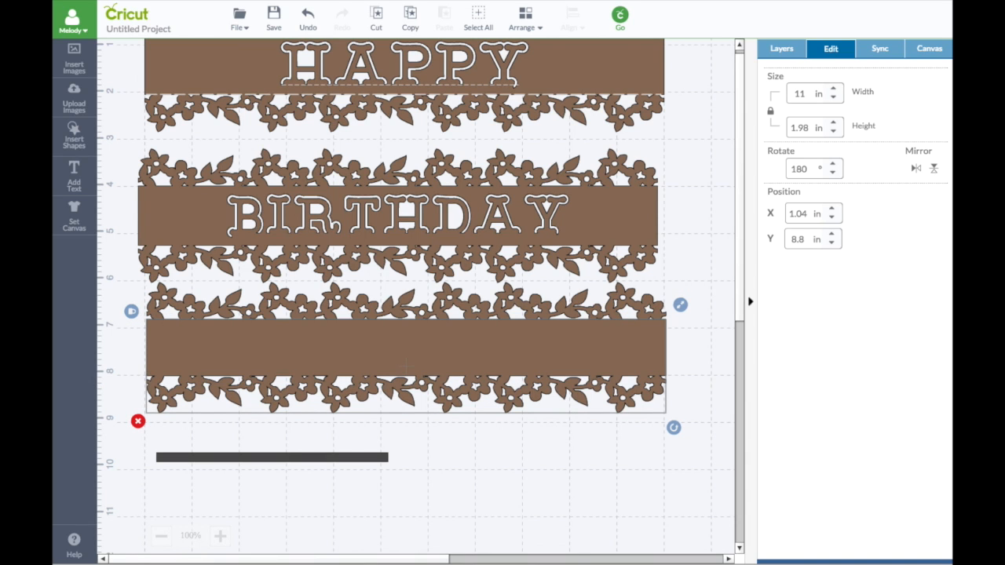
key("Down")
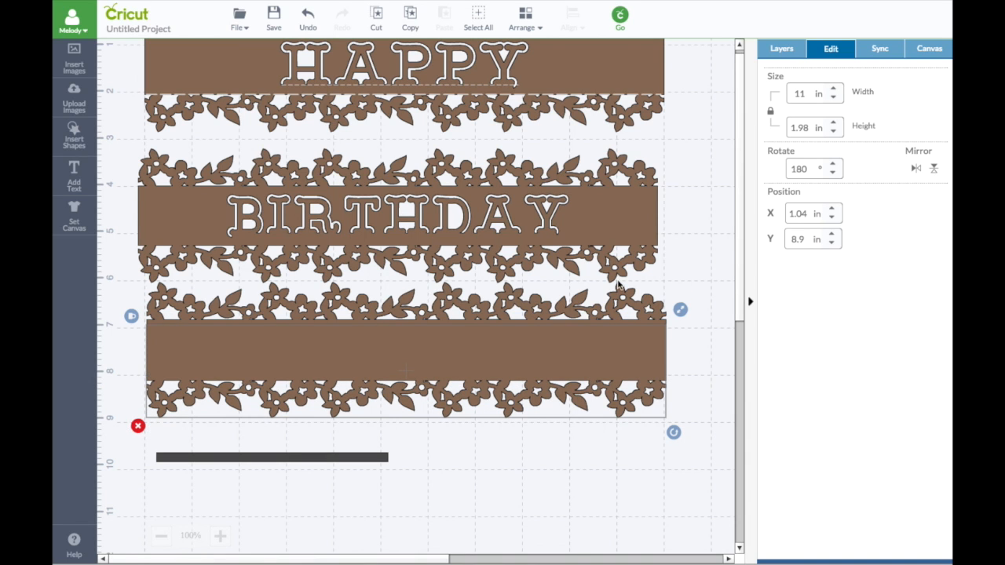
Step: Move the BIRTHDAY band up out of the way and weld the upright and flipped flower borders into one blank band
left_click(624, 289)
left_click_drag(378, 245, 376, 167)
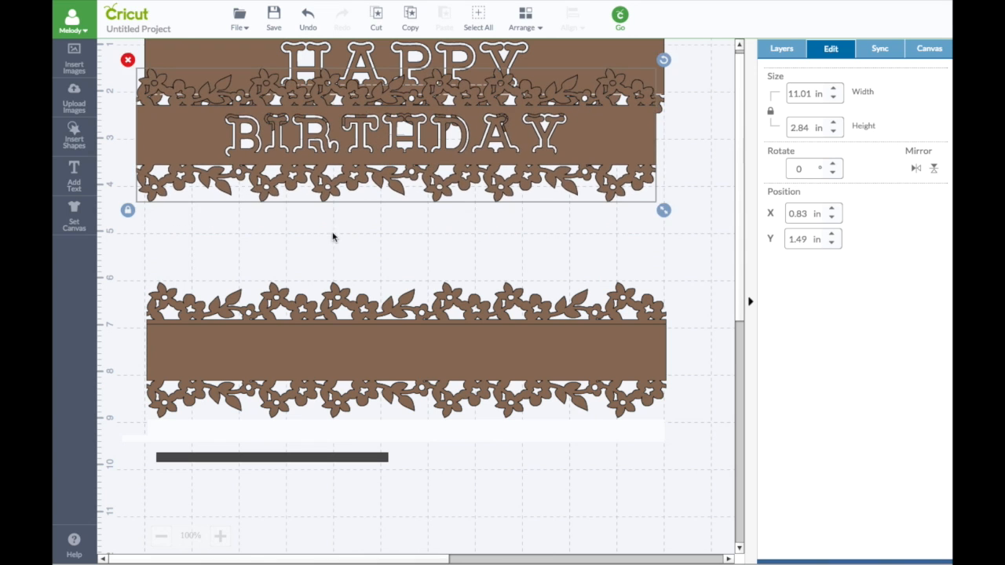
left_click_drag(134, 273, 717, 462)
left_click(788, 53)
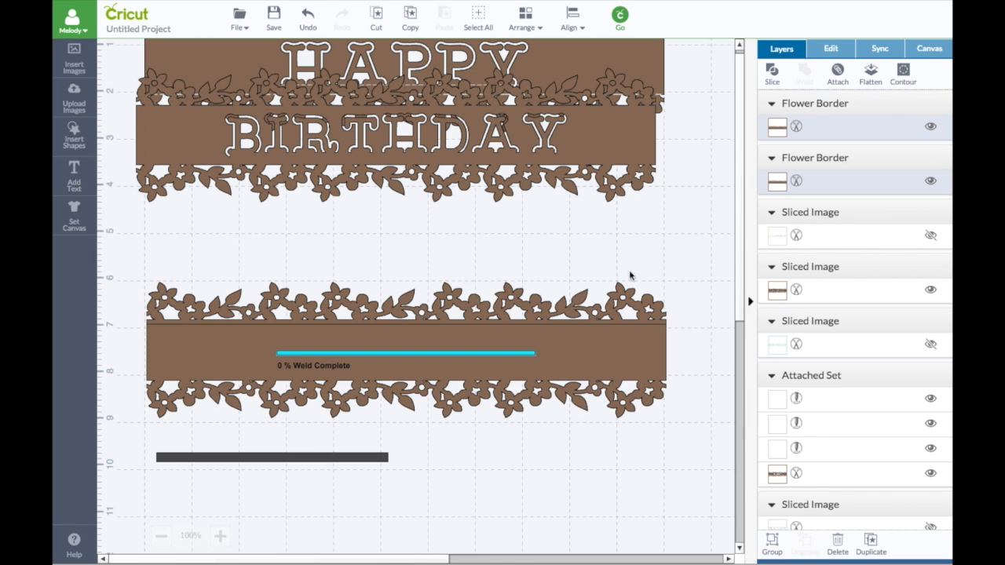
left_click(603, 338)
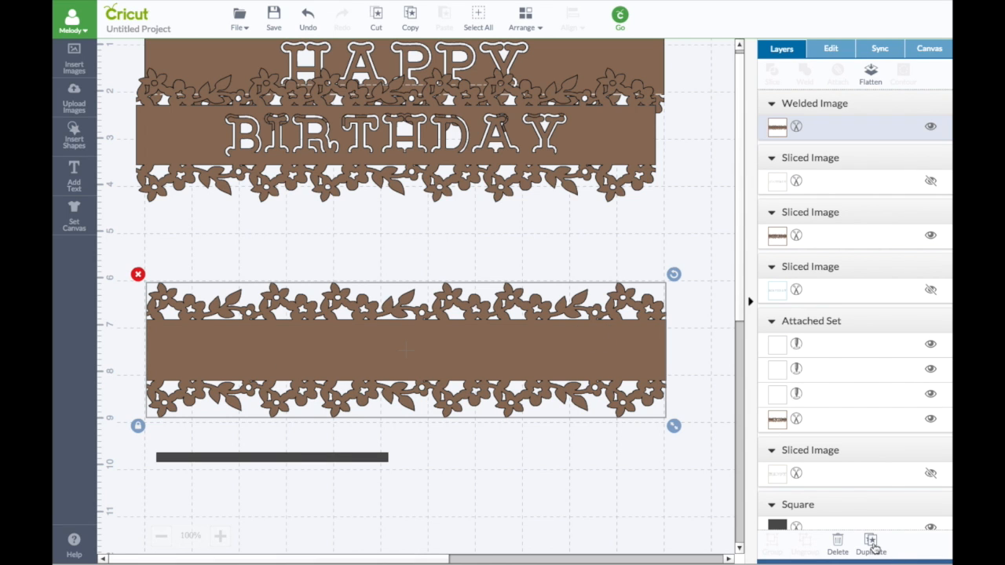
Step: Duplicate the blank flower band, moving one copy to the canvas bottom and the other up beneath the existing BIRTHDAY band
left_click(872, 545)
left_click_drag(570, 359, 562, 532)
left_click_drag(530, 371, 538, 308)
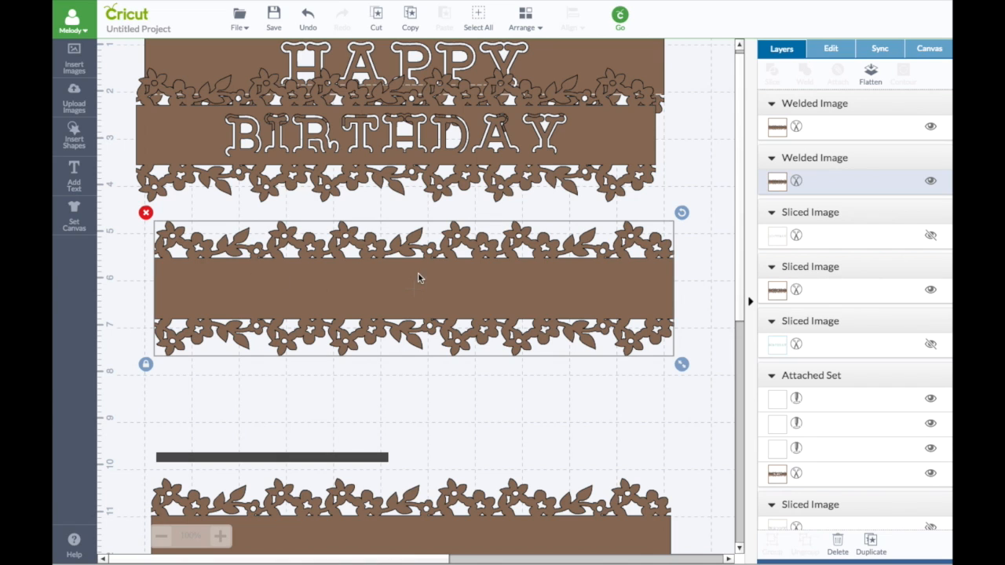
Step: Add the text BIRTHDAY and place it on the solid strip of the upper blank flower band
left_click(74, 176)
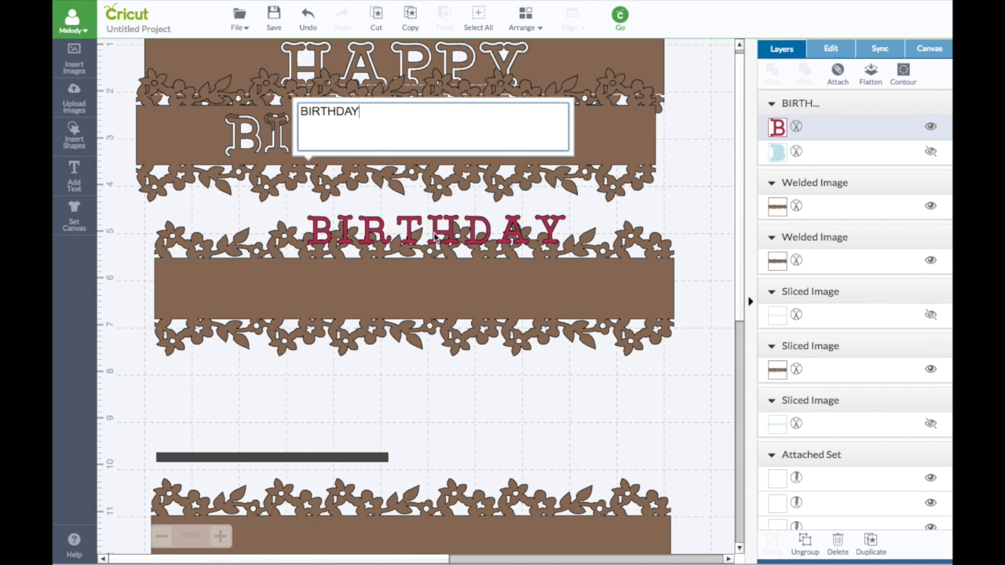
left_click_drag(435, 238, 408, 292)
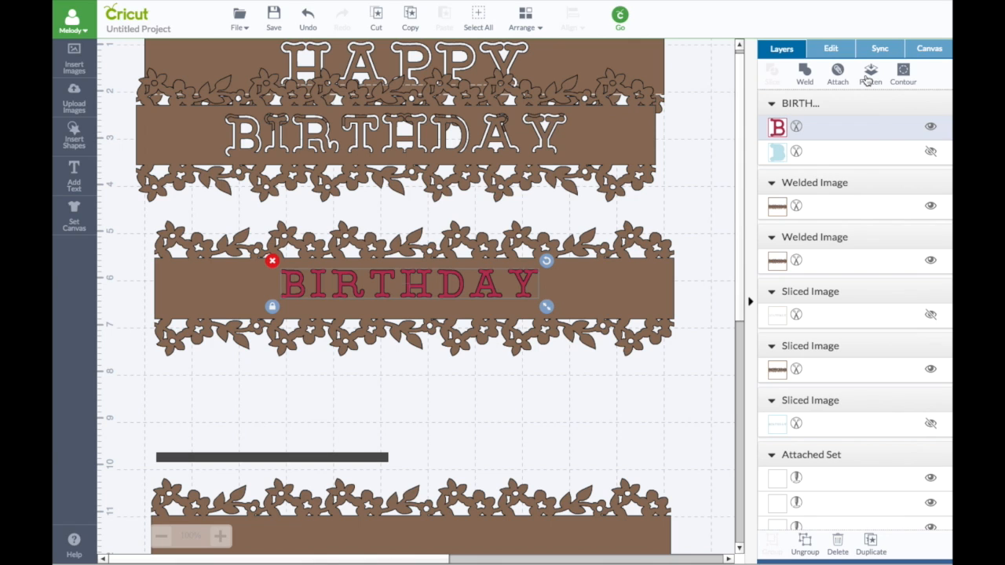
left_click(830, 49)
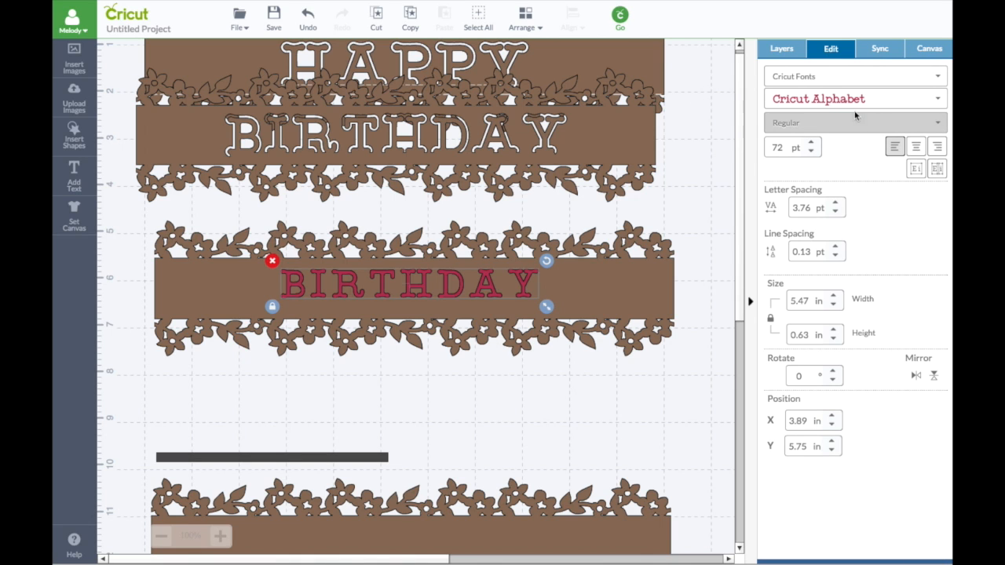
left_click(774, 49)
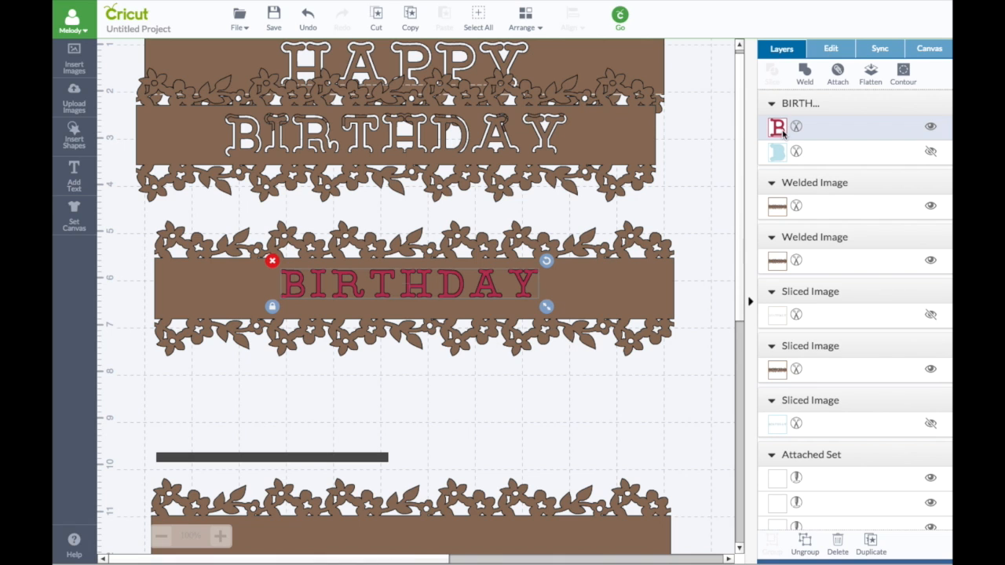
Step: Show the hidden shadow layer of the BIRTHDAY text, ungroup the layers and weld the letters within each one
left_click(930, 152)
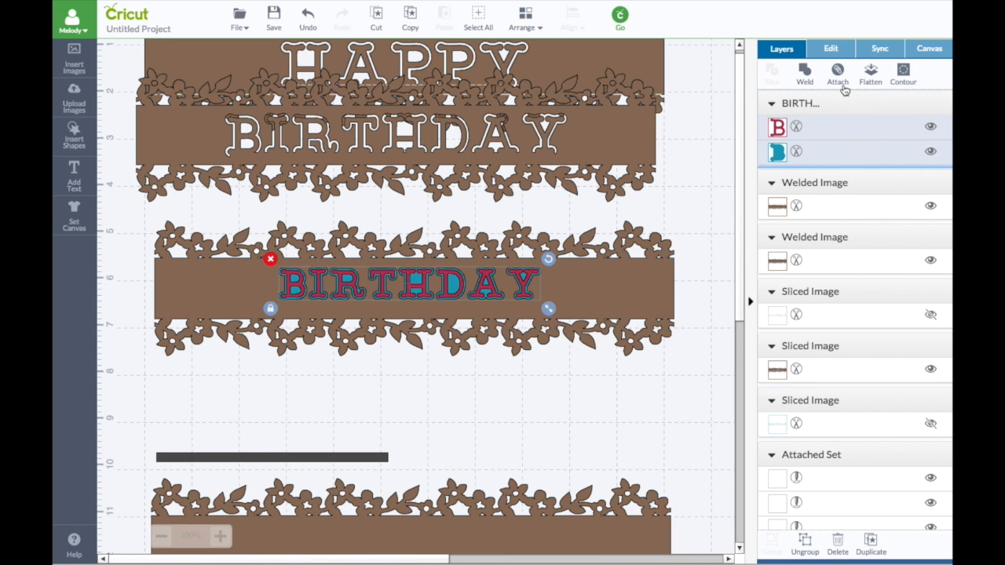
left_click(842, 86)
left_click(806, 75)
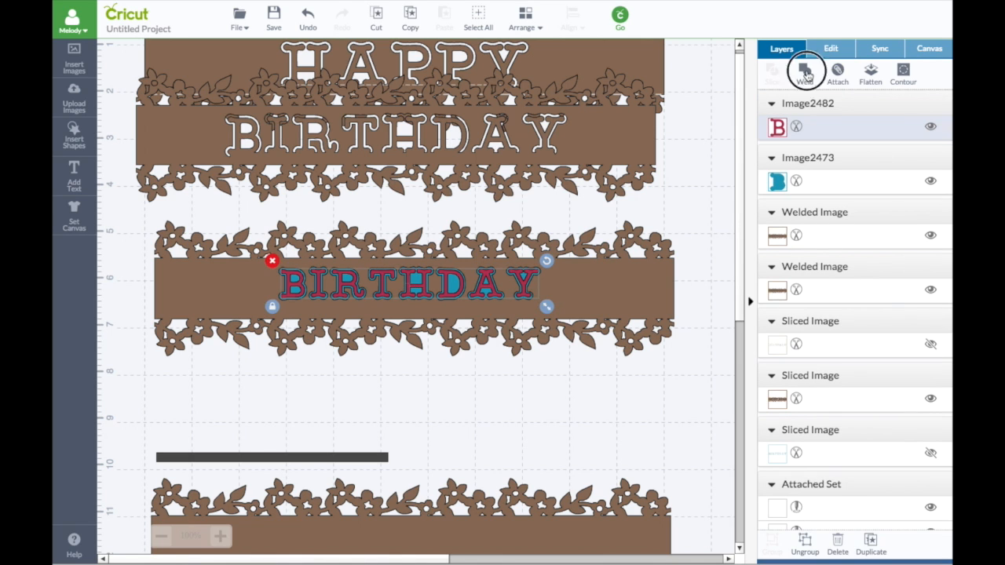
left_click_drag(520, 269, 523, 279)
left_click(526, 274)
left_click(803, 75)
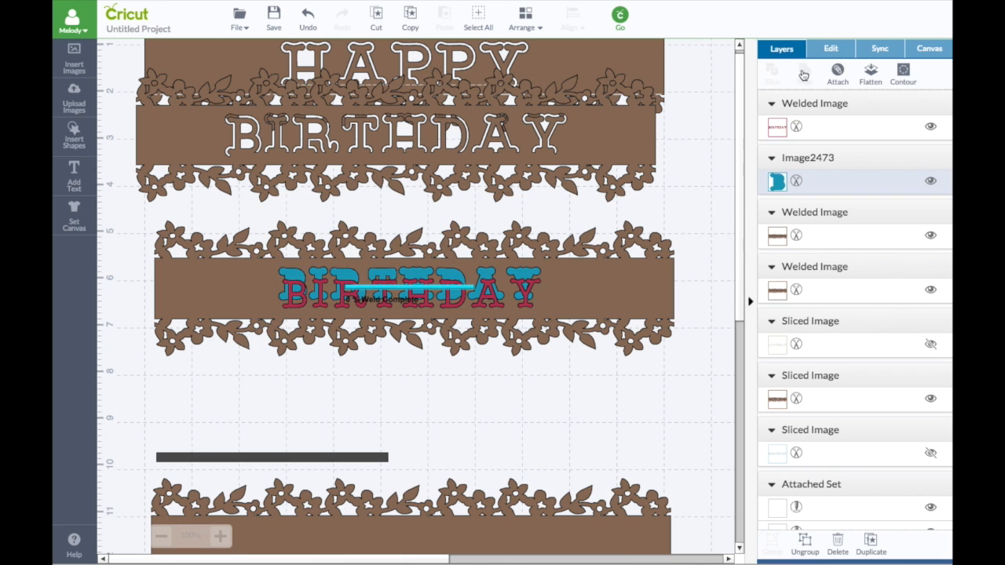
Step: Move the blank band down out of the way and align the two welded BIRTHDAY layers on their common center
left_click(248, 267)
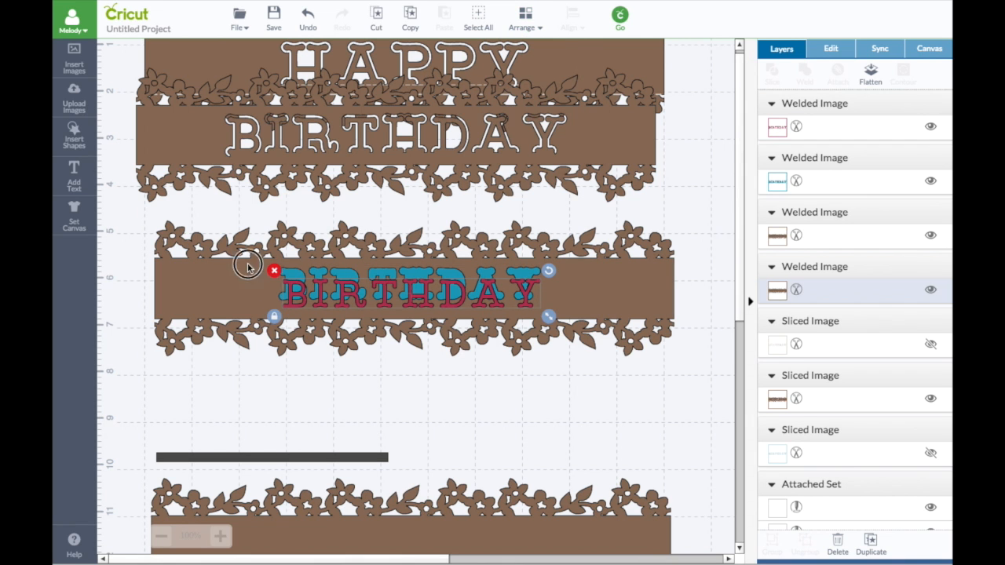
left_click_drag(247, 267, 262, 416)
left_click_drag(253, 349, 587, 242)
left_click(572, 19)
left_click(525, 219)
Step: Slice the two BIRTHDAY layers and delete the cut-out inner letters, keeping only the letter outlines
left_click(772, 76)
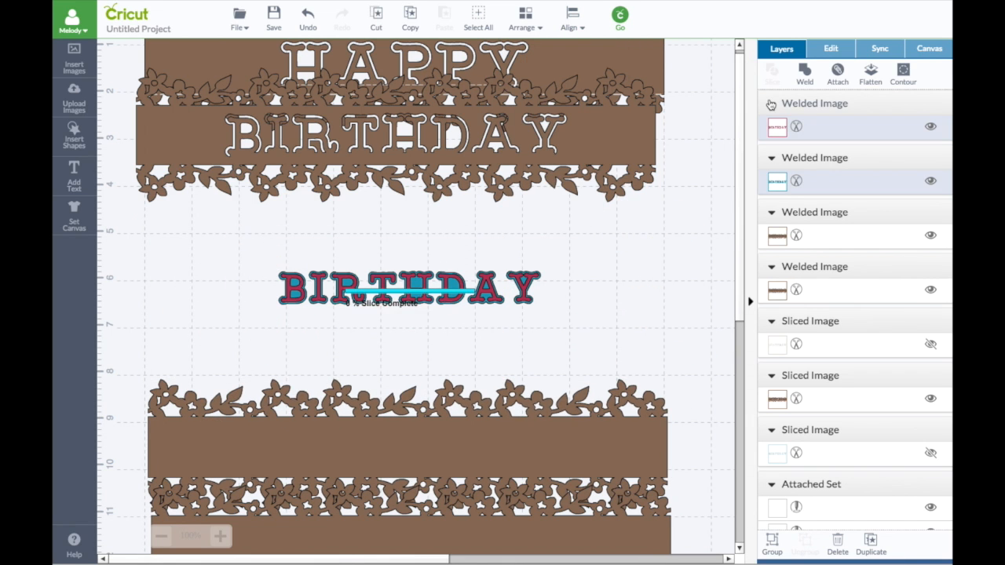
left_click_drag(476, 291, 476, 251)
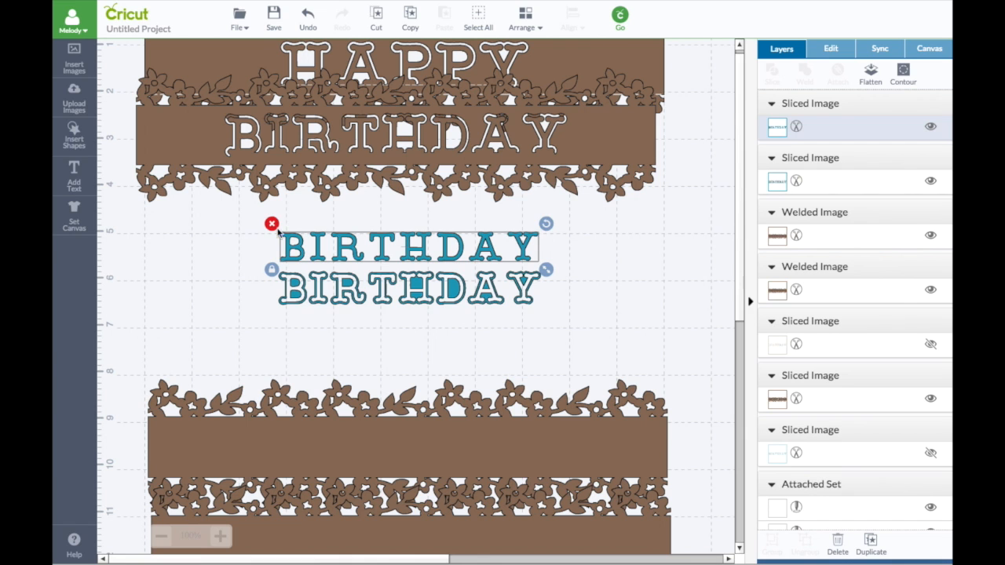
left_click(271, 223)
Step: Move the blank band back behind the BIRTHDAY outlines, center them on each other, and undo the slice started between them
left_click_drag(355, 446, 367, 292)
left_click_drag(138, 211, 720, 334)
left_click(572, 19)
left_click(575, 88)
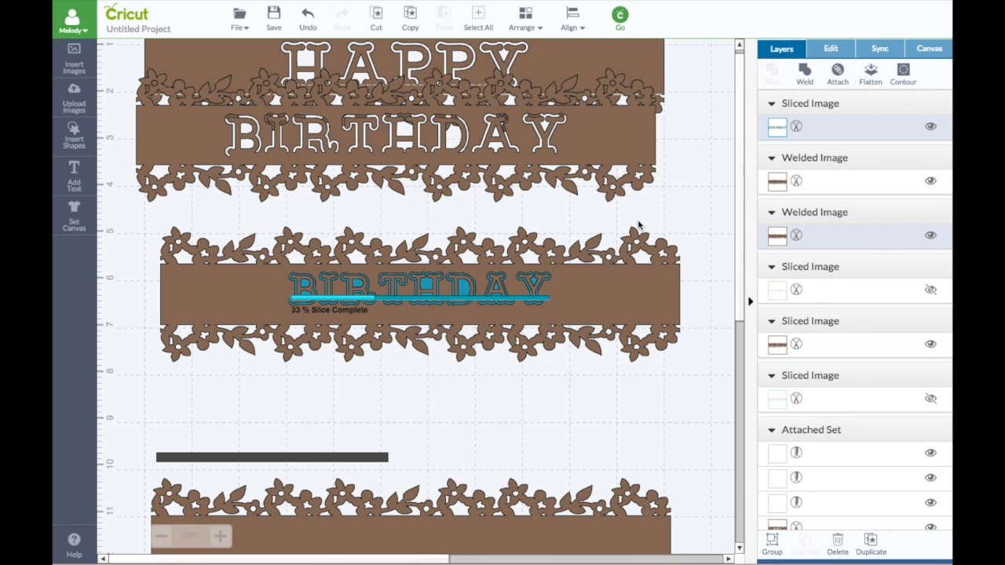
left_click(307, 19)
Step: Bring the thin dark bar to the front and fit it along the bottom edge of the BIRTHDAY outlines
left_click_drag(324, 457, 446, 311)
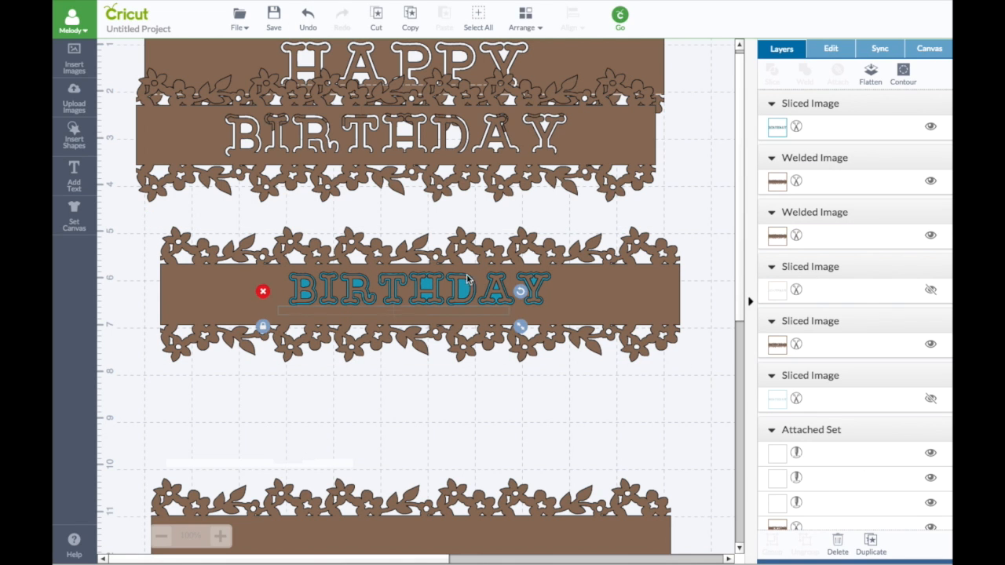
left_click(526, 19)
left_click(528, 105)
left_click_drag(330, 312, 346, 309)
left_click_drag(536, 323, 560, 328)
left_click_drag(501, 311, 503, 313)
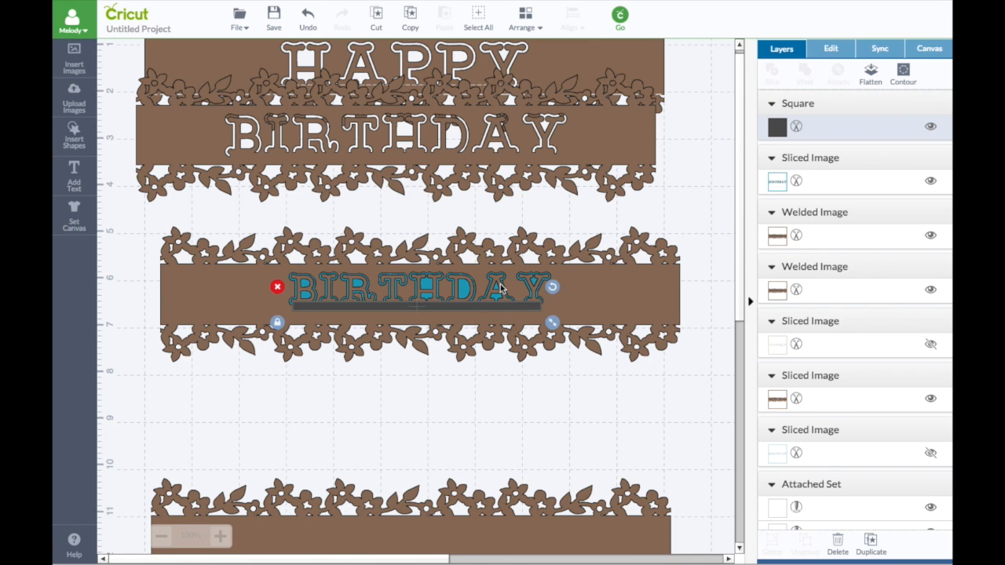
Step: Slice the dark bar with the BIRTHDAY outlines and move the cut-off strips below the band
left_click(772, 74)
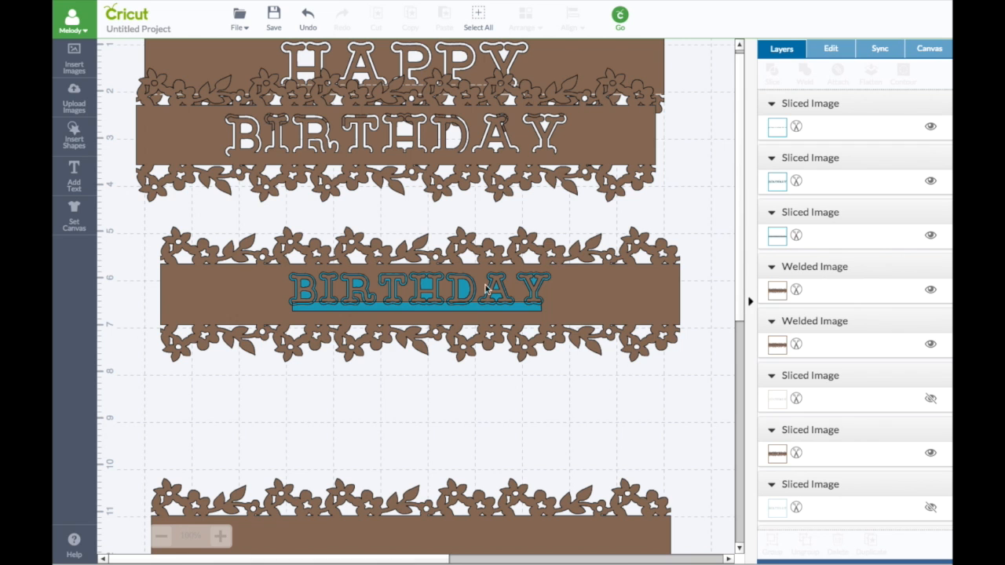
left_click_drag(480, 304, 471, 395)
left_click_drag(474, 308, 471, 420)
Step: Slice the trimmed BIRTHDAY outlines out of the flower band
left_click_drag(130, 213, 724, 383)
left_click(772, 68)
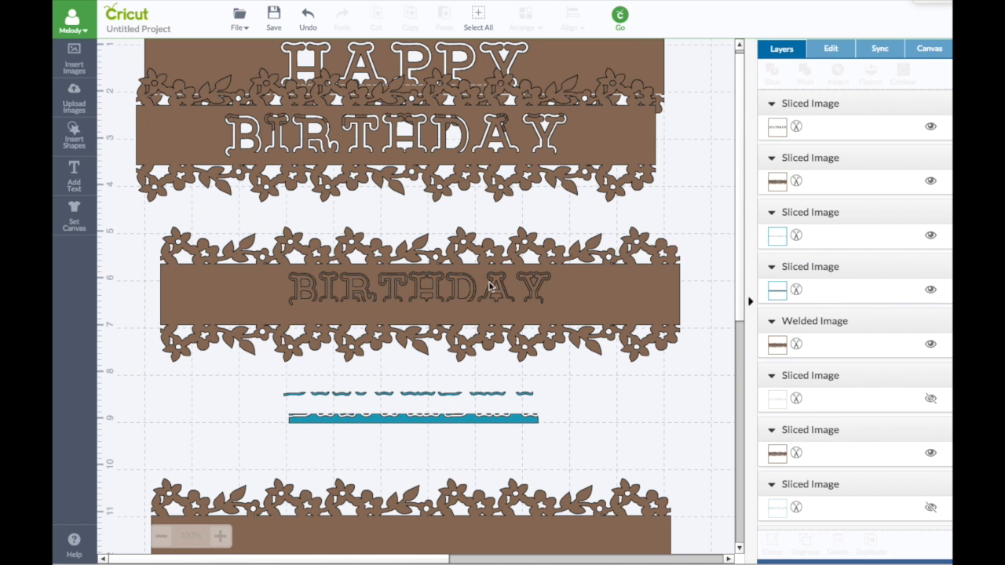
Step: Insert a score line, turn it horizontal and stretch it along the base of the BIRTHDAY cutout
left_click(74, 135)
left_click(119, 137)
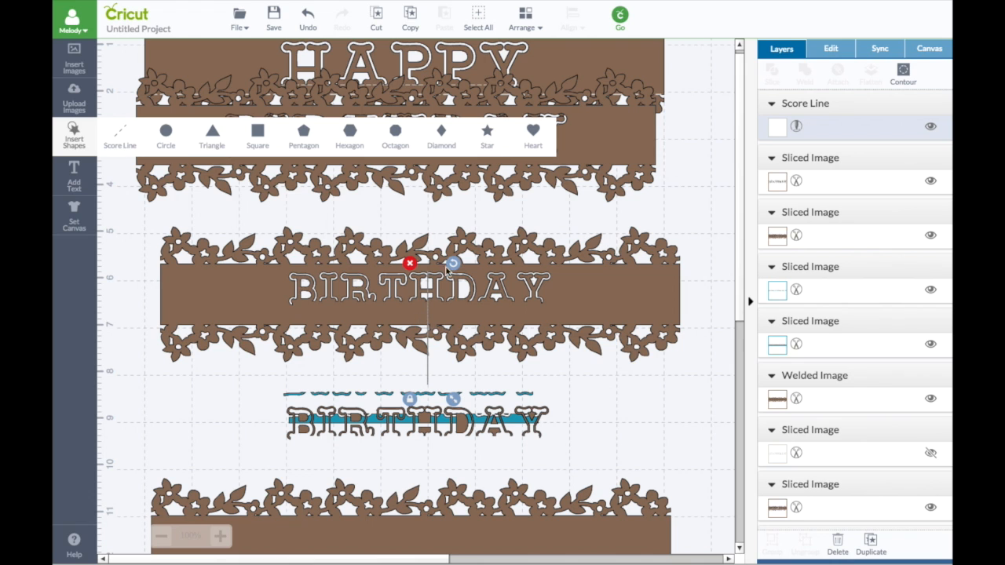
left_click_drag(454, 264, 359, 306)
left_click_drag(414, 327, 350, 305)
left_click_drag(417, 287, 556, 284)
Step: Duplicate the score line twice, laying full-width copies along the lower and upper edges of the BIRTHDAY band's solid strip
left_click(870, 546)
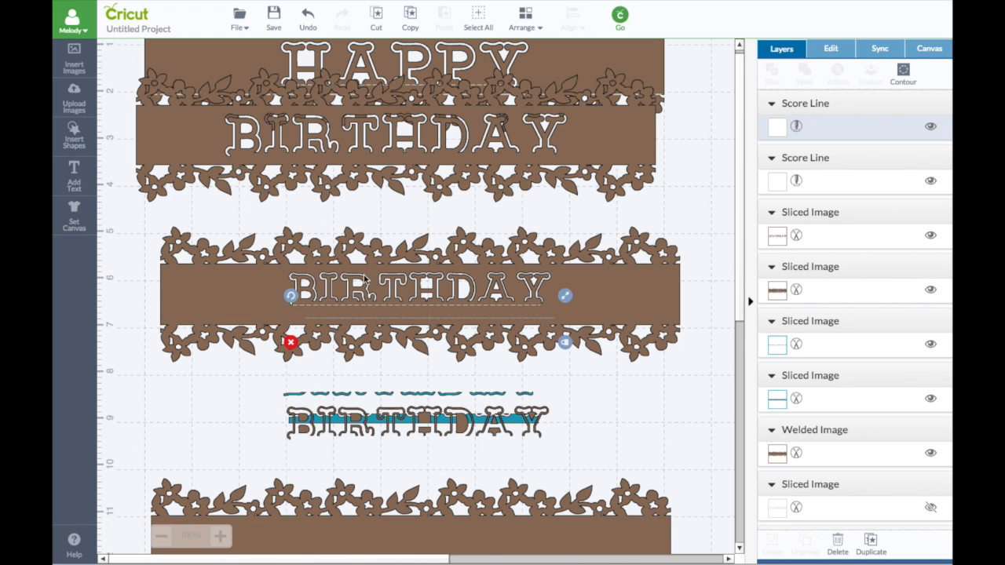
left_click_drag(380, 318, 233, 320)
left_click_drag(417, 303, 703, 294)
left_click(871, 546)
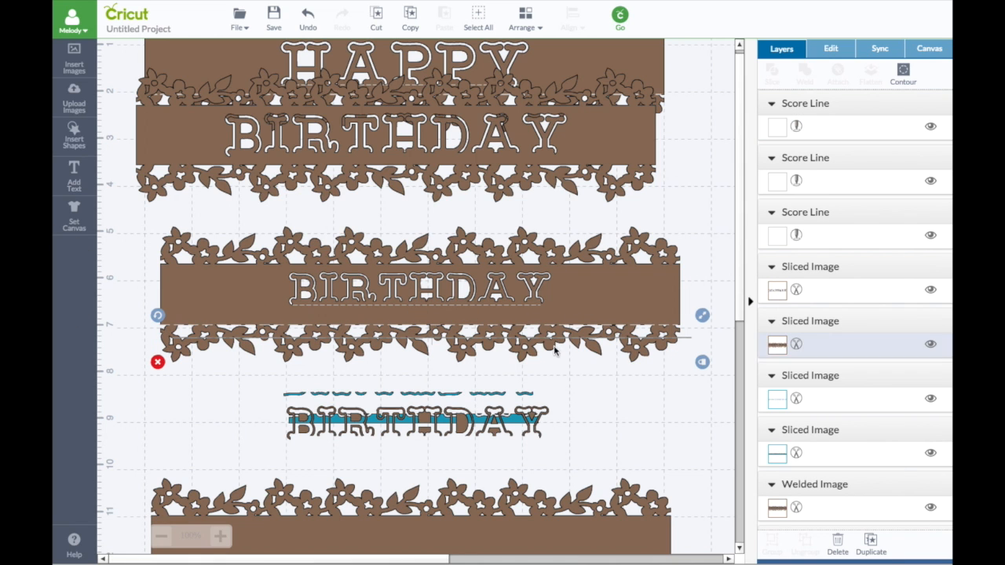
left_click_drag(478, 338, 464, 263)
Step: Attach the three score lines to the new BIRTHDAY band and nudge the set to X 1.25 in, Y 4.73 in
left_click(229, 214)
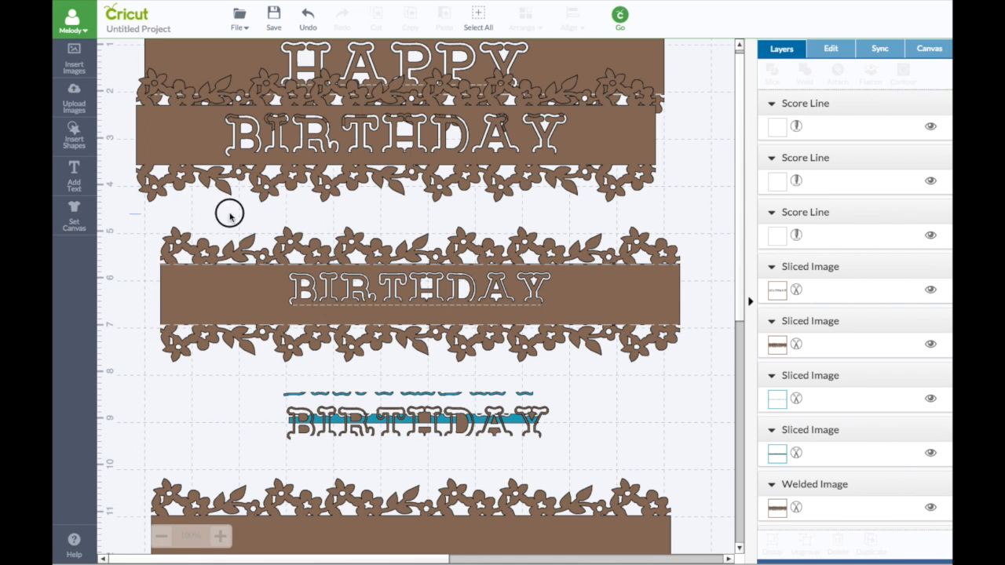
left_click_drag(128, 213, 709, 377)
left_click(838, 74)
left_click_drag(648, 303, 644, 298)
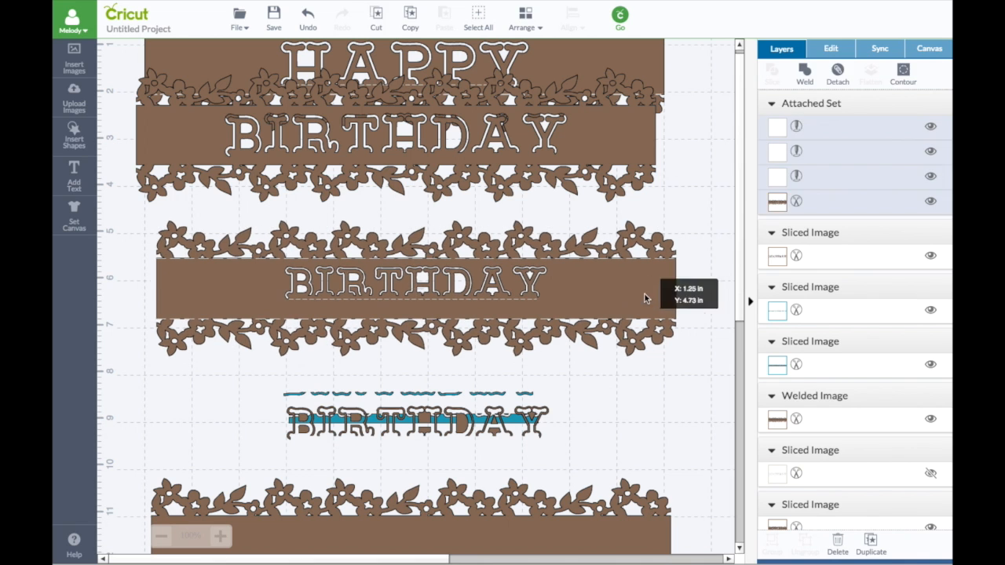
Step: Delete the leftover BIRTHDAY slice pieces and move the remaining blank band up beneath the BIRTHDAY band
left_click_drag(244, 370, 306, 376)
left_click_drag(456, 524, 455, 485)
left_click_drag(266, 379, 582, 460)
key("BackSpace")
left_click_drag(376, 493, 377, 415)
Step: Add the text TO YOU and place it on the solid strip of the blank band
left_click(92, 179)
type("T")
key("BackSpace")
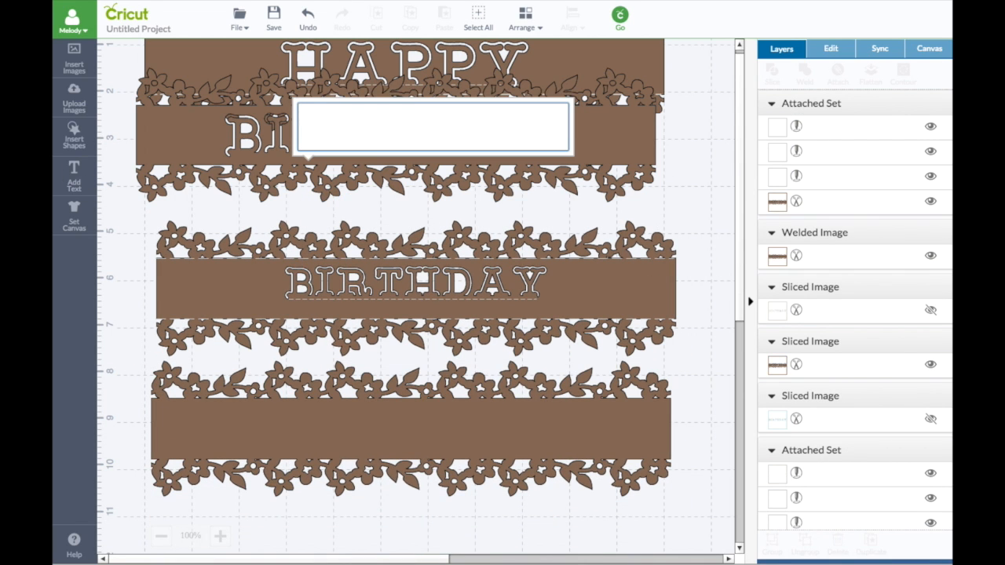
type("O YOU!")
left_click(429, 243)
left_click_drag(429, 242, 432, 437)
Step: Show the hidden shadow layer of the TO YOU text, ungroup the layers and weld the letters within each one
left_click(139, 361)
left_click(928, 152)
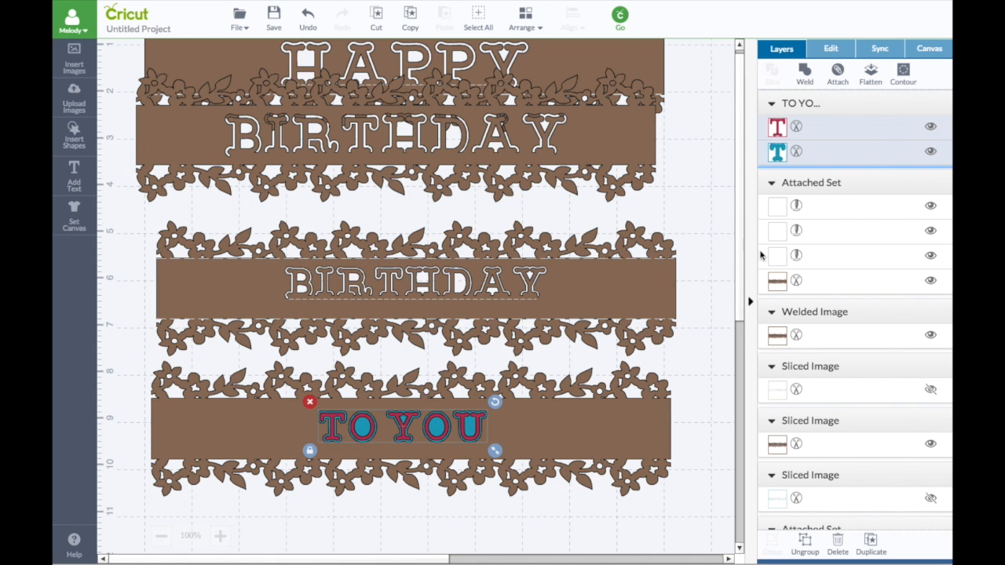
double_click(473, 429)
left_click(808, 72)
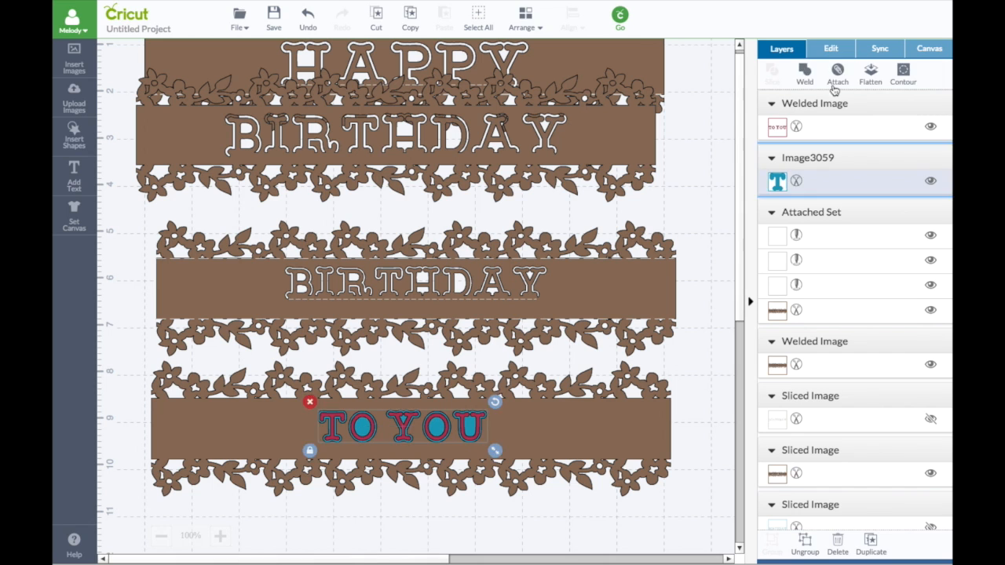
Step: Bring the red TO YOU layer to the front and slice it with the blue shadow layer
left_click(524, 20)
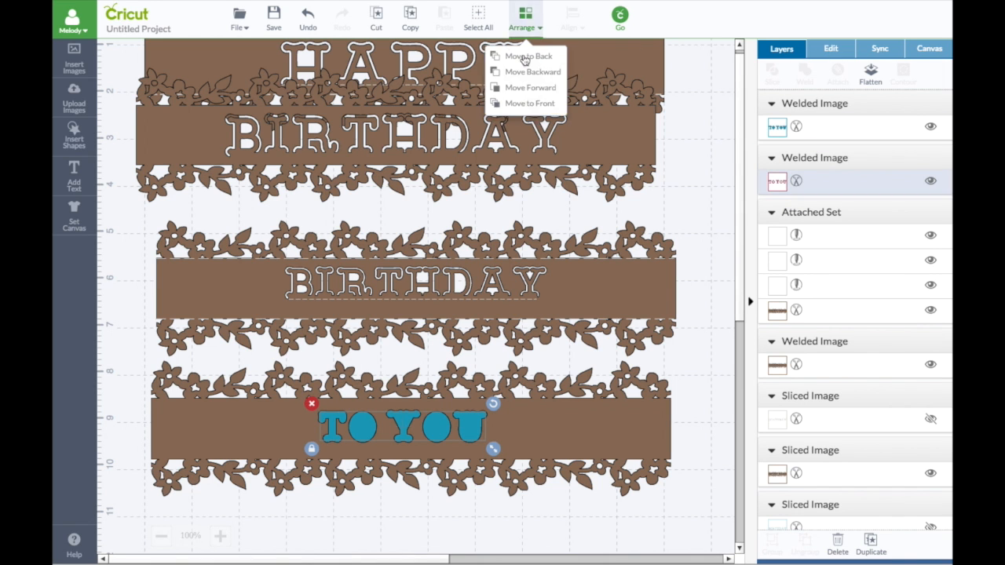
left_click(522, 102)
left_click(833, 180, "shift")
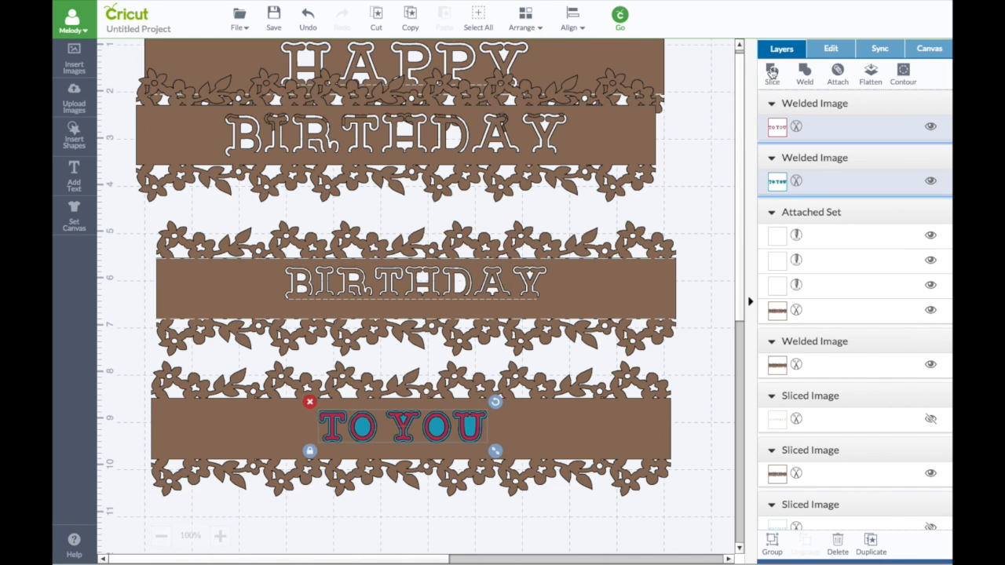
left_click(772, 75)
Step: Insert a square and flatten it into a thin bar about 3.24 by 0.13 in along the base of TO YOU
left_click(74, 134)
left_click(257, 133)
left_click(362, 392)
left_click_drag(491, 393, 602, 289)
left_click_drag(445, 276, 401, 442)
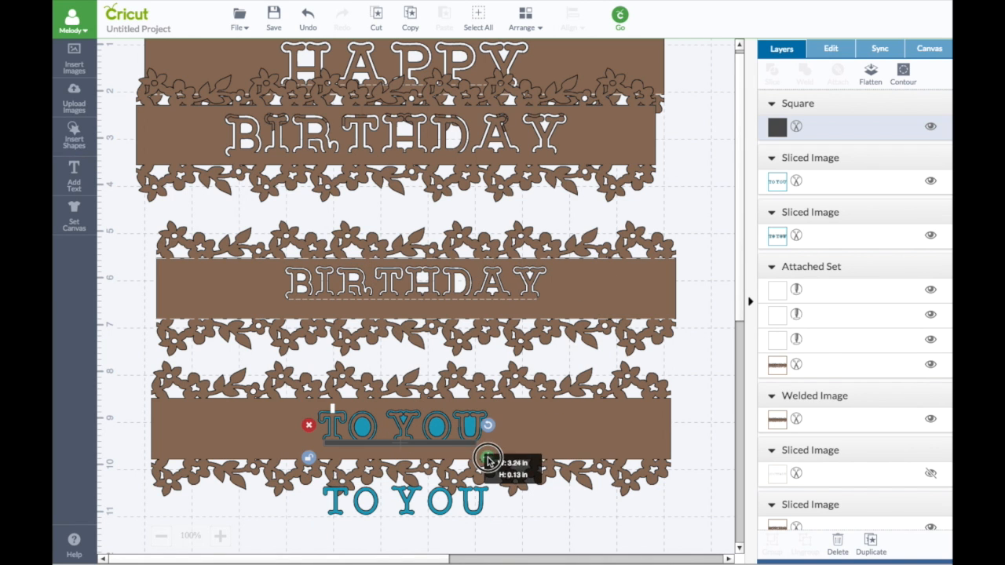
Step: Slice the thin bar with the TO YOU outlines and delete the cut-out inner letters
left_click(477, 433, "shift")
left_click(771, 72)
left_click(323, 493)
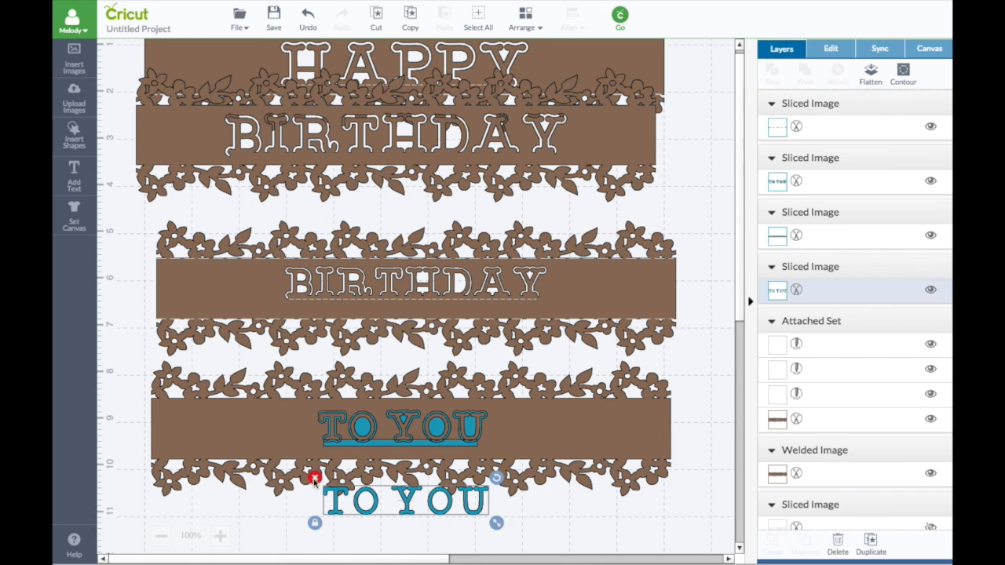
left_click(317, 475)
Step: Move the leftover bar below the band and center the trimmed TO YOU outlines on the blank band
left_click_drag(394, 441, 384, 525)
left_click_drag(367, 411, 375, 432)
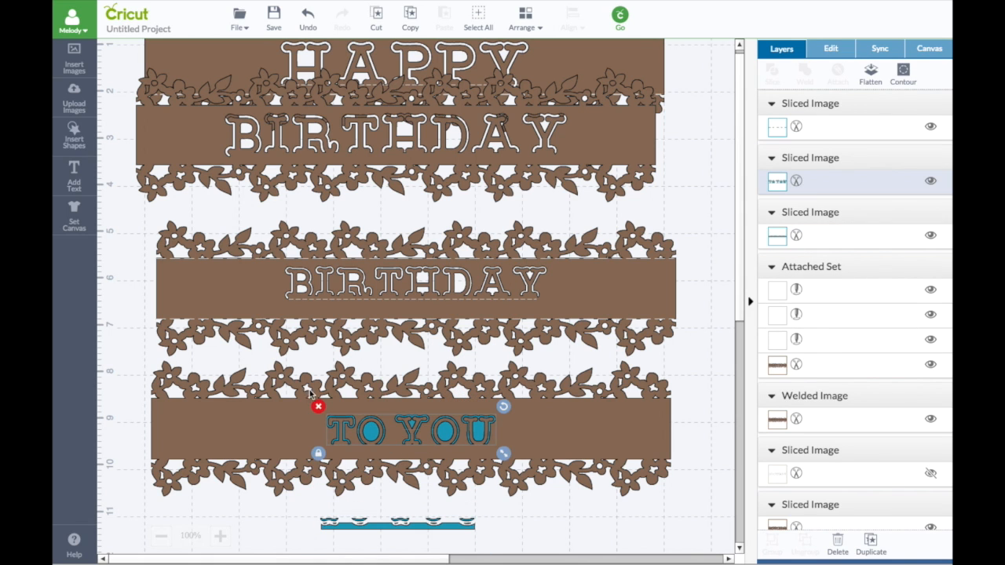
left_click(301, 407, "shift")
left_click(573, 19)
left_click(570, 91)
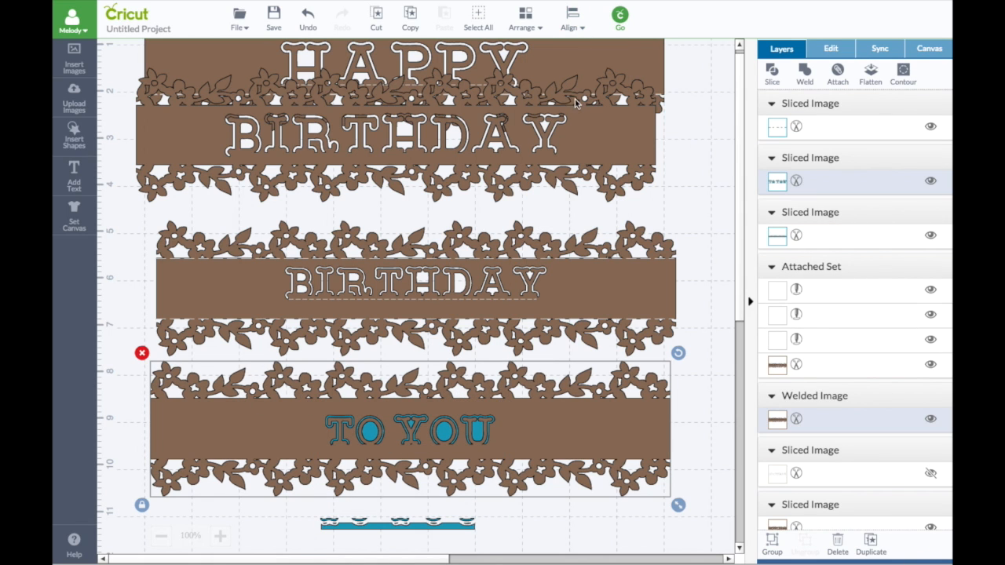
Step: Slice the TO YOU outlines out of the band and move the cut pieces below it
right_click(771, 65)
left_click(767, 85)
left_click(768, 84)
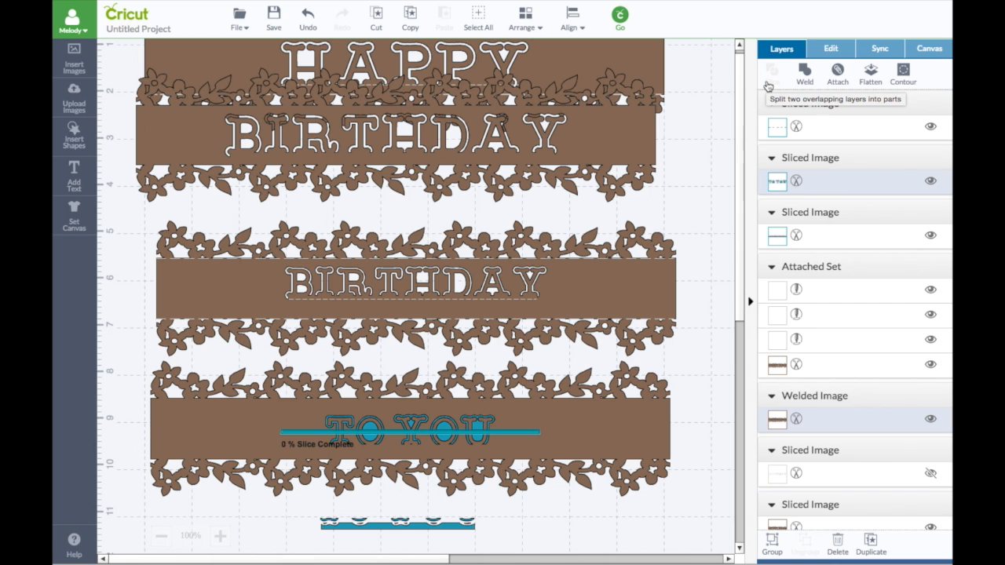
left_click_drag(412, 436, 406, 538)
Step: Insert a score line, turn it horizontal and fit it along the base of the TO YOU cutout
left_click(78, 141)
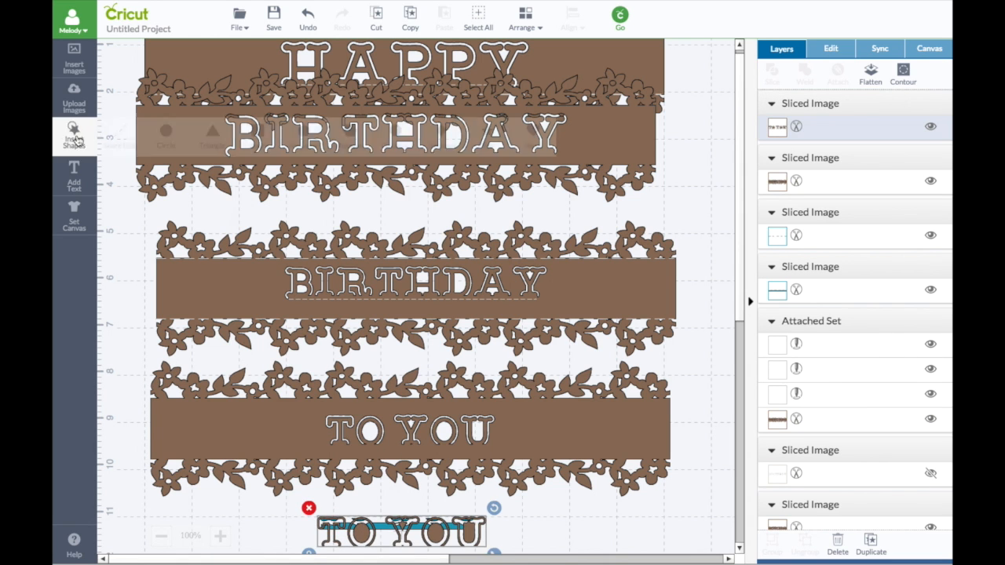
left_click(120, 135)
left_click_drag(453, 263, 363, 306)
left_click_drag(441, 328, 407, 451)
Step: Duplicate the score line twice, laying full-width copies along the lower and upper edges of the TO YOU band's solid strip
left_click(870, 541)
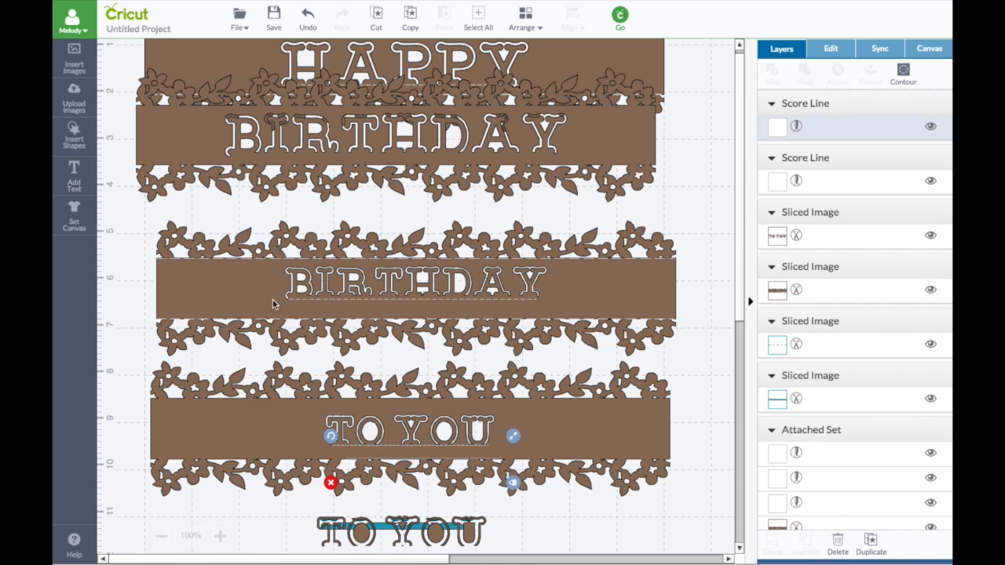
left_click_drag(423, 468, 232, 463)
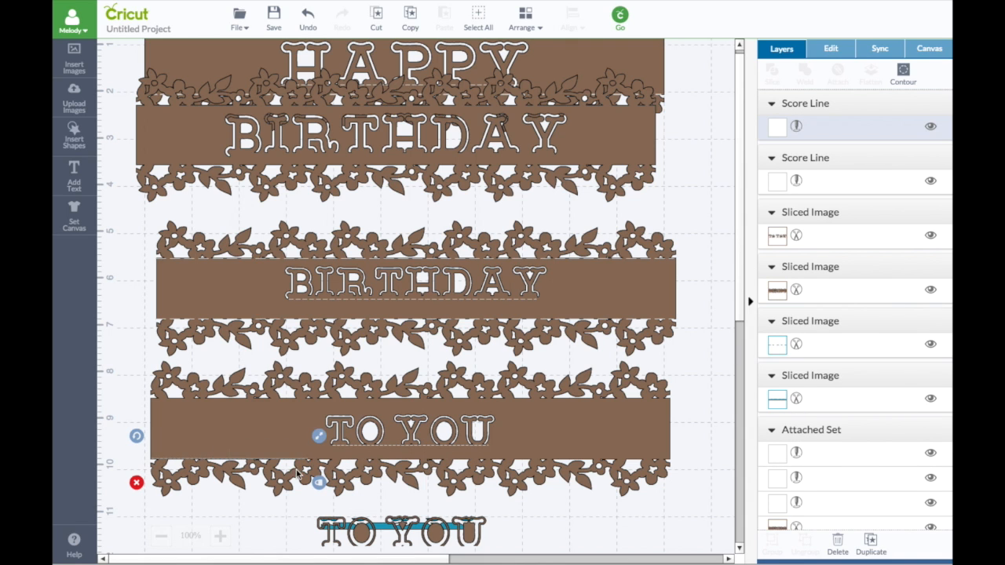
left_click_drag(316, 479, 685, 455)
left_click(870, 541)
left_click_drag(509, 476, 492, 404)
Step: Attach the three score lines to the TO YOU band
left_click(722, 416)
left_click_drag(128, 350, 654, 525)
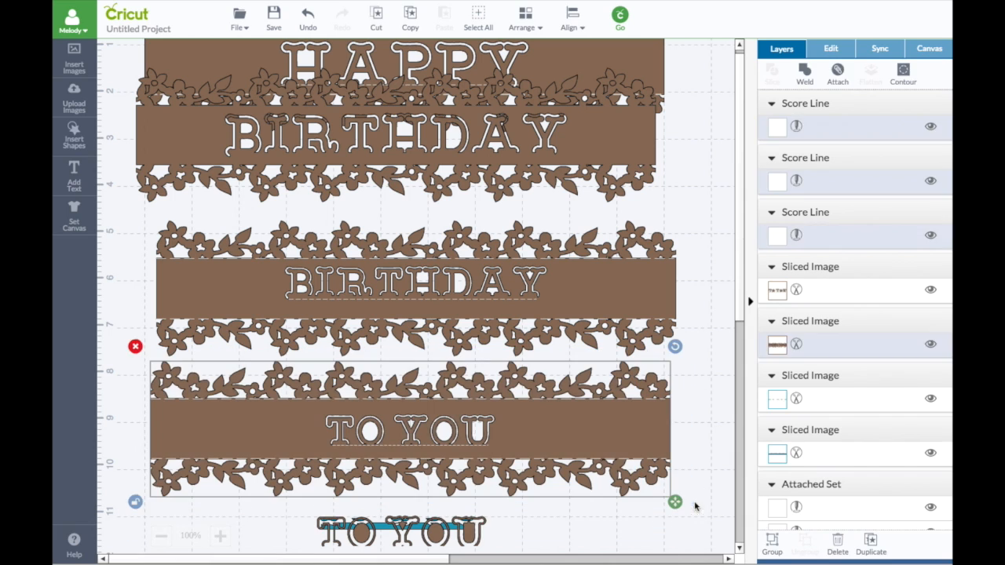
left_click(836, 76)
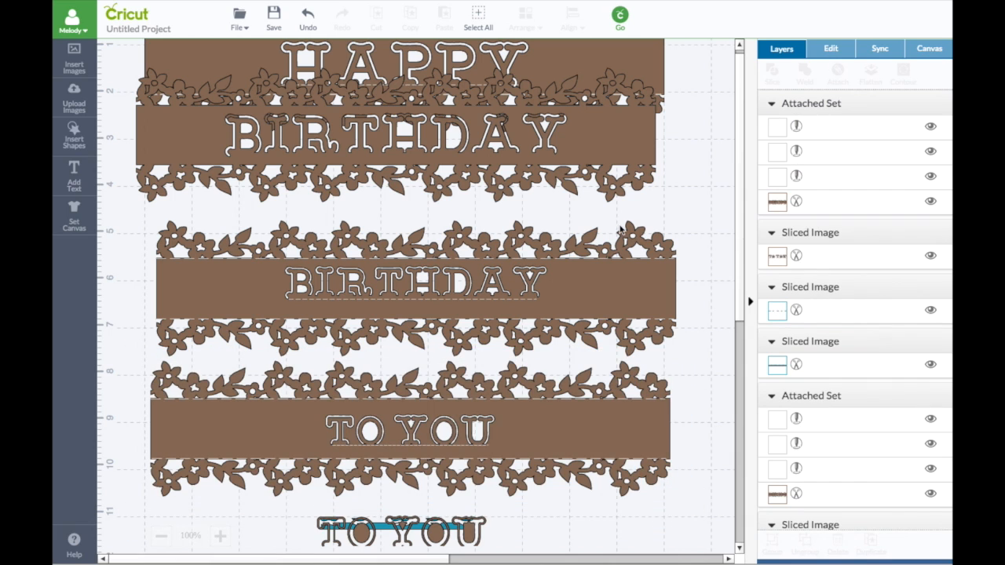
Step: Delete the leftover slice pieces below the TO YOU band and send the project on for cutting
left_click_drag(285, 500, 533, 559)
left_click(302, 502)
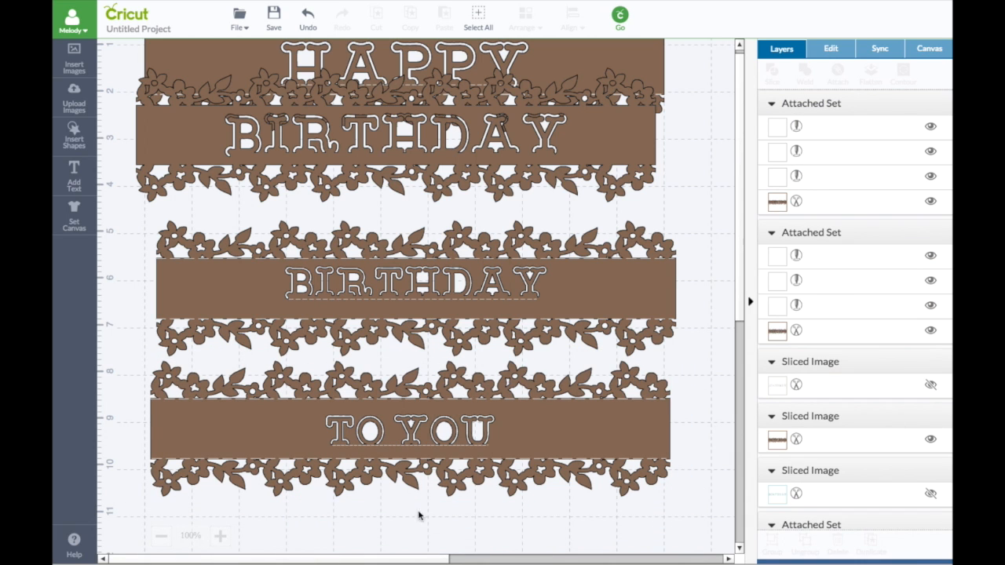
left_click(618, 22)
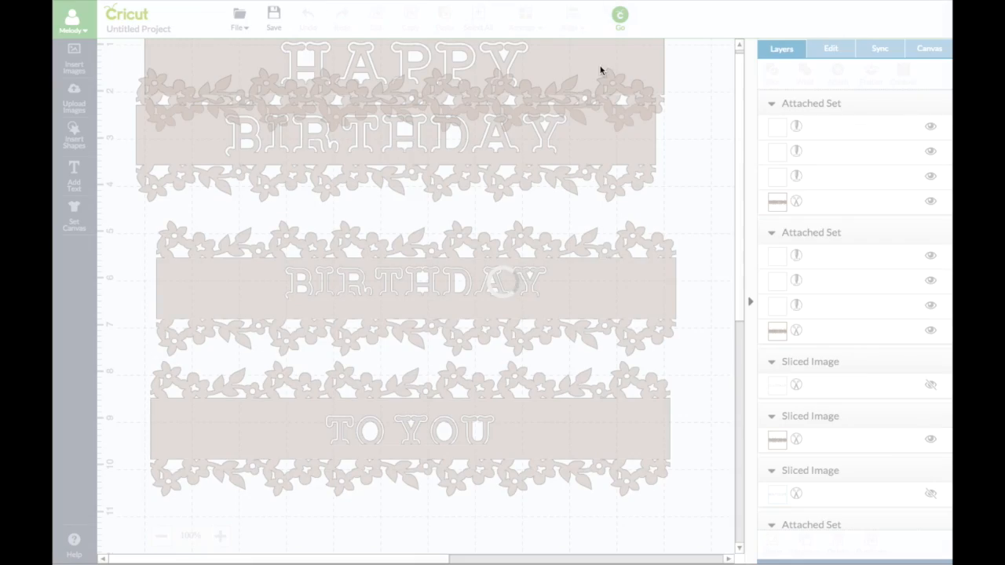